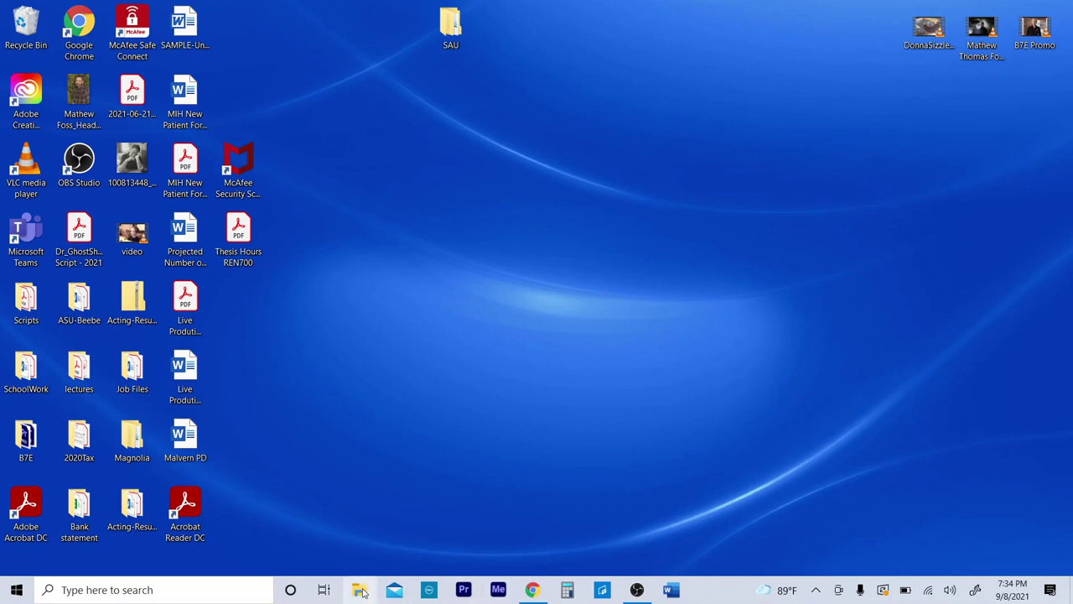
Browse to the Foss8 (D:) drive in File Explorer and check the contents of the Eagle Edit folder
click(363, 592)
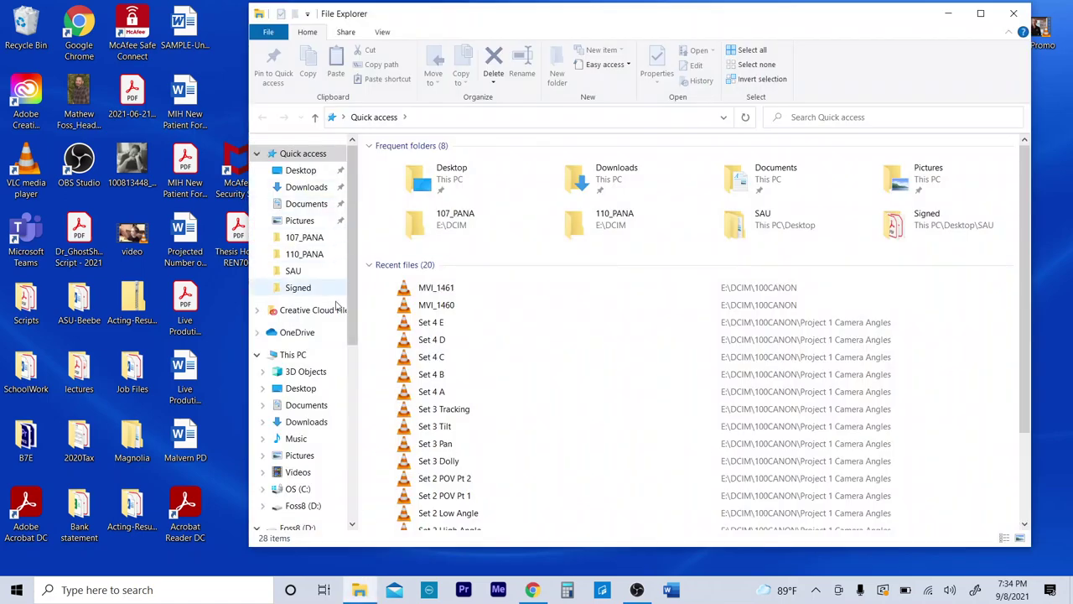
scroll(309, 436, down, 2)
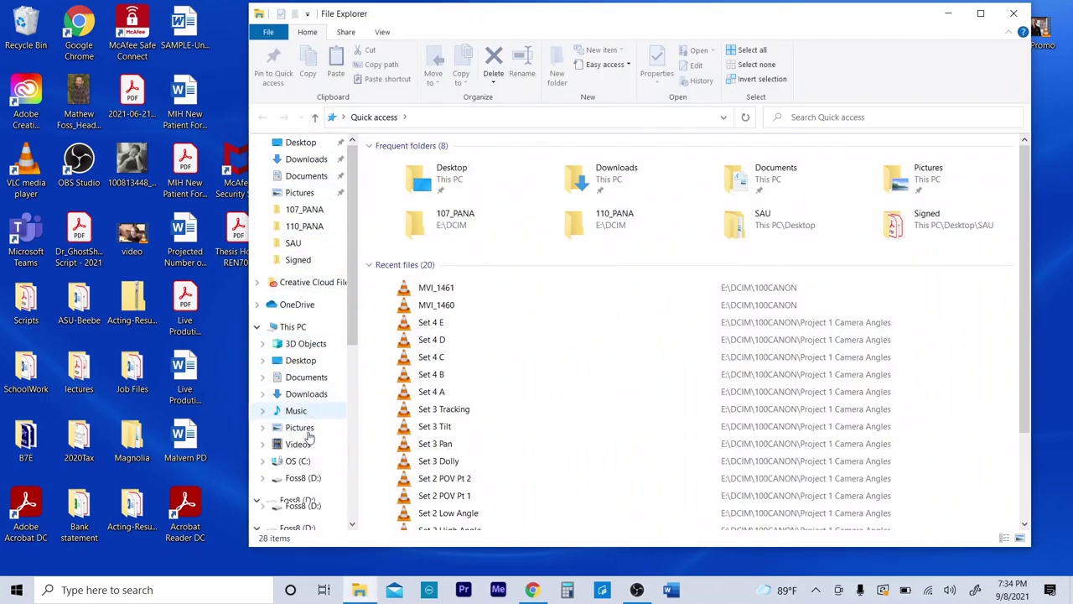
scroll(310, 436, down, 3)
click(303, 428)
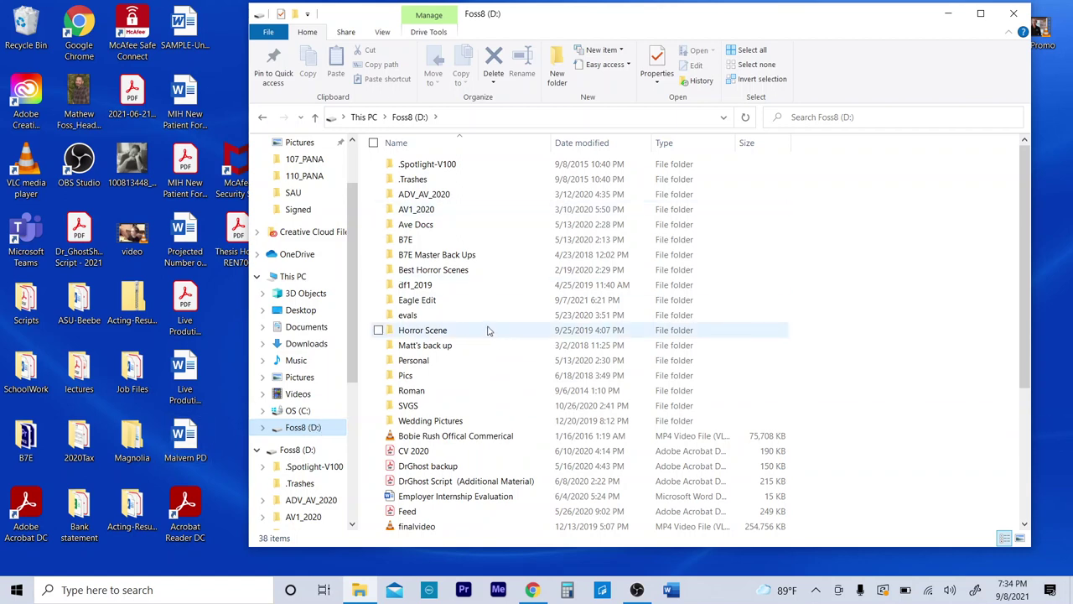
double_click(445, 303)
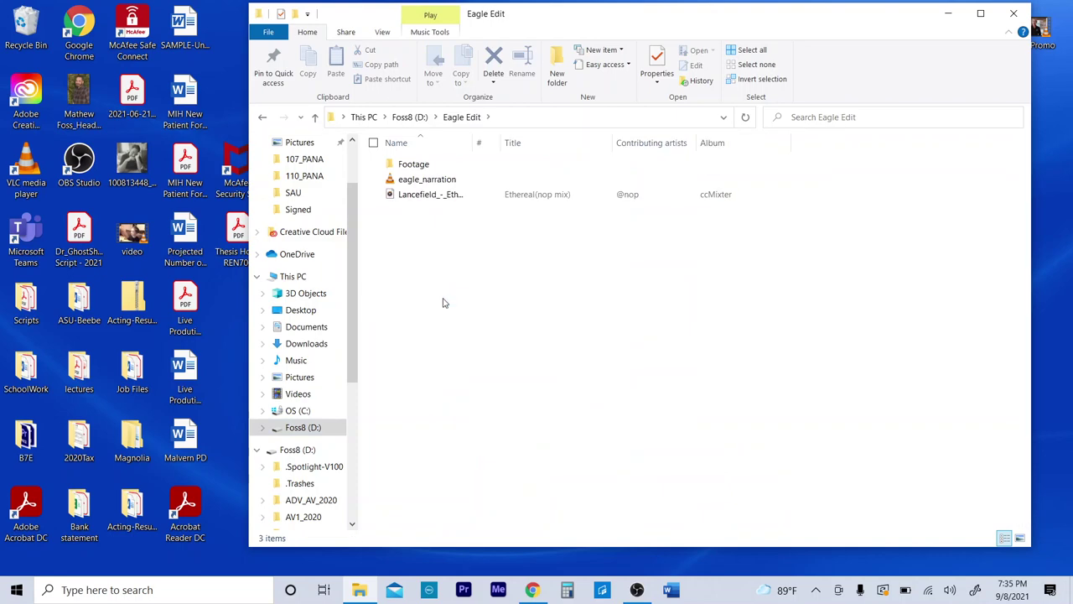
click(264, 123)
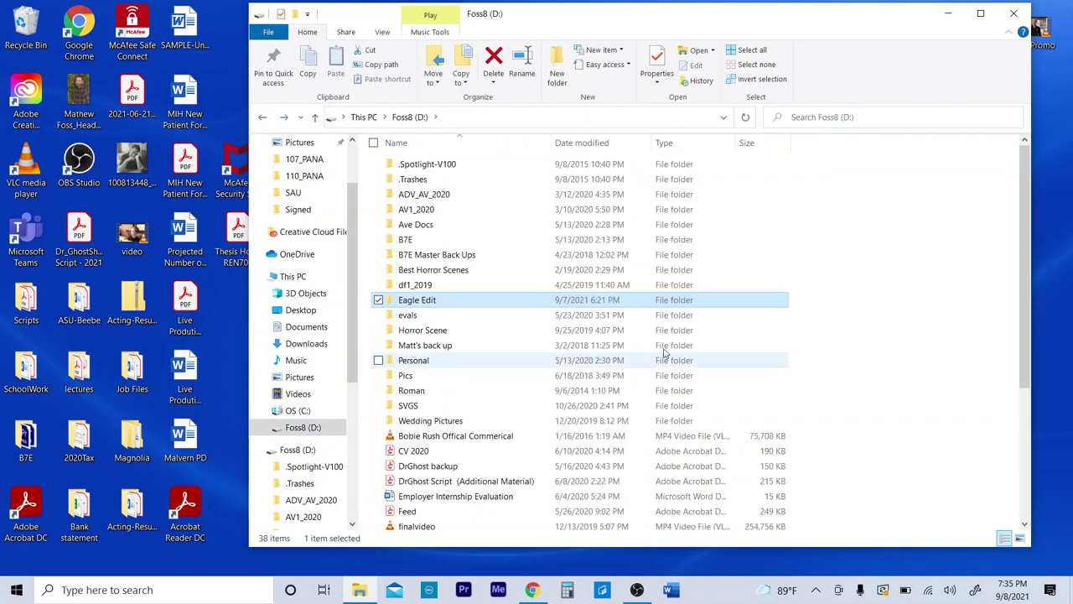
Move the Eagle Edit folder from the Foss8 (D:) drive to the desktop and place it below the B7E Promo file
right_click(467, 303)
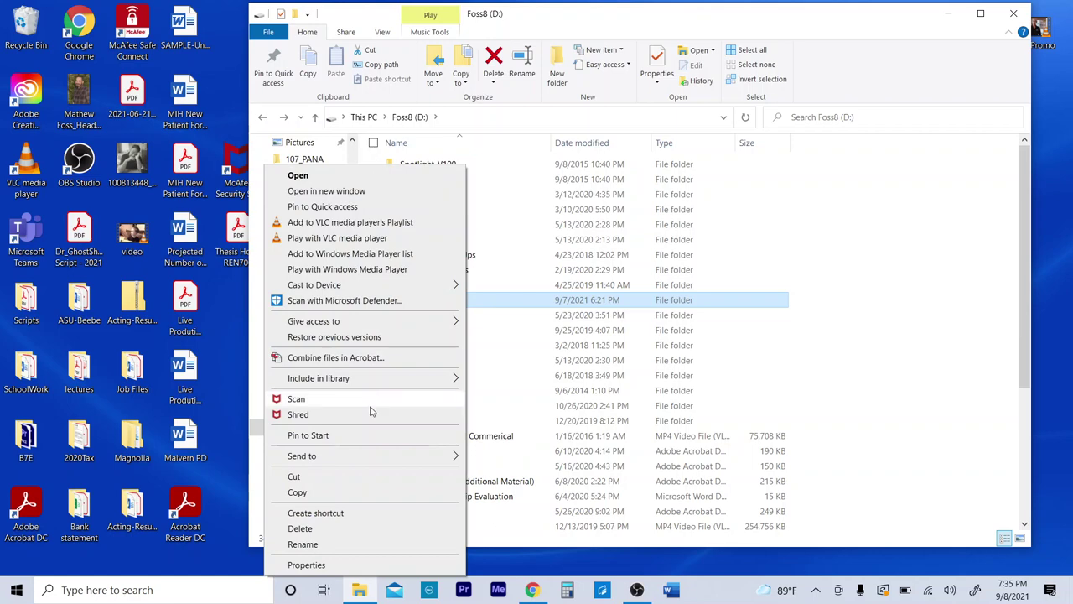
click(336, 477)
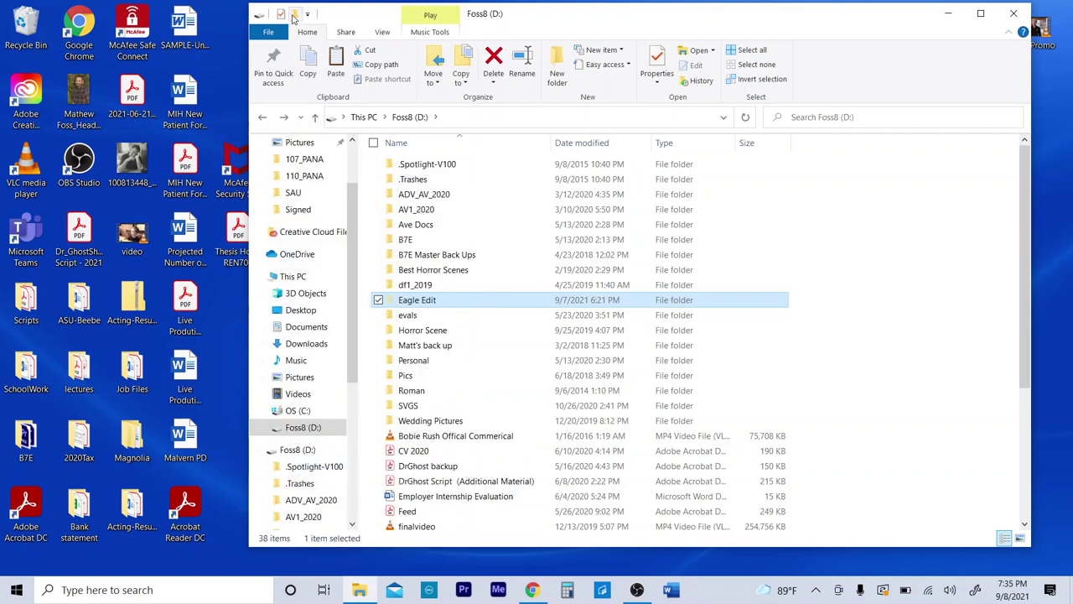
click(1015, 12)
right_click(734, 180)
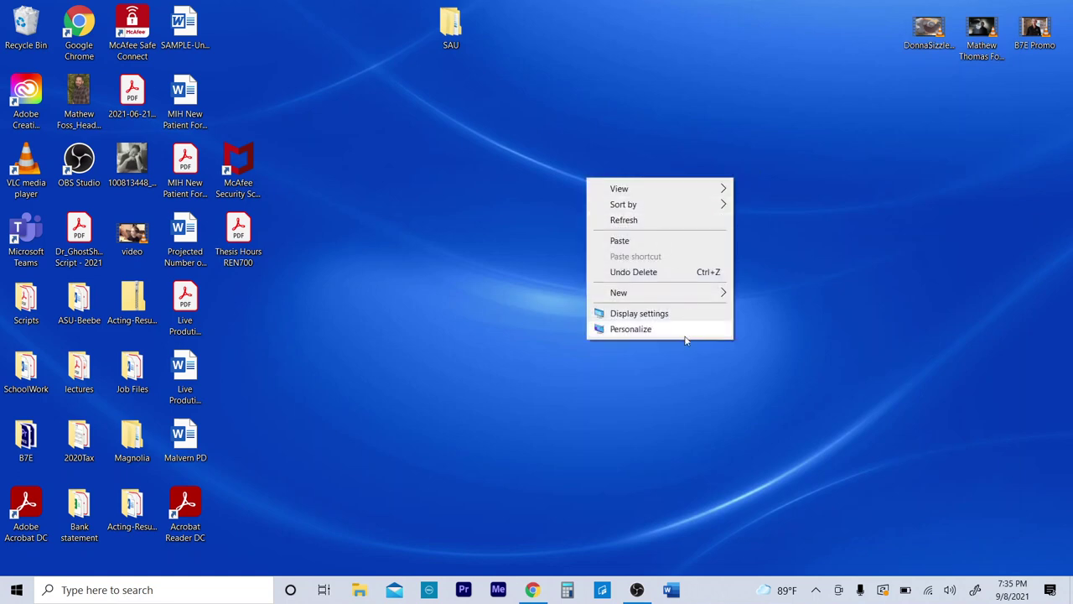
click(639, 241)
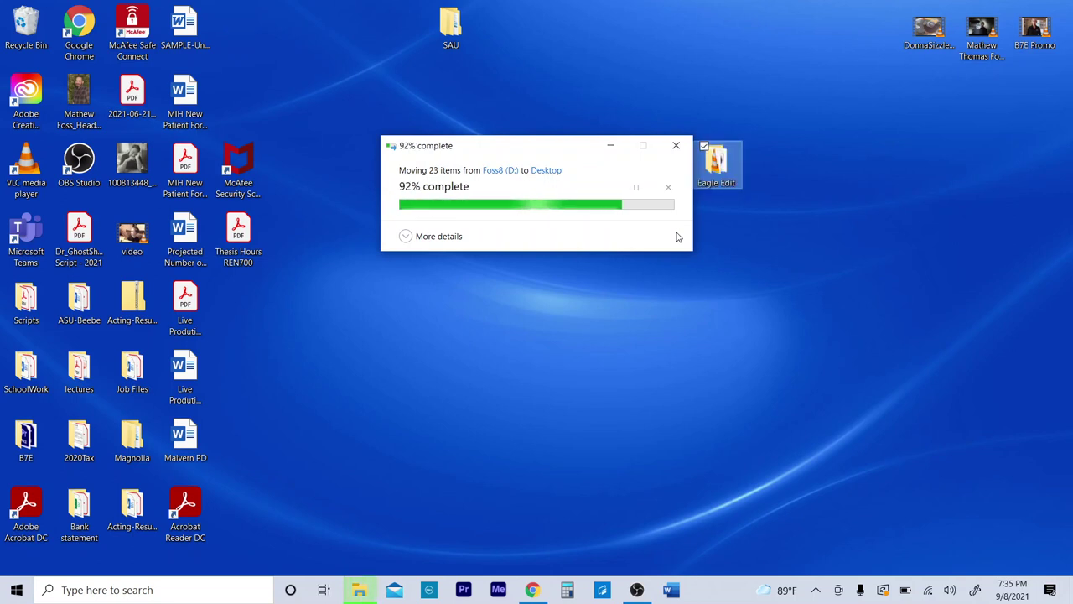
drag(715, 176, 1032, 119)
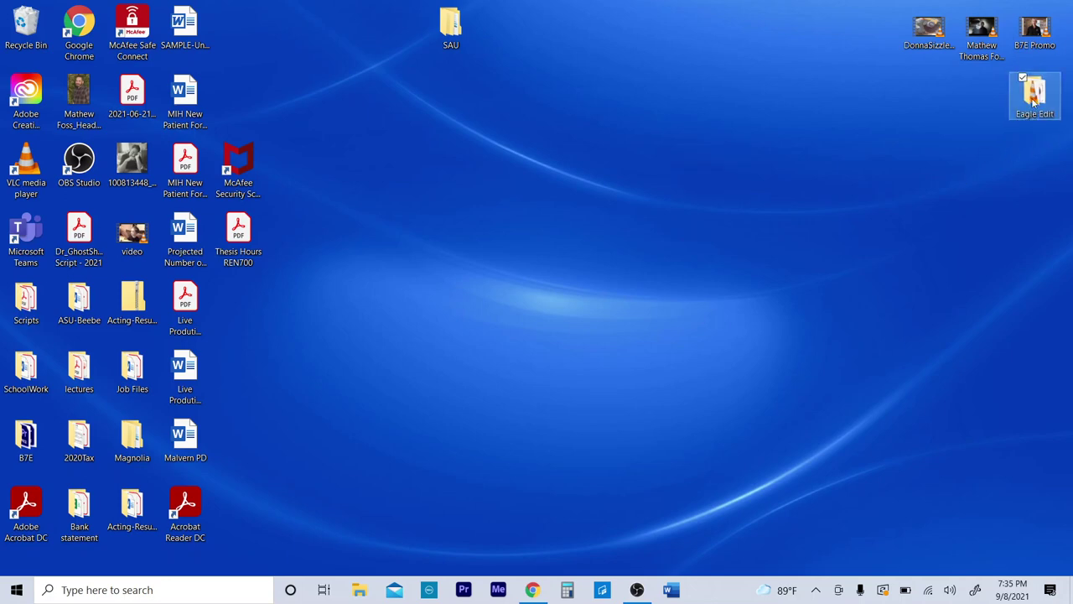
Create an Audio folder inside the desktop's Eagle Edit folder and move the eagle_narration and Lancefield music files into it
double_click(1033, 100)
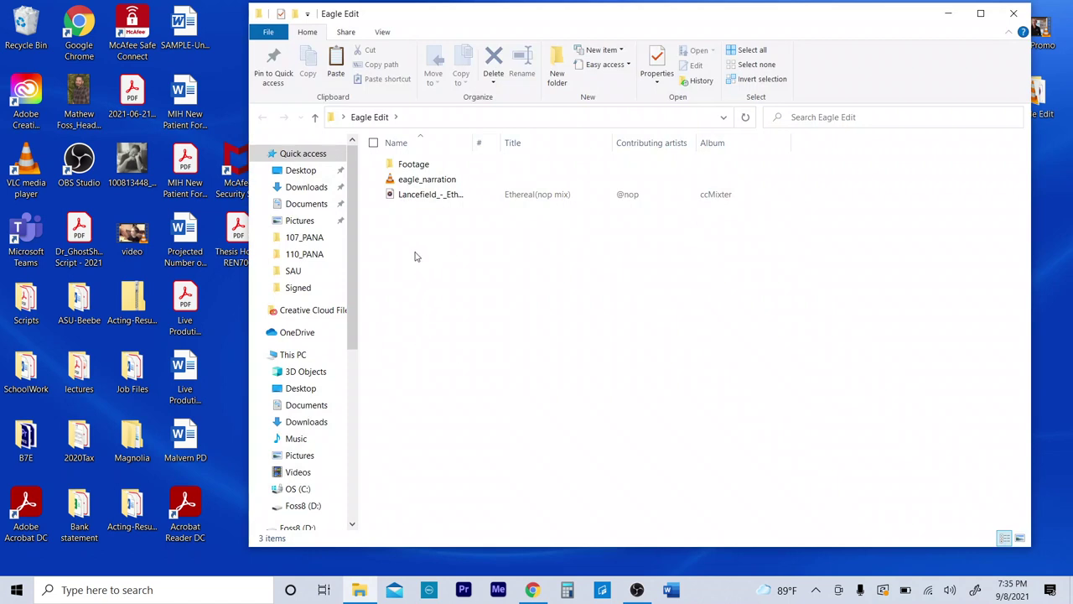
right_click(412, 248)
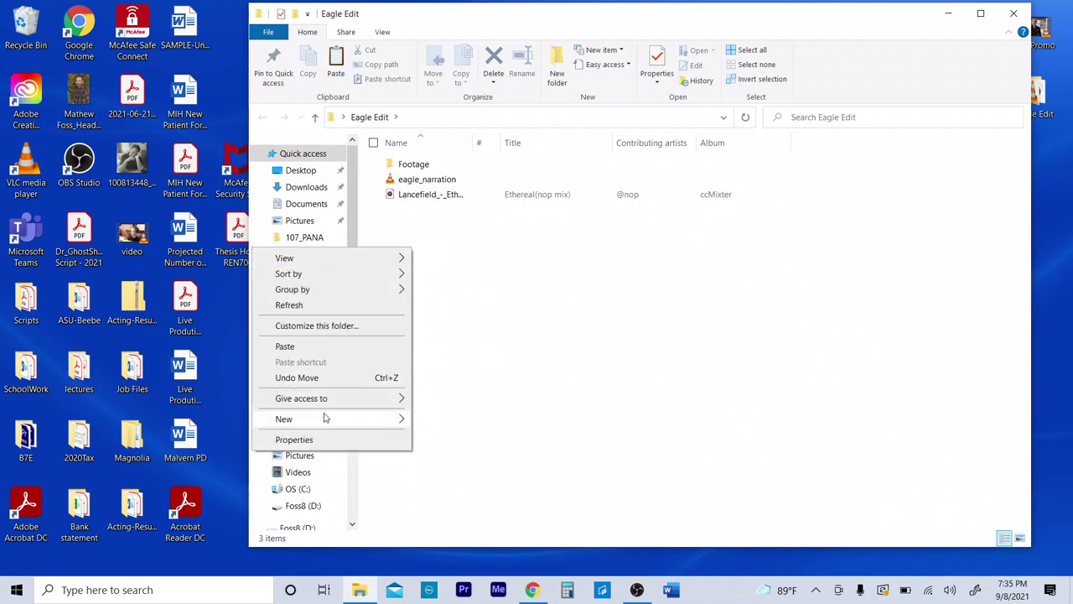
mouse_move(324, 418)
click(511, 242)
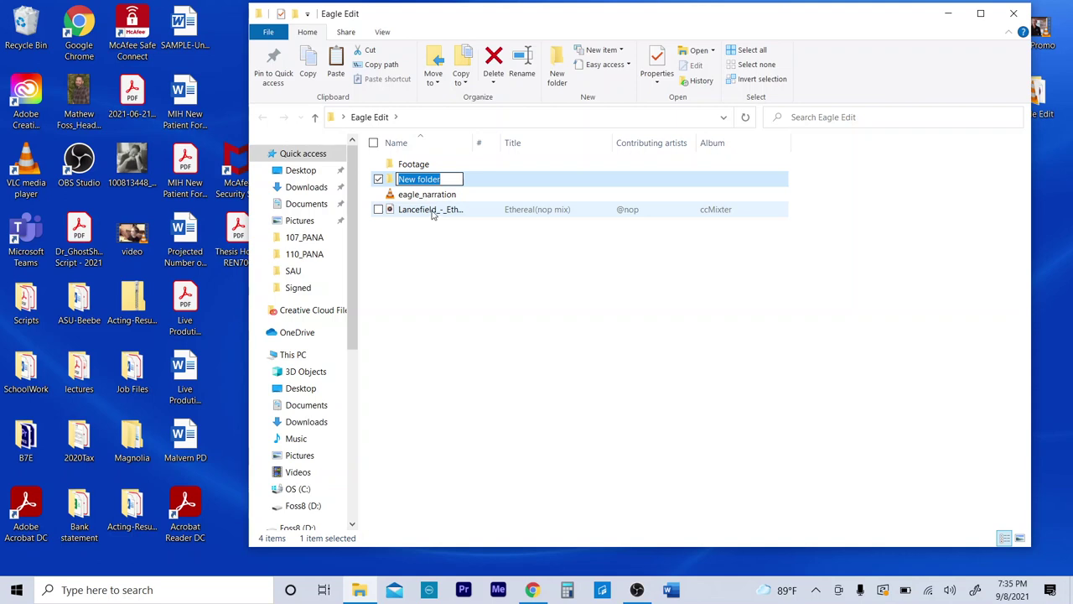
key(BackSpace)
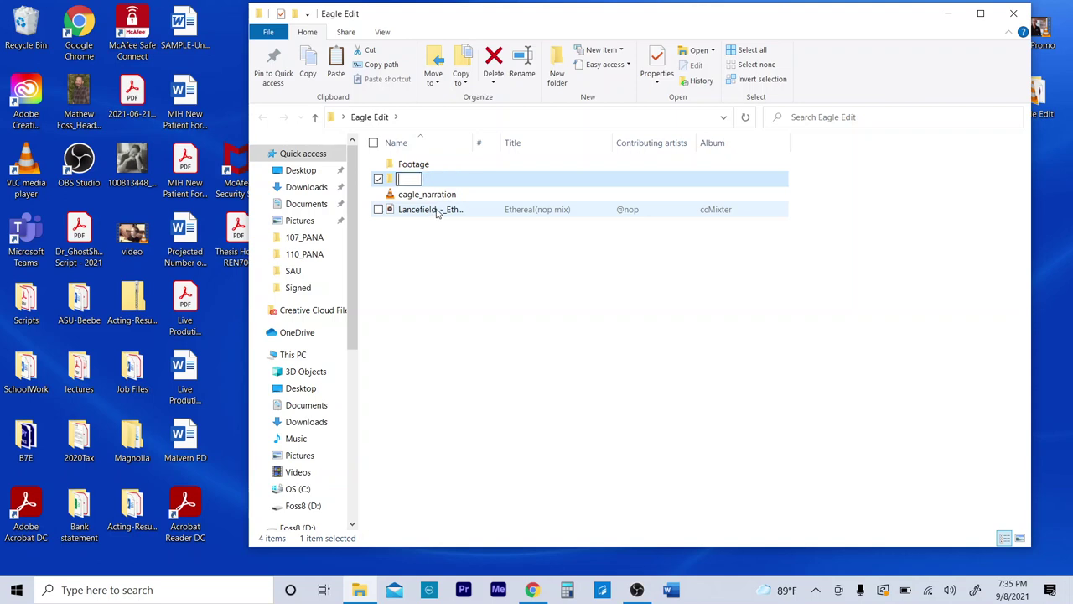
text(Audio)
click(454, 273)
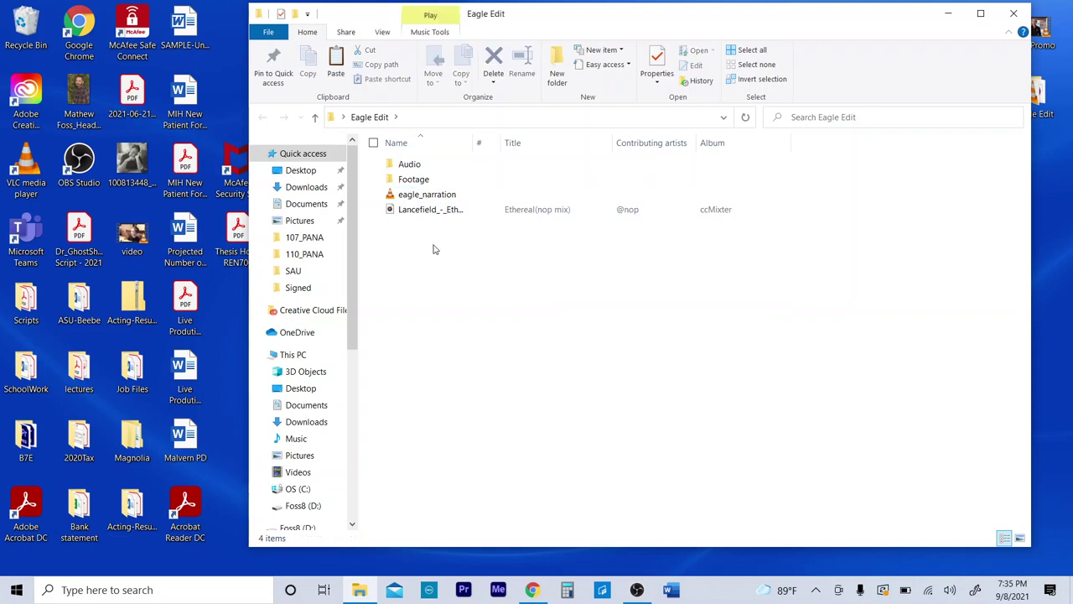
drag(434, 237, 413, 179)
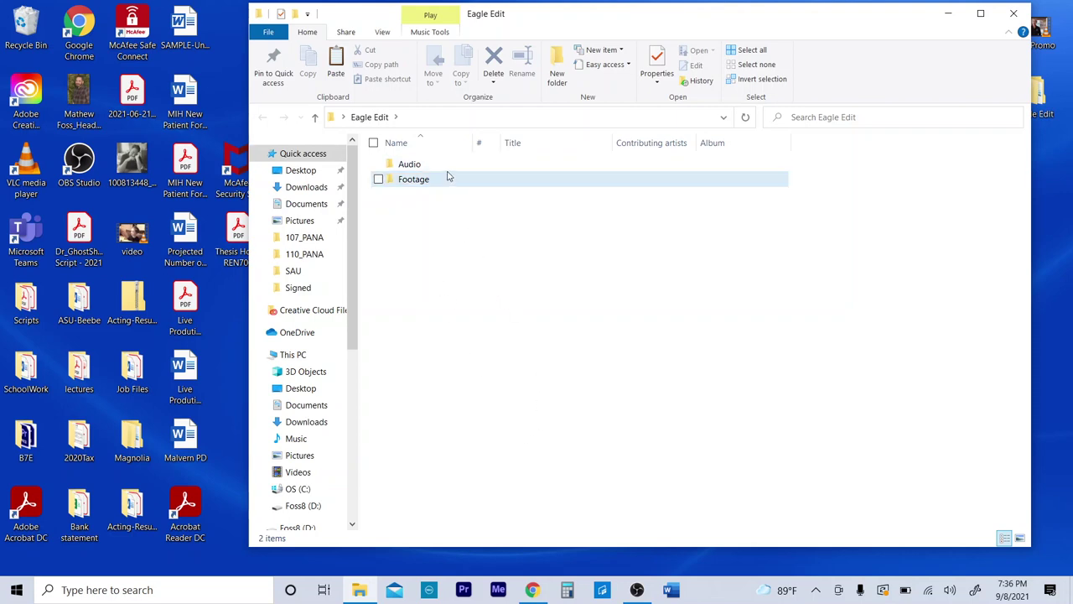
Switch to Adobe Premiere Pro and start a new project named Eagle Edit
click(465, 590)
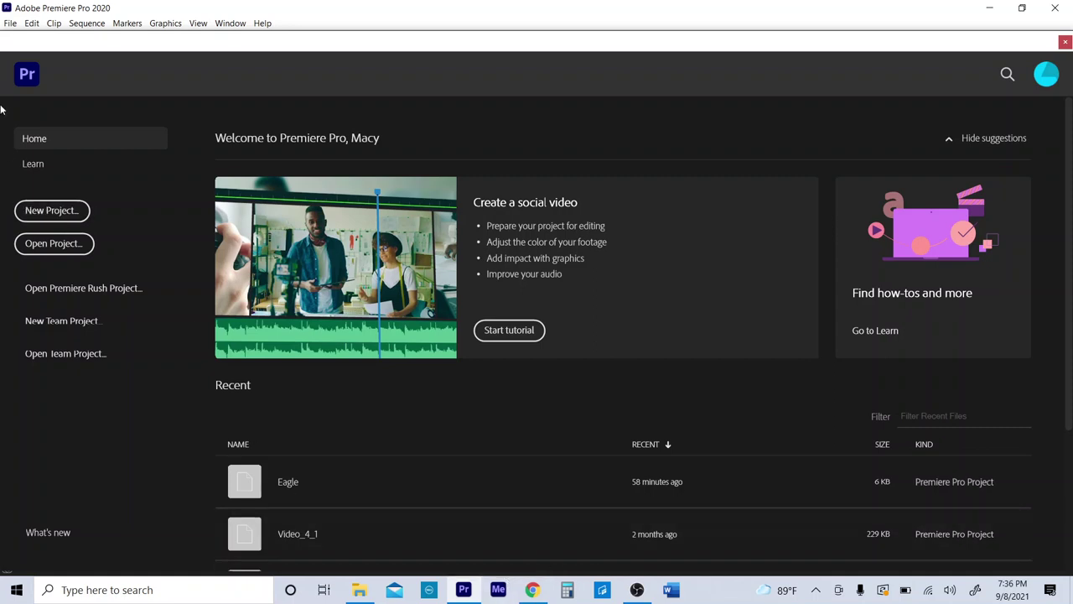
click(61, 212)
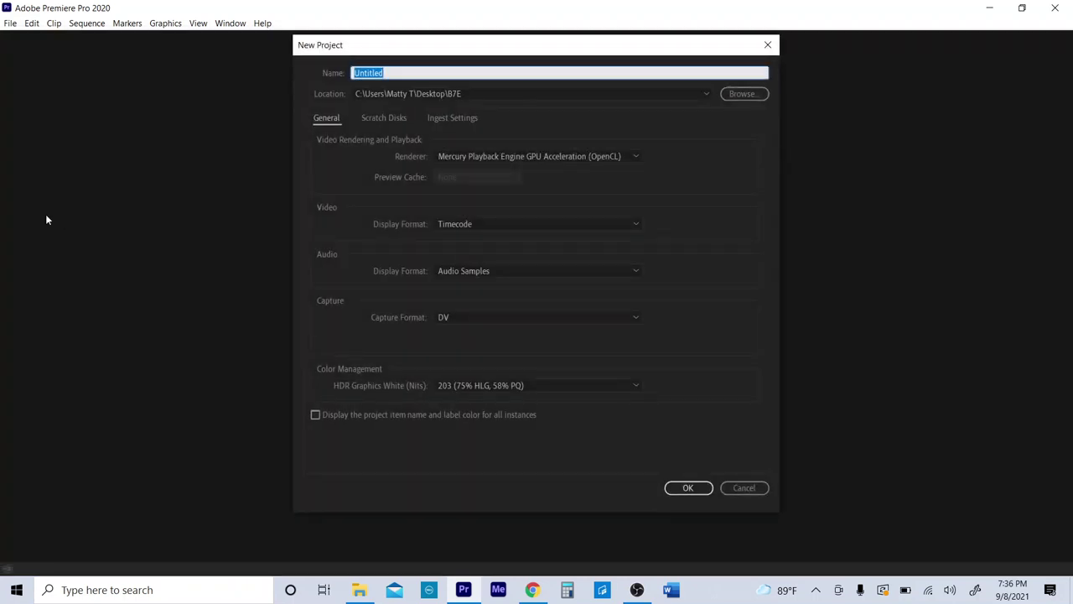
key(BackSpace)
text(Eagle Edit)
Set the new project's location to the Eagle Edit folder on the desktop and create the project
click(742, 95)
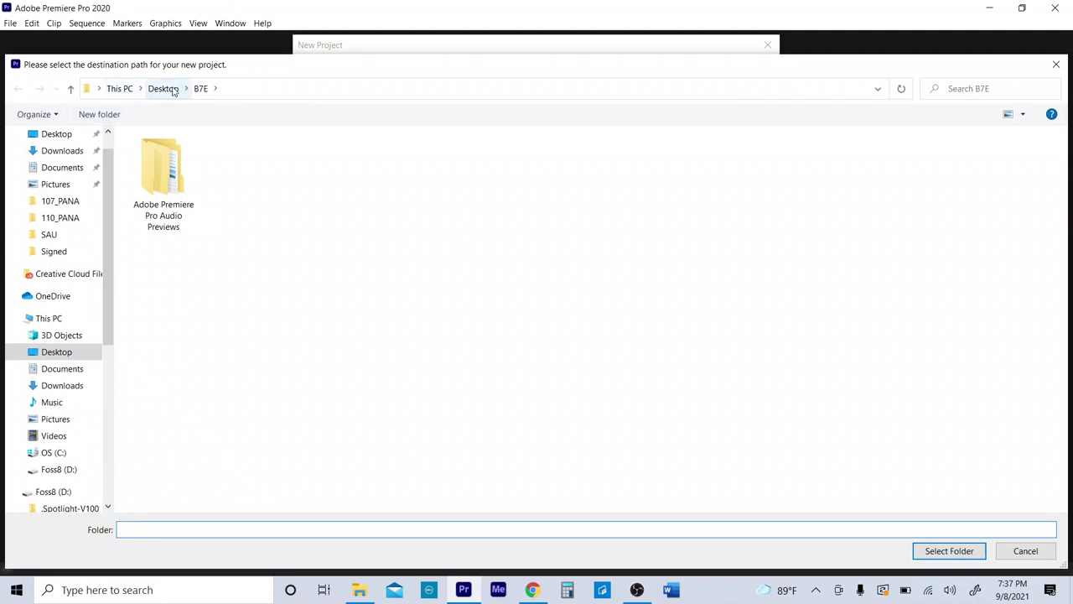
click(166, 90)
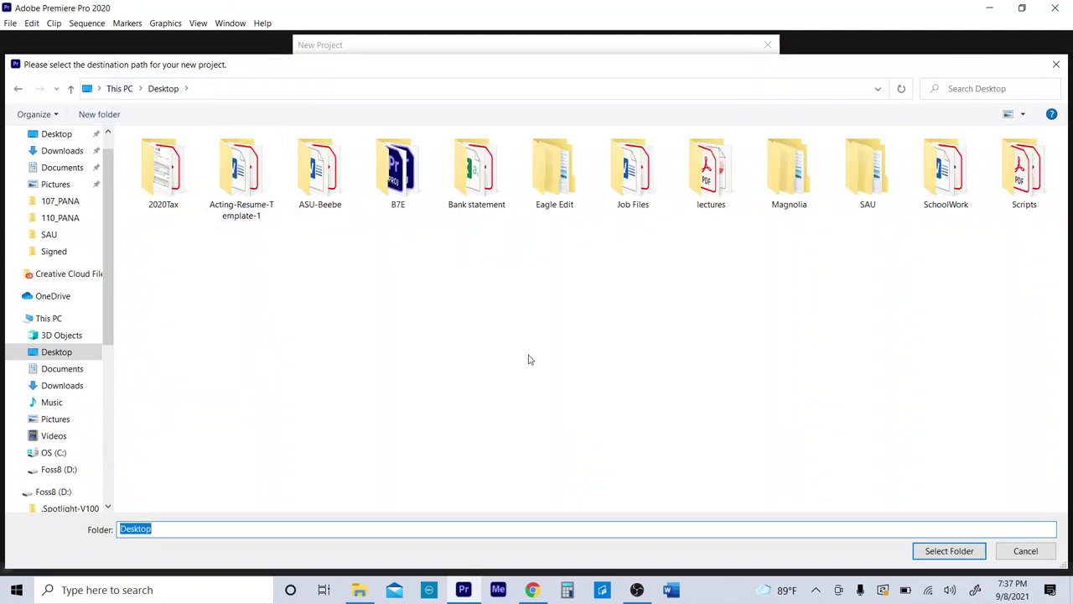
double_click(559, 166)
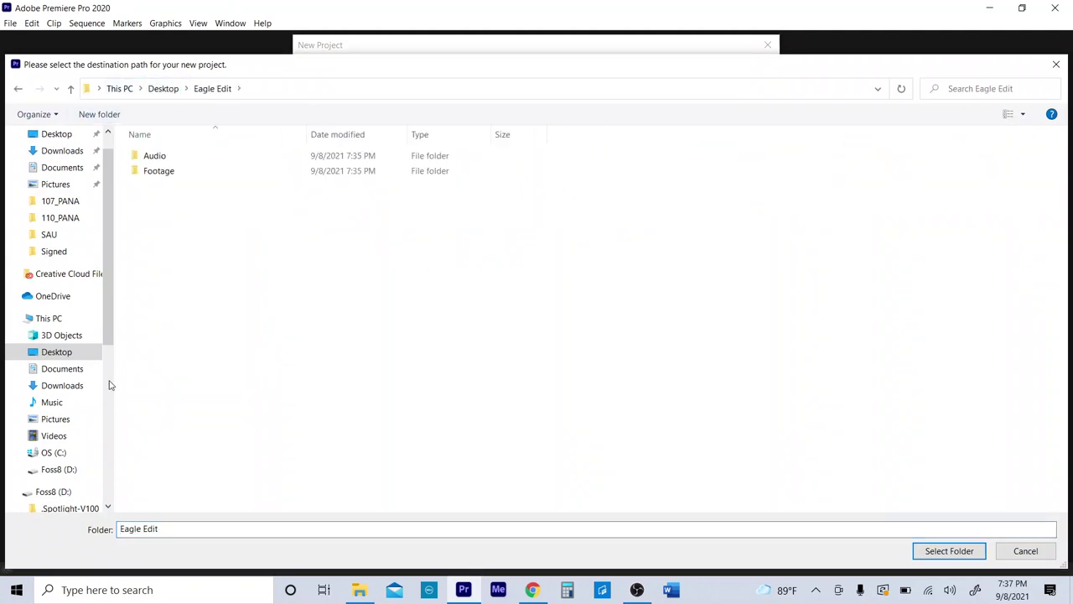
click(946, 551)
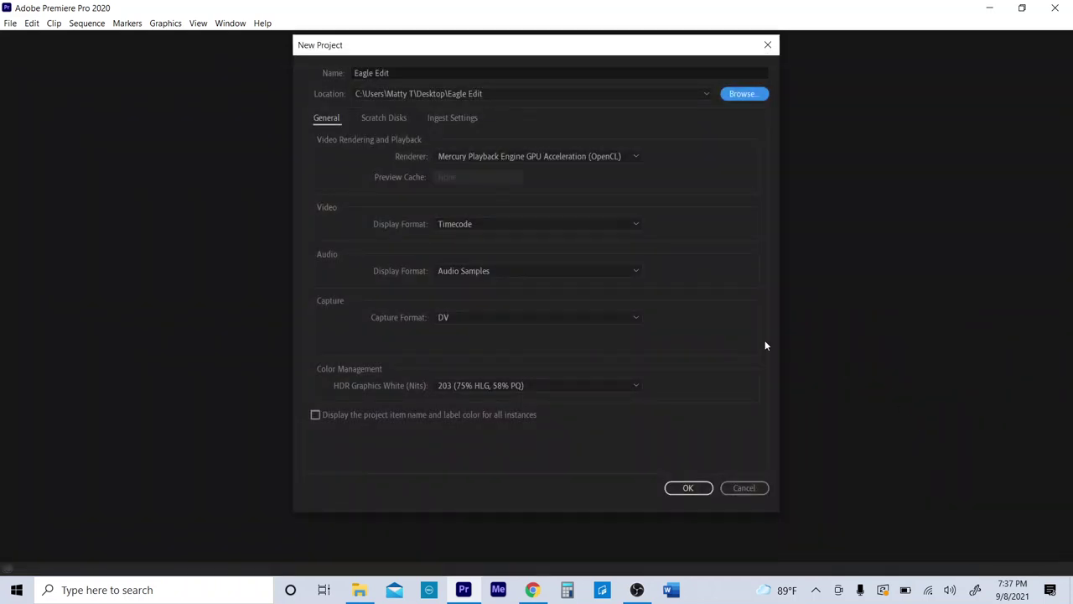
click(686, 488)
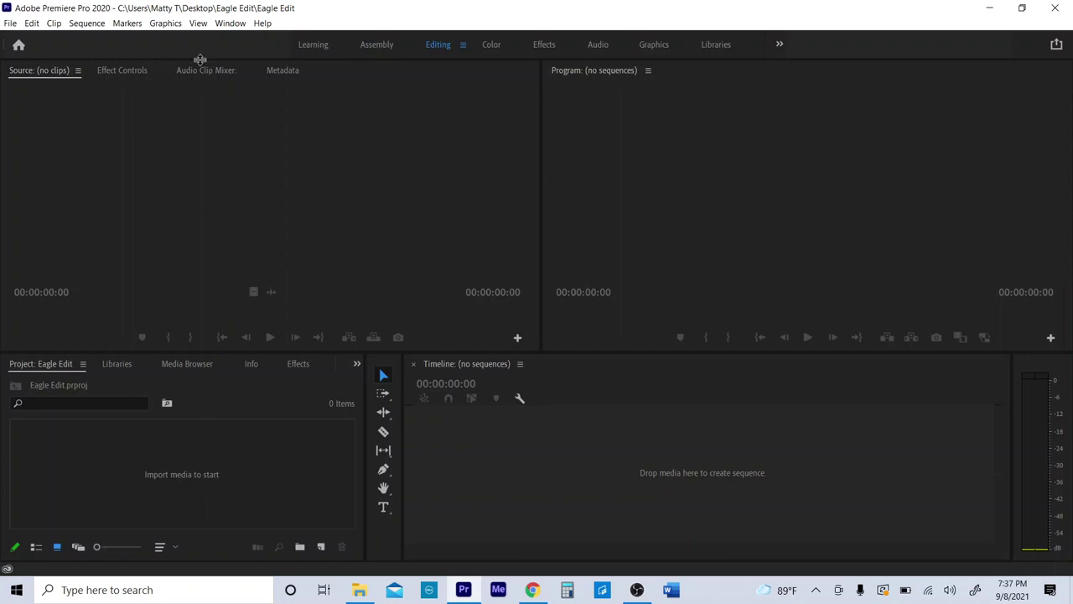
Widen the Project panel slightly and make the lower row of workspace panels a little taller
click(228, 524)
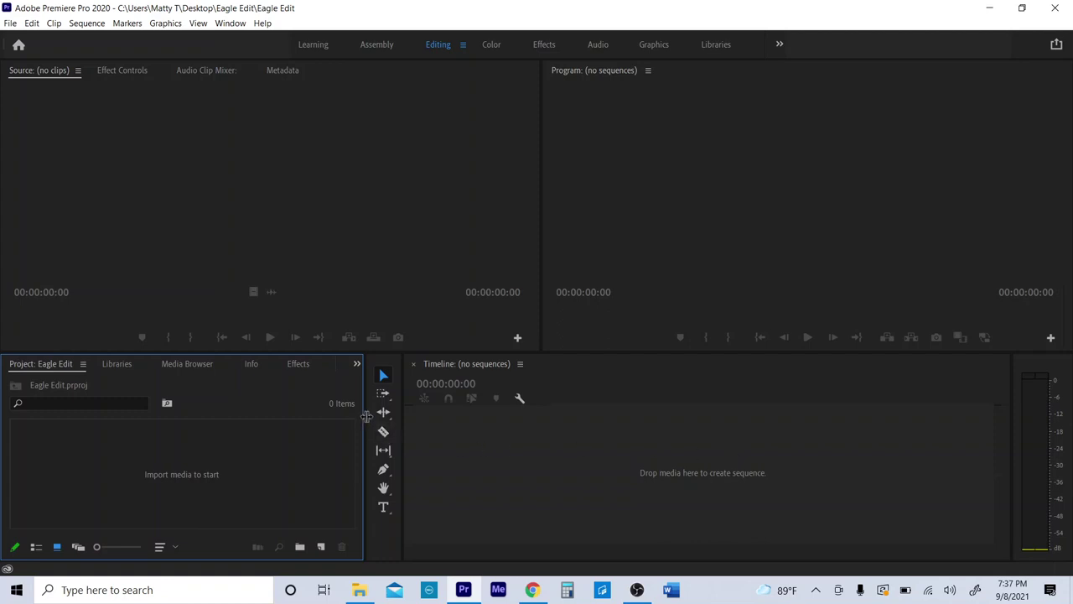
drag(367, 417, 428, 411)
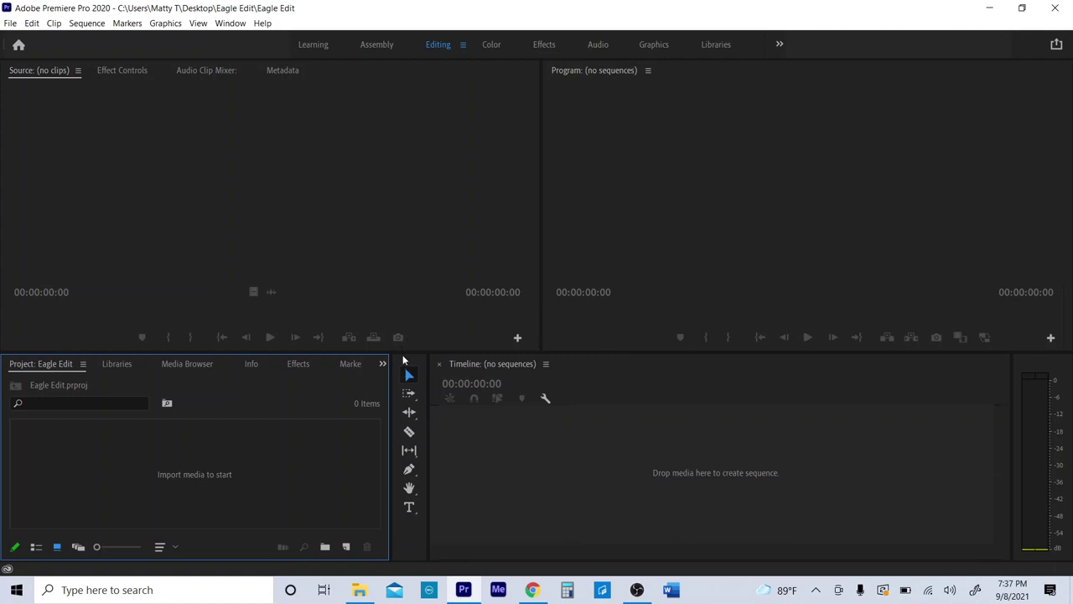
mouse_move(403, 352)
mouse_down()
mouse_move(415, 293)
mouse_move(409, 342)
mouse_up()
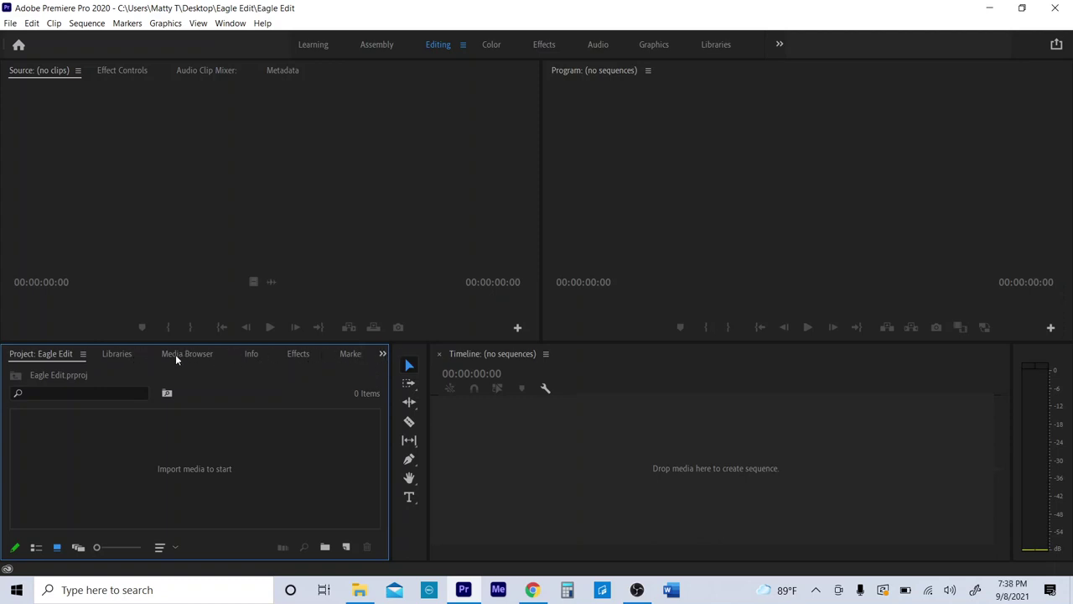
Reorder the panel group so Effects sits directly after the Project panel, and bring the Project panel back to the front
click(300, 354)
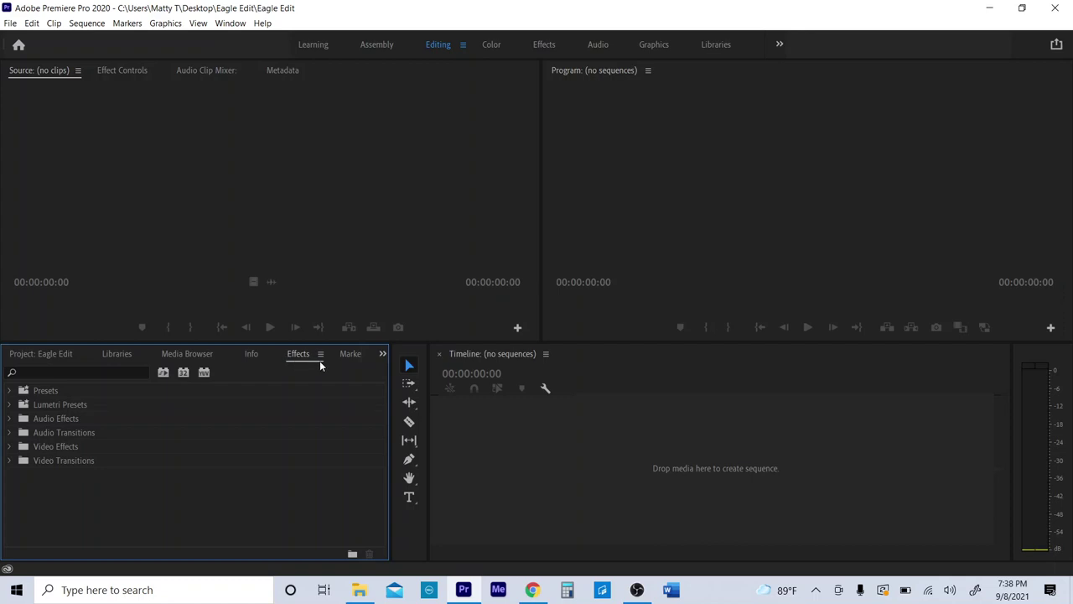
click(320, 355)
click(282, 354)
drag(282, 355, 81, 352)
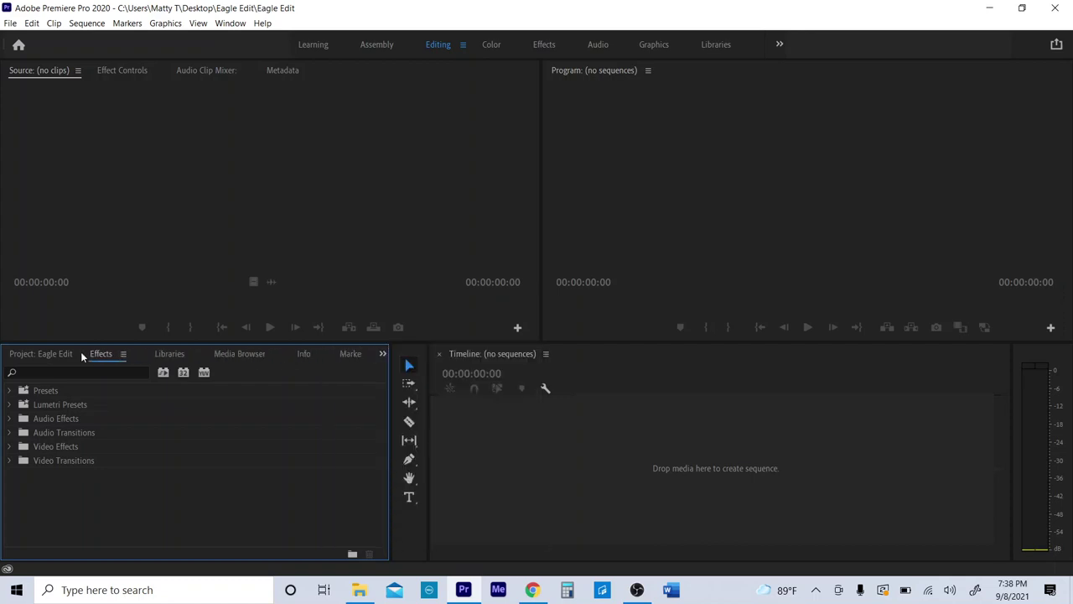
click(385, 354)
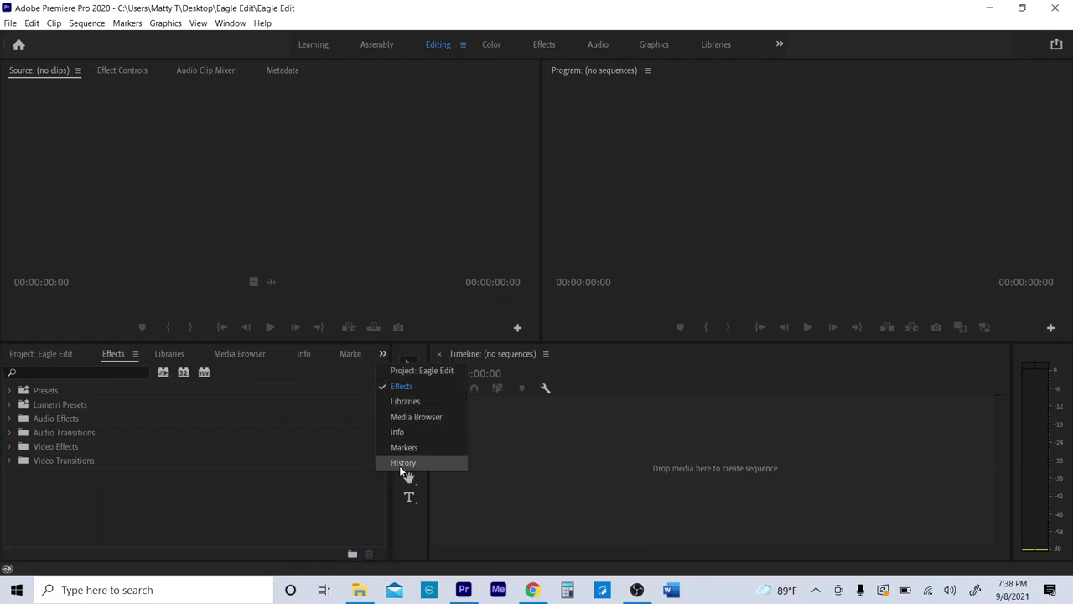
click(402, 372)
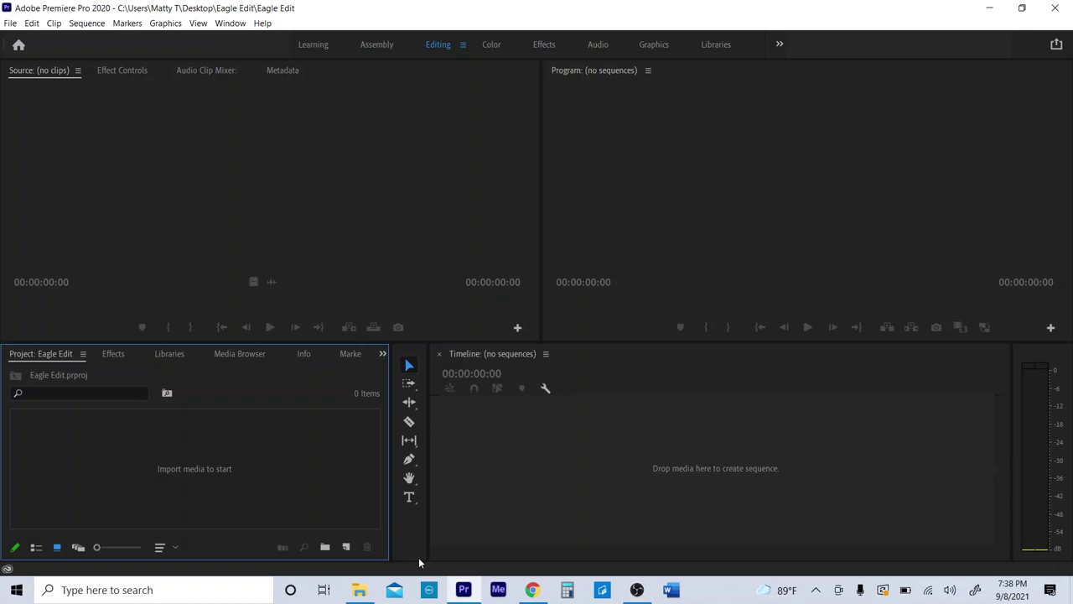
Open media import for the project and select the Footage folder inside Eagle Edit
double_click(145, 469)
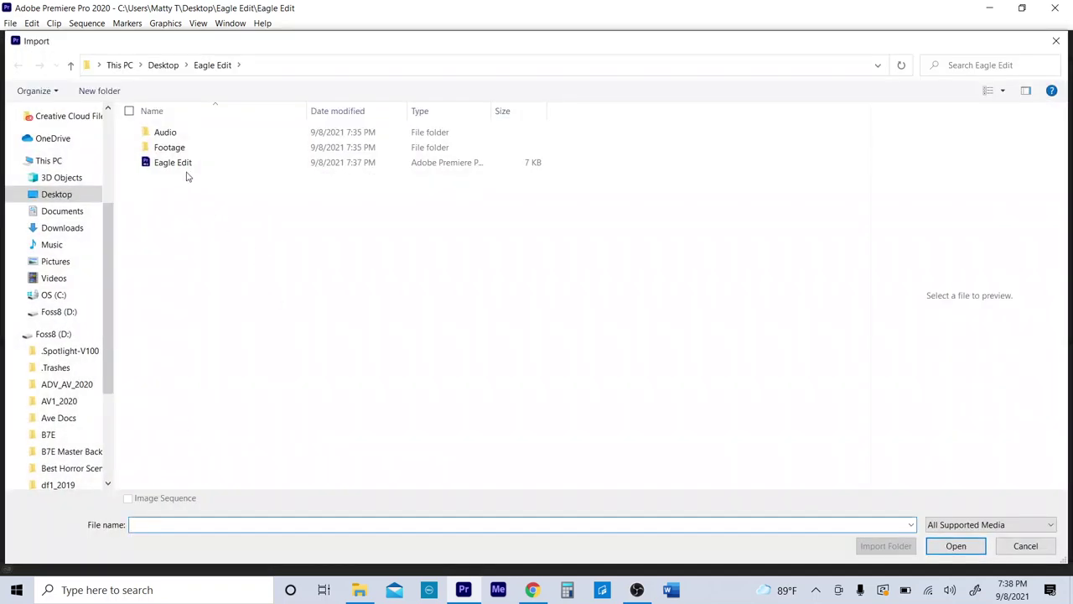
click(182, 148)
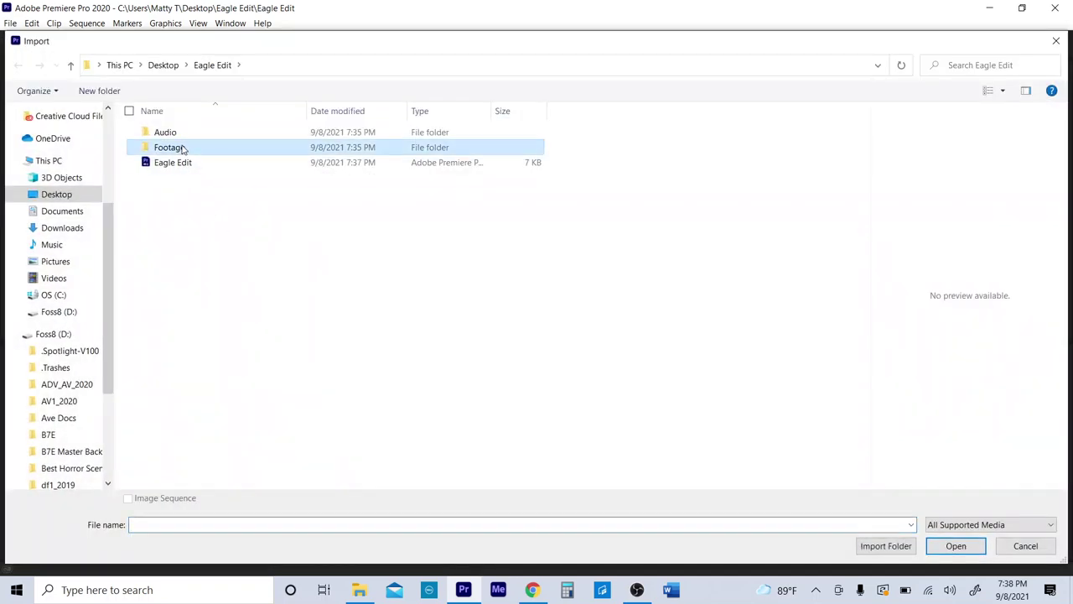
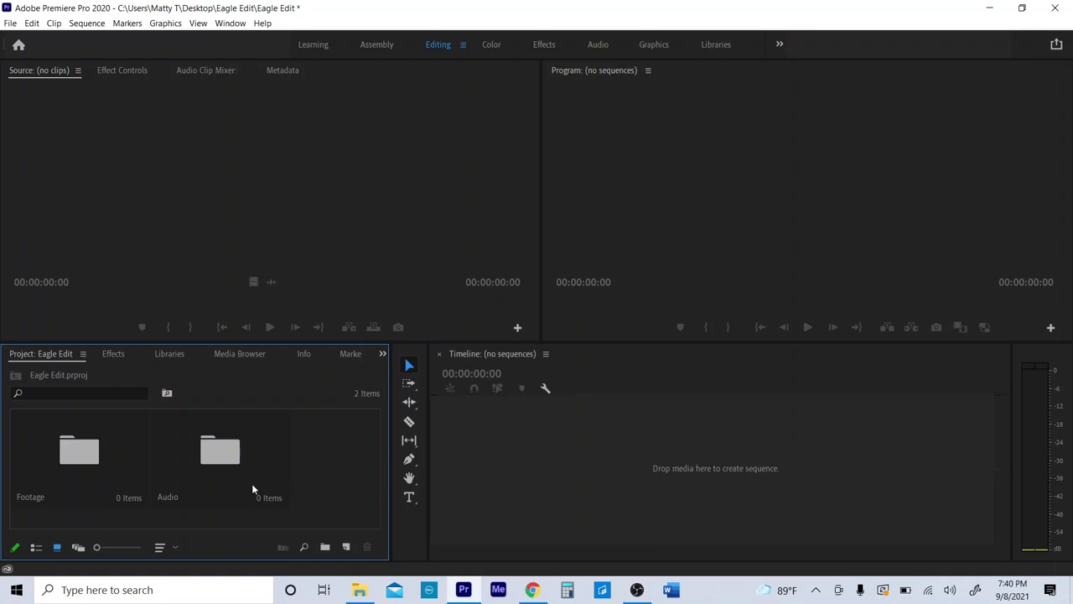
Open the Footage bin, start a media import into it, and go to the Footage folder inside Eagle Edit
double_click(89, 463)
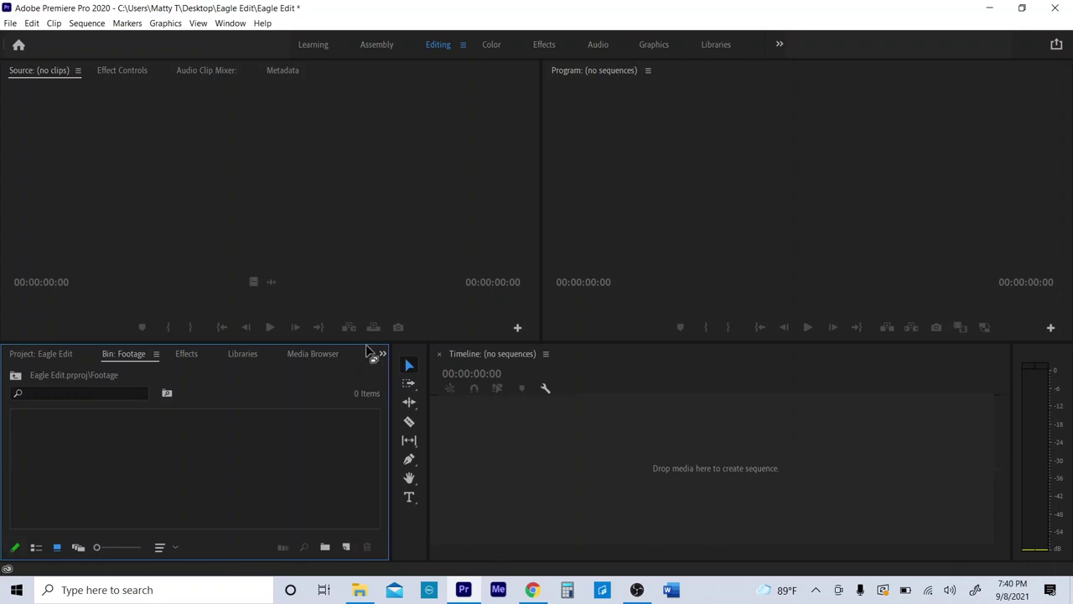
right_click(199, 453)
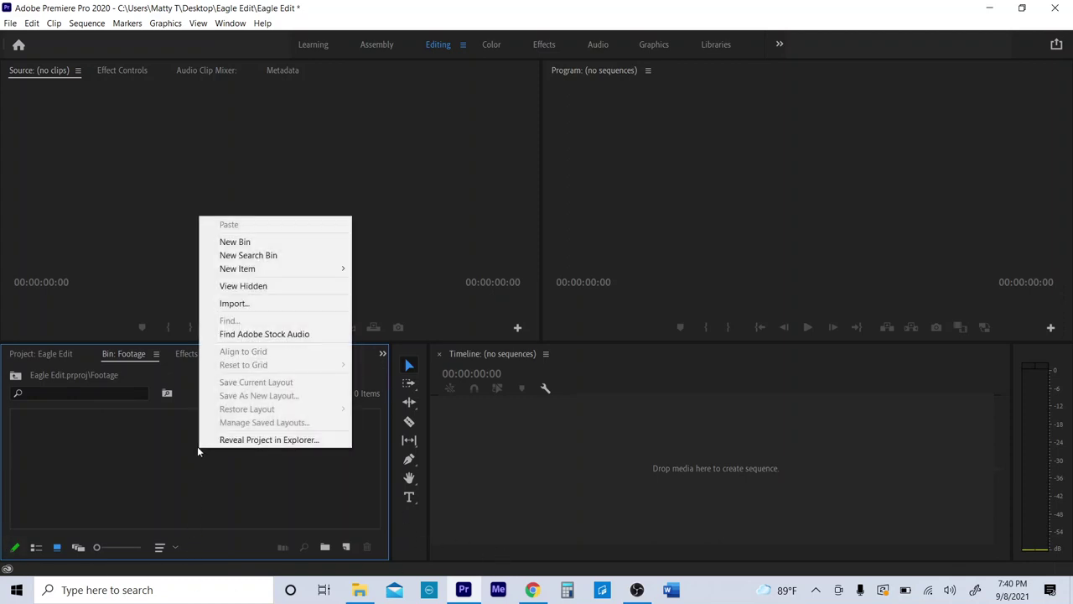
click(256, 305)
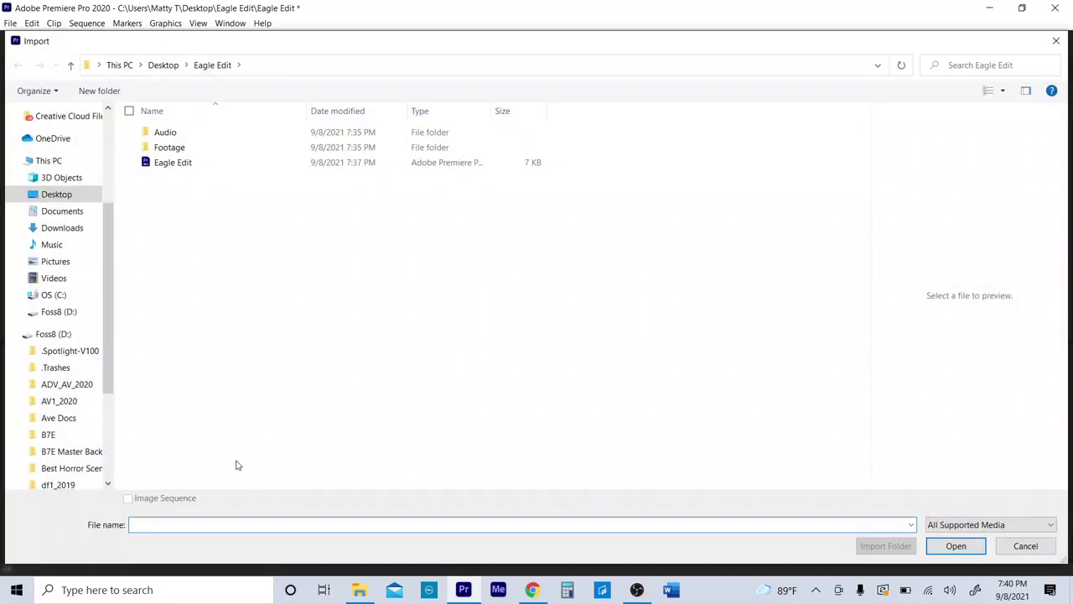
double_click(179, 149)
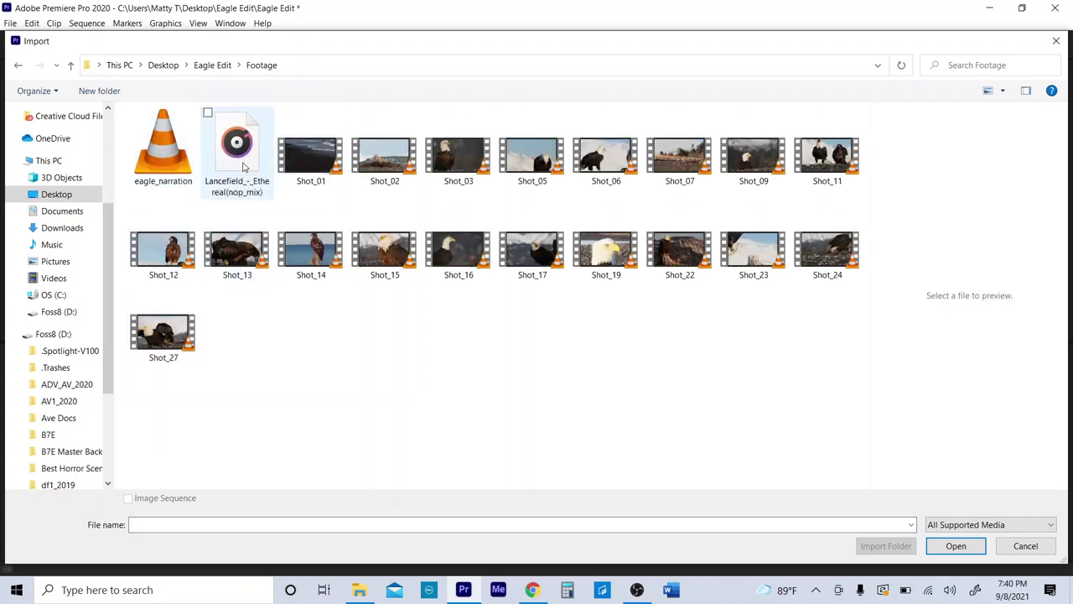
Move the eagle_narration and Lancefield_-_Ethereal(nop_mix) files from Eagle Edit's Footage folder into its Audio folder
click(245, 166)
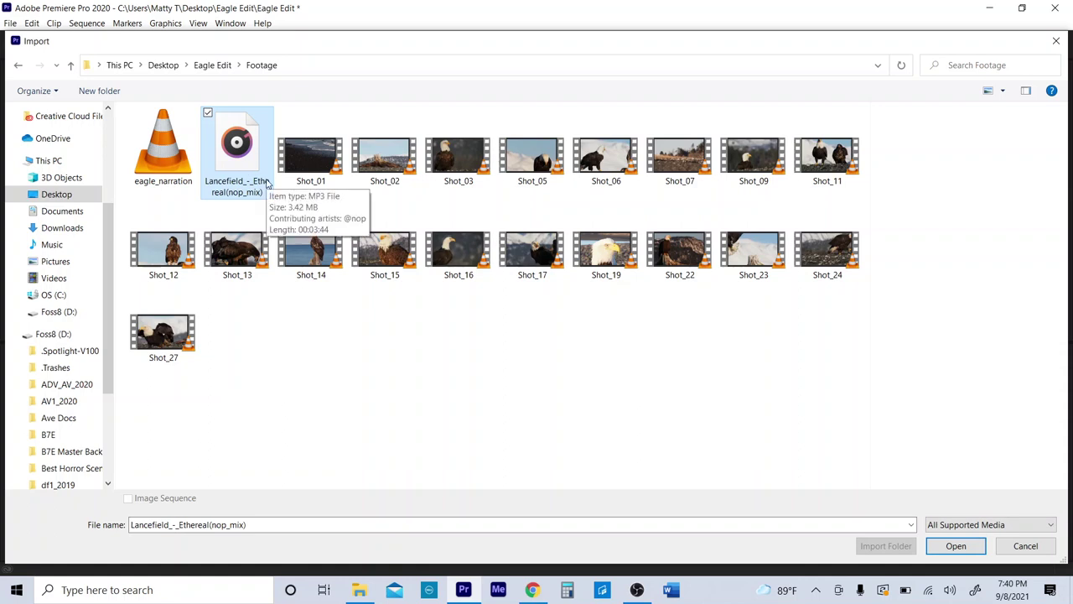
key(shift+Left)
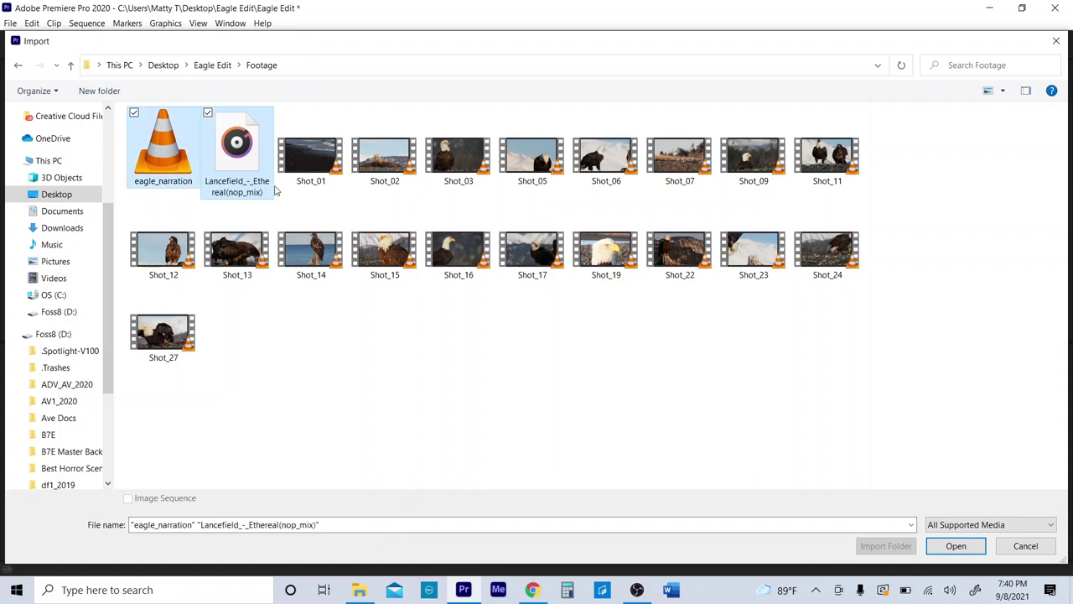
right_click(220, 169)
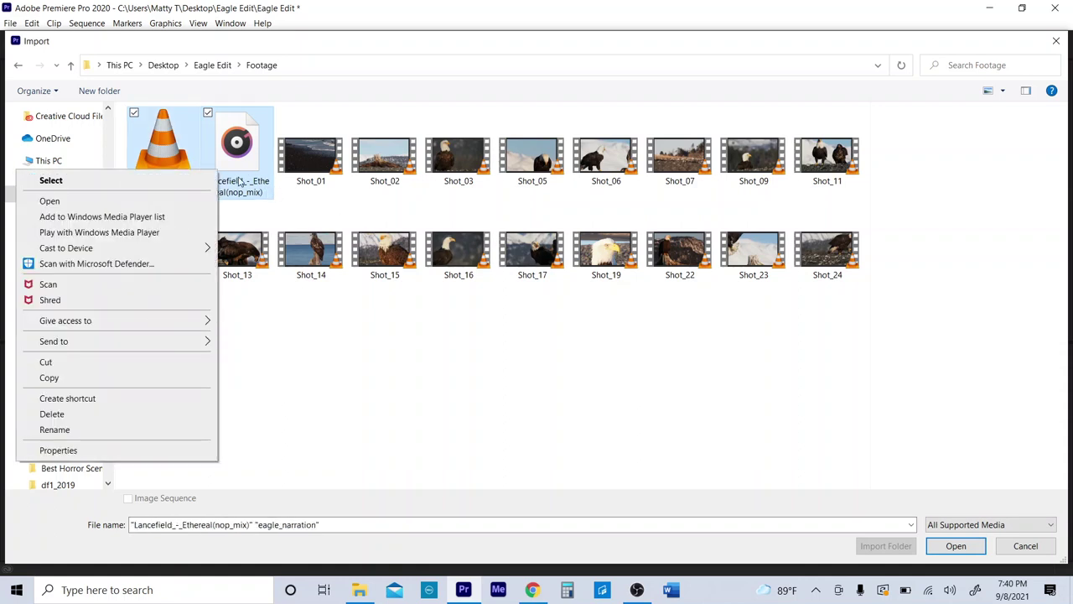
click(84, 361)
click(202, 65)
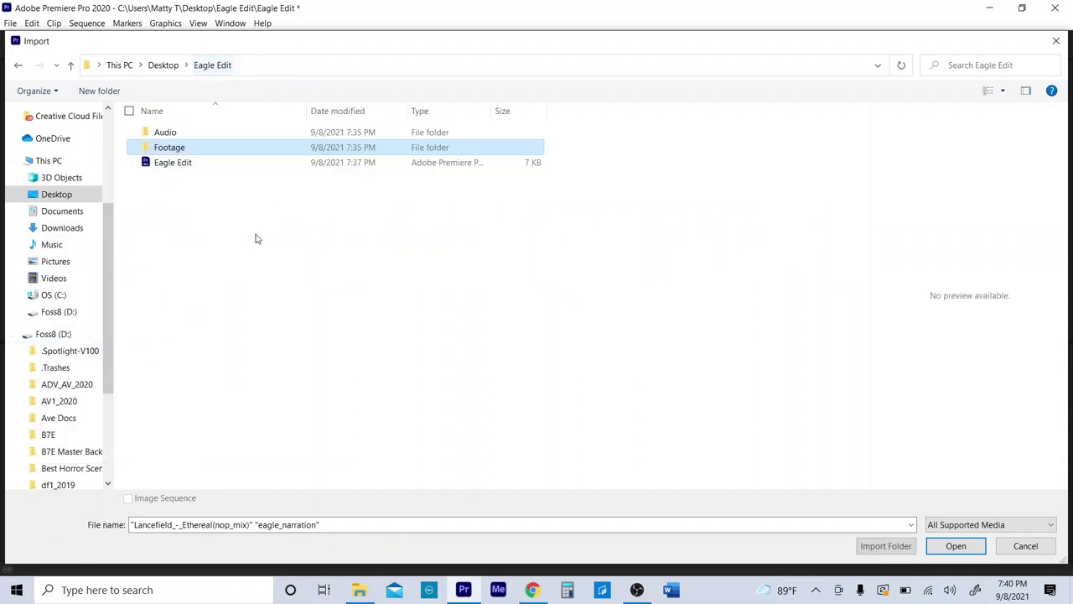
click(195, 132)
double_click(195, 132)
right_click(226, 206)
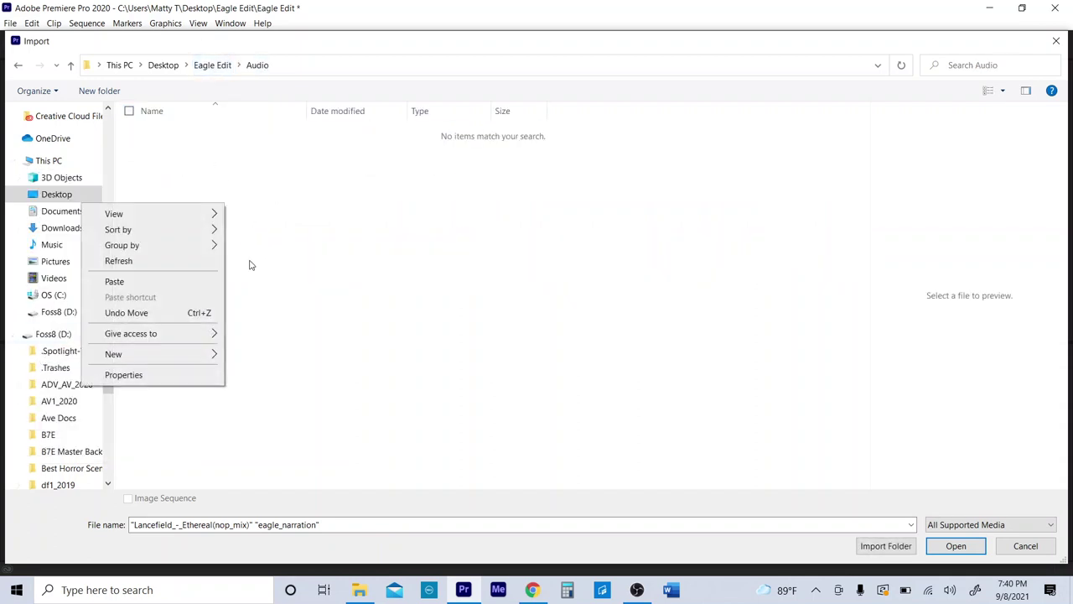
click(131, 280)
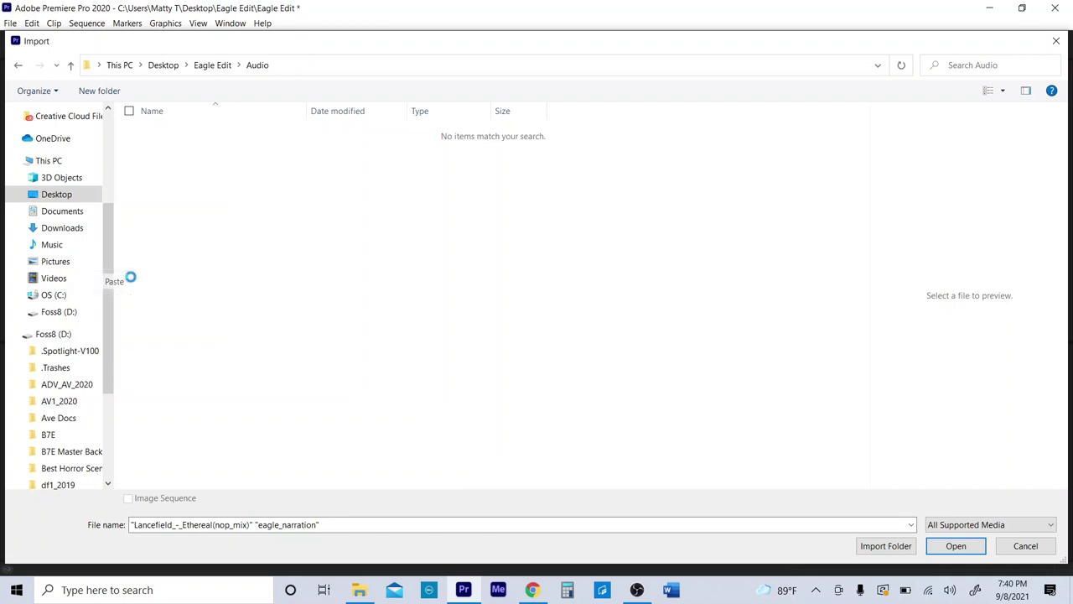
Import all the Shot clips from Eagle Edit's Footage folder into the Footage bin
click(202, 67)
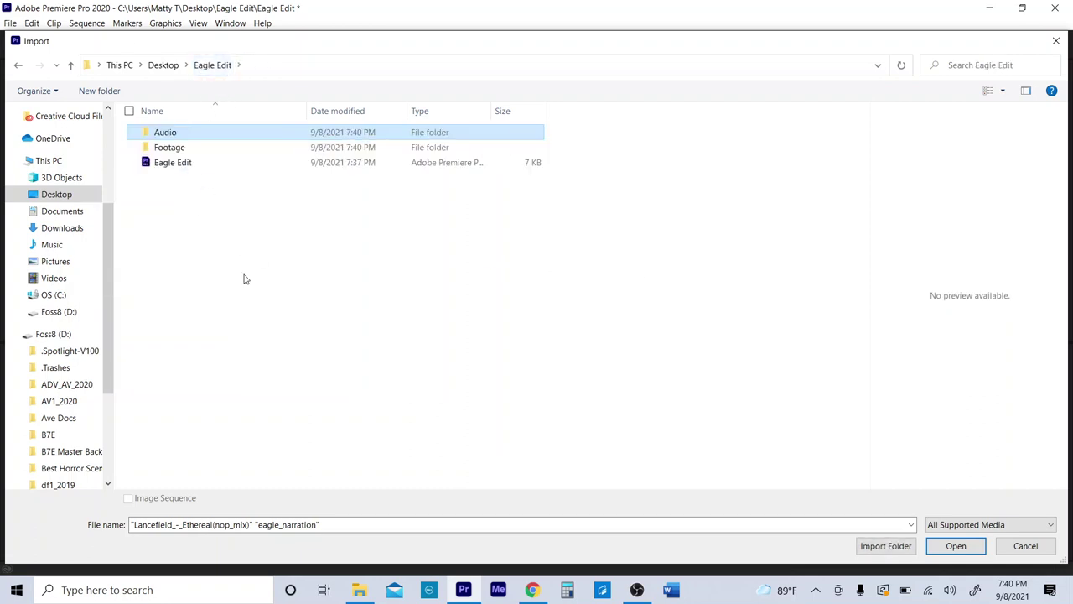
click(242, 277)
double_click(176, 146)
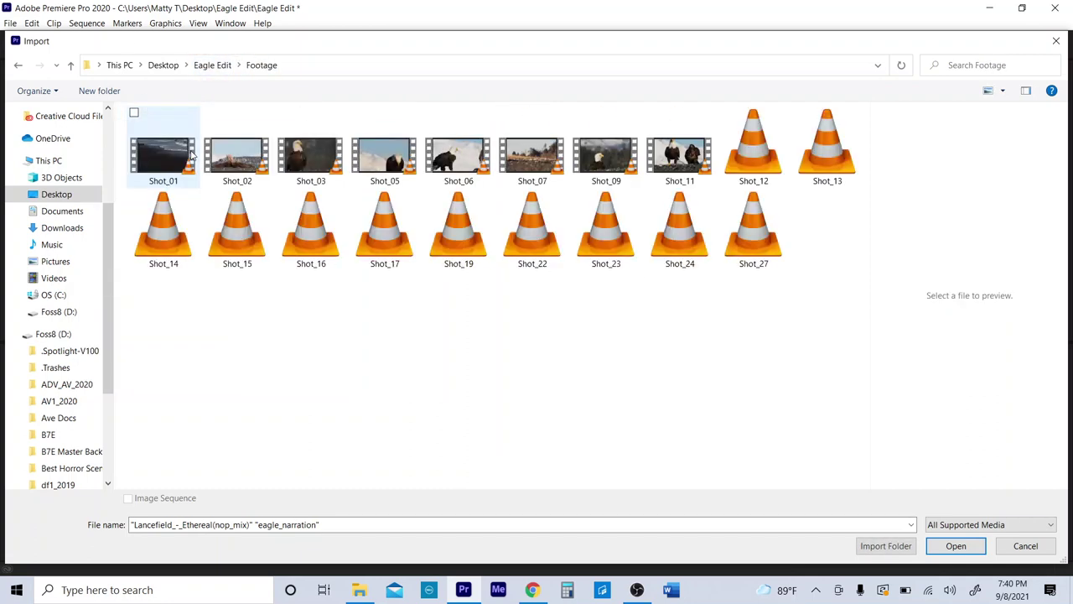
click(171, 124)
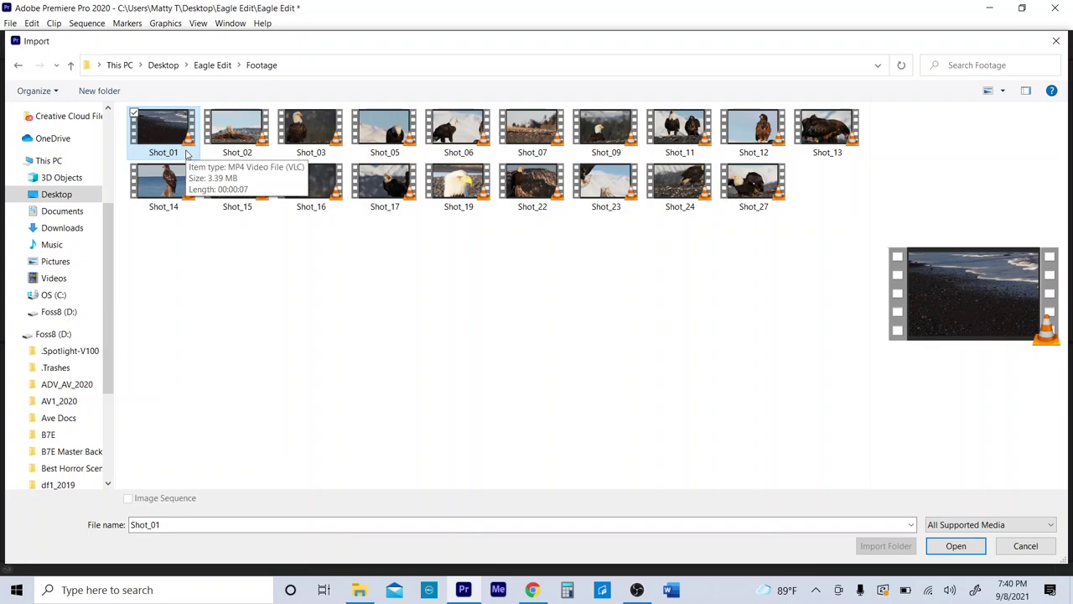
key(ctrl+a)
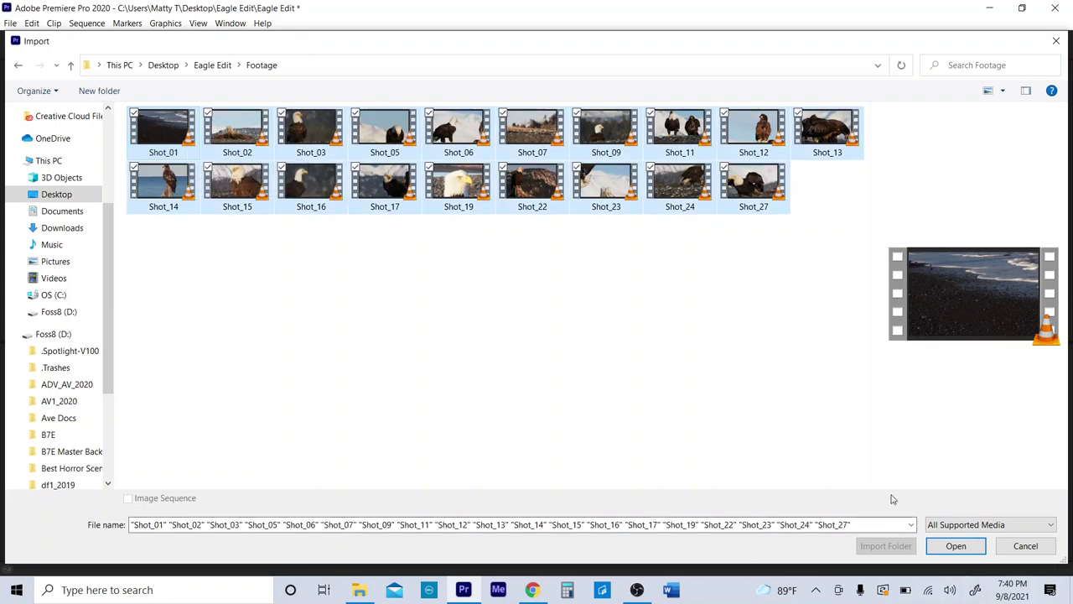
click(949, 544)
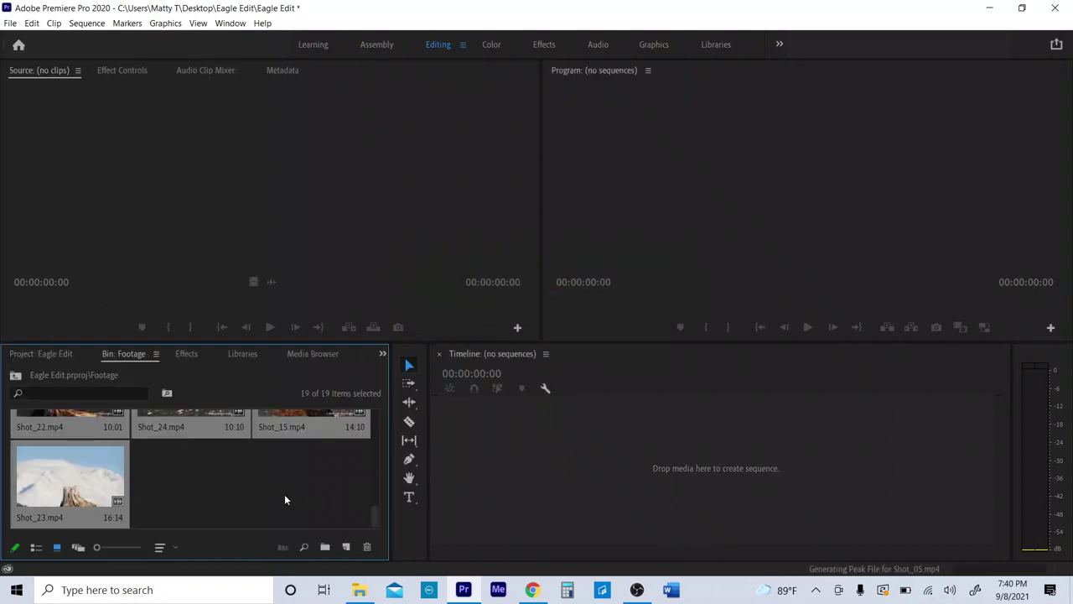
click(226, 489)
scroll(234, 482, up, 2)
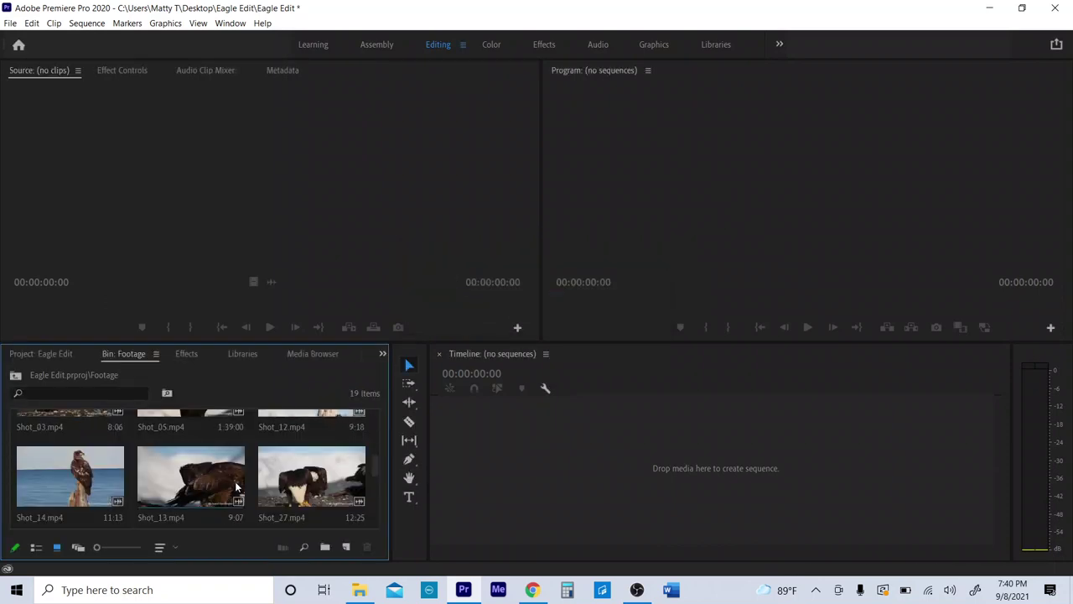
scroll(236, 487, up, 3)
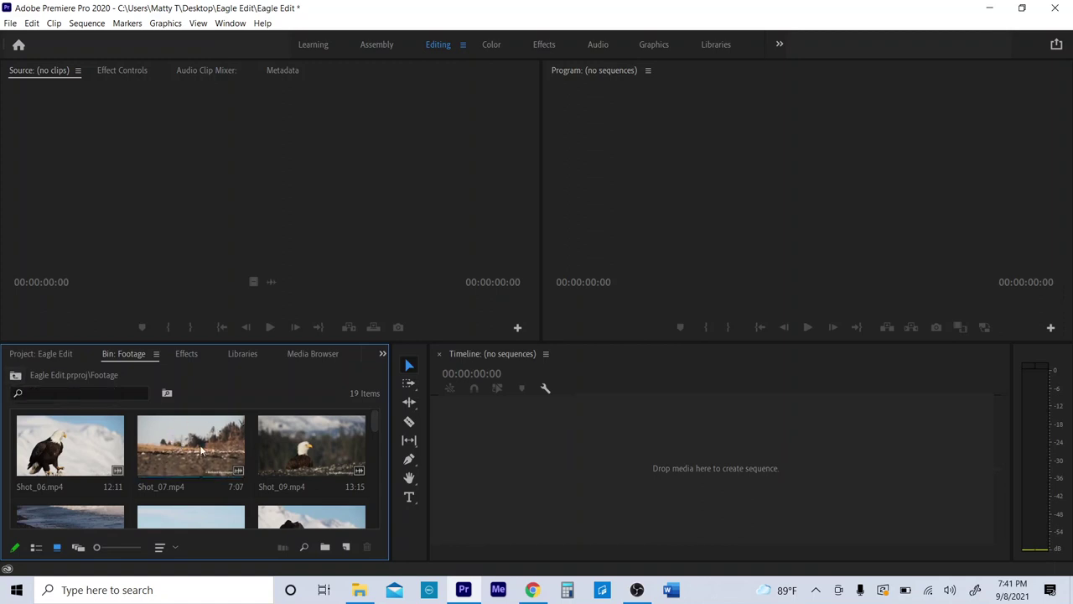
scroll(201, 451, down, 5)
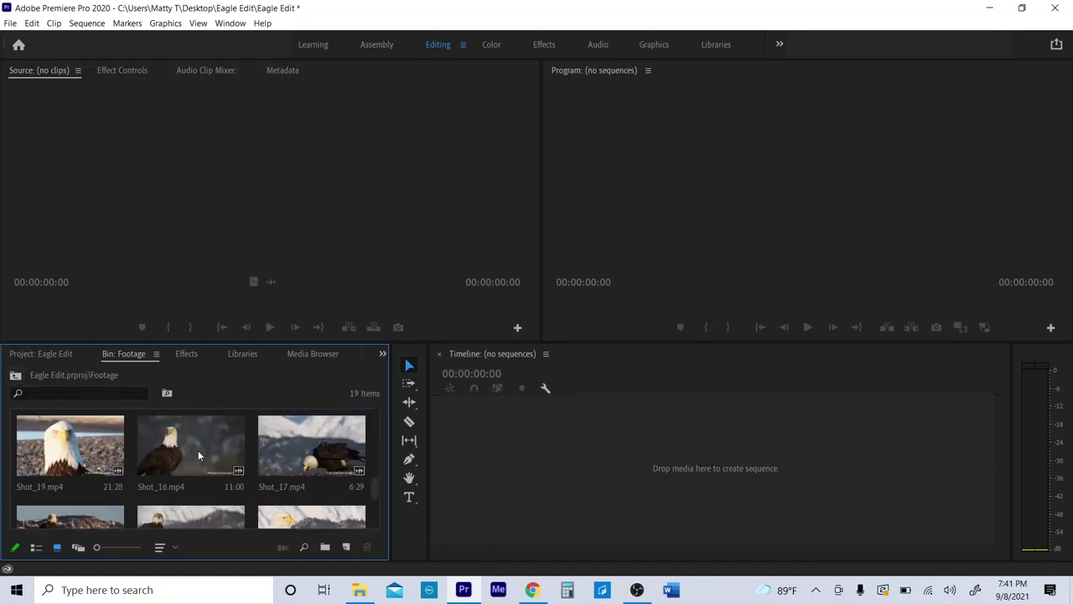
scroll(194, 446, up, 5)
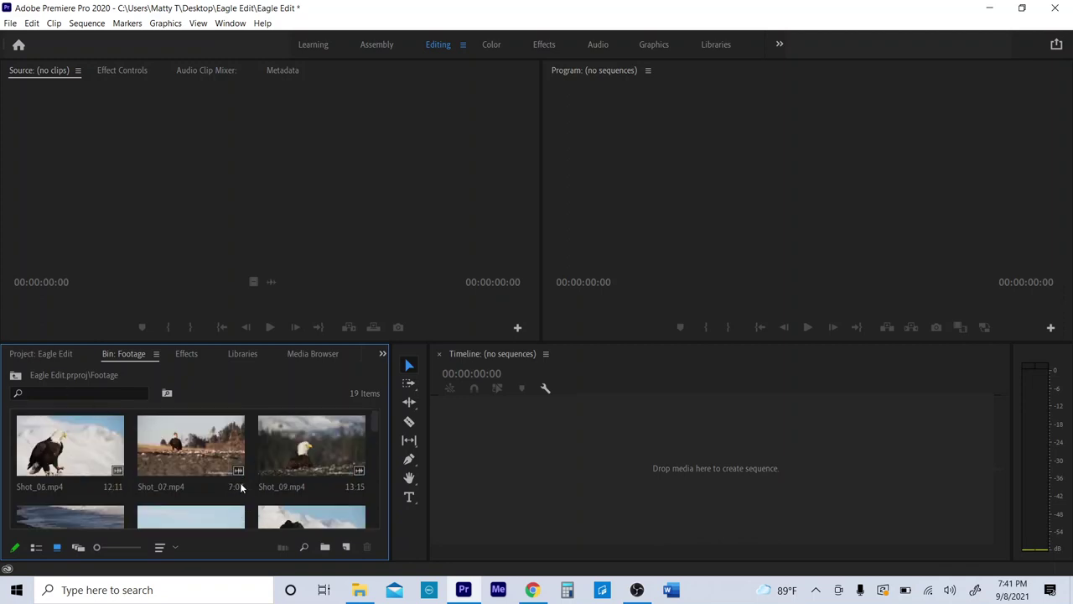
Import eagle_narration and Lancefield_-_Ethereal(nop_mix) from Eagle Edit's Audio folder into the project's Audio bin
click(16, 376)
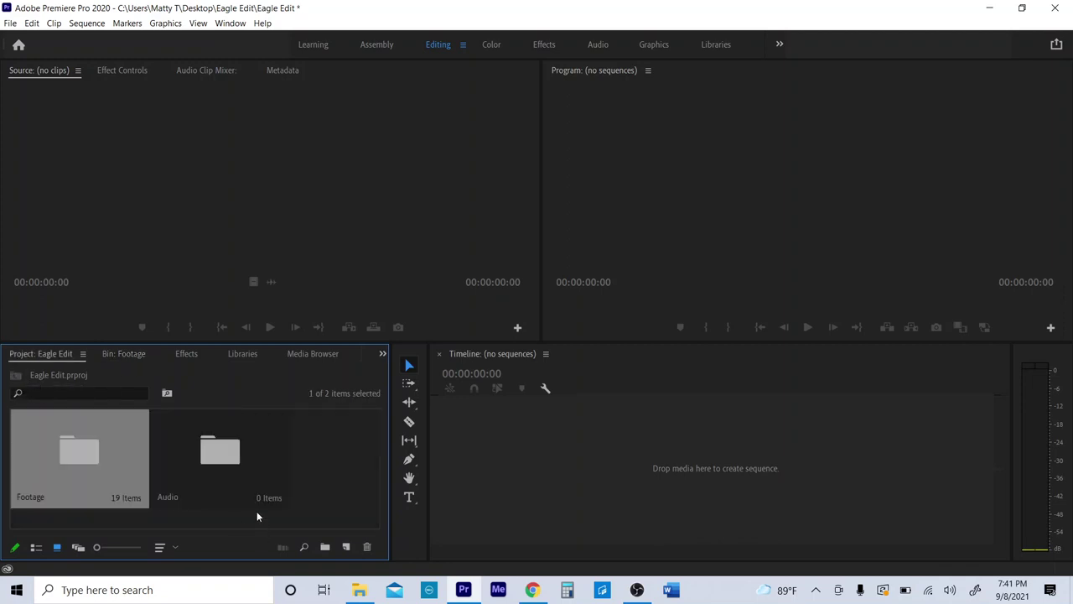
click(223, 484)
double_click(222, 483)
right_click(191, 457)
click(237, 309)
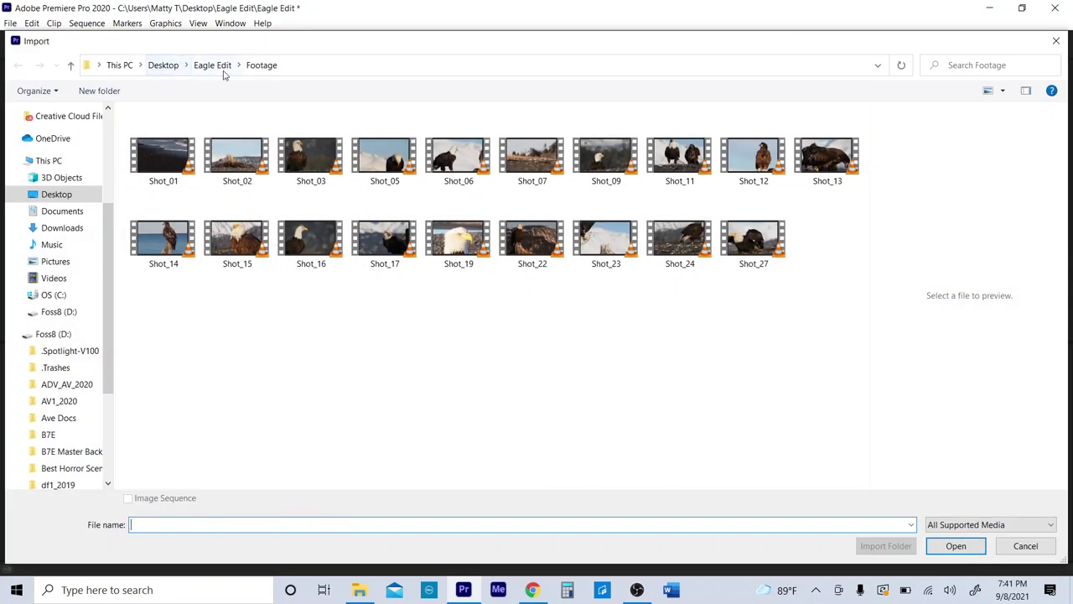
click(218, 67)
double_click(179, 134)
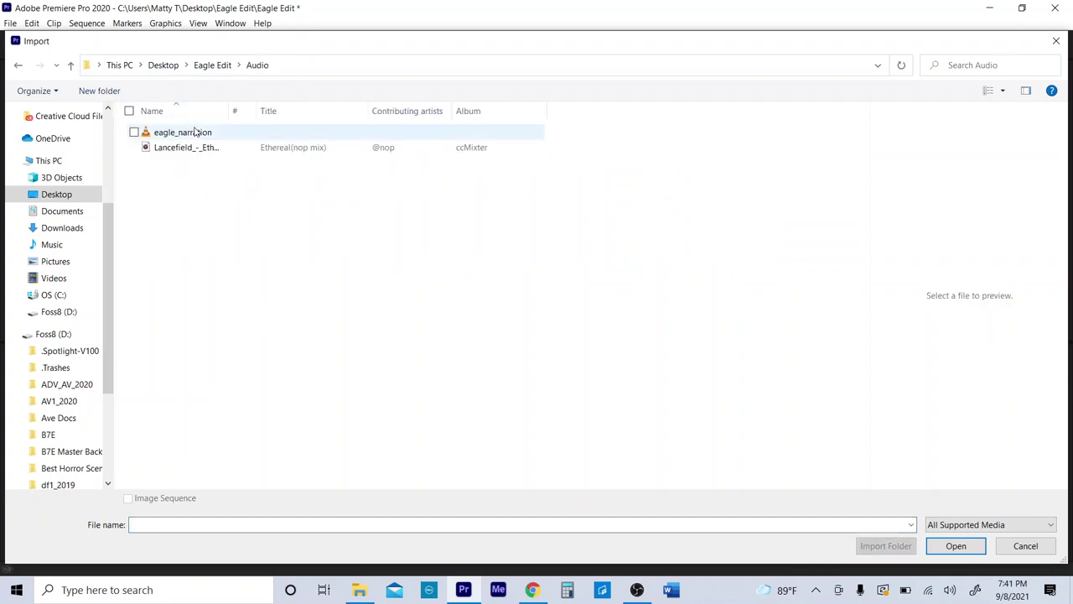
drag(184, 178, 175, 124)
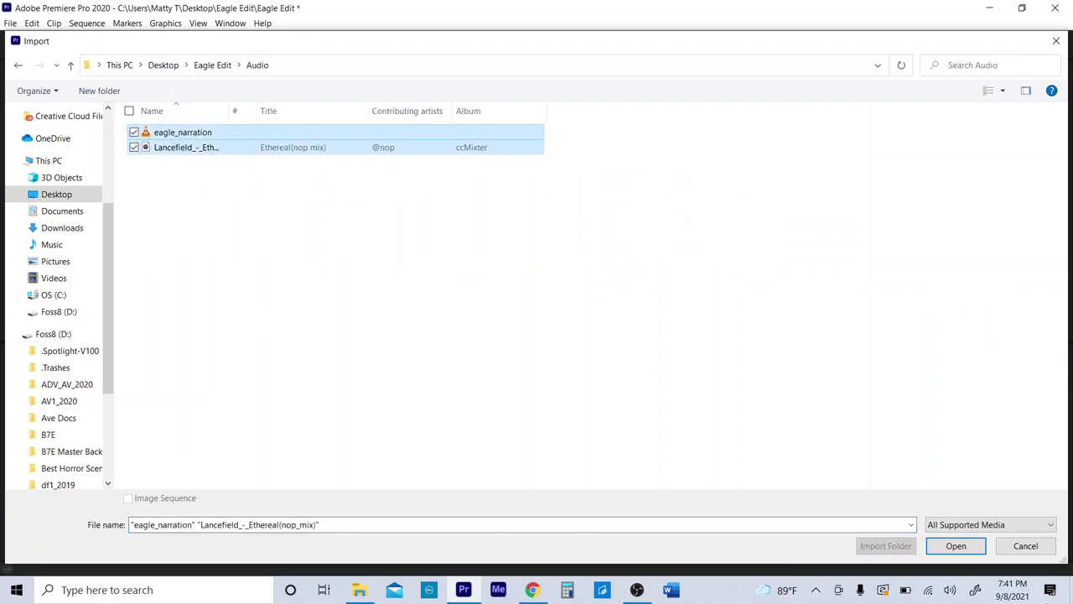
click(964, 551)
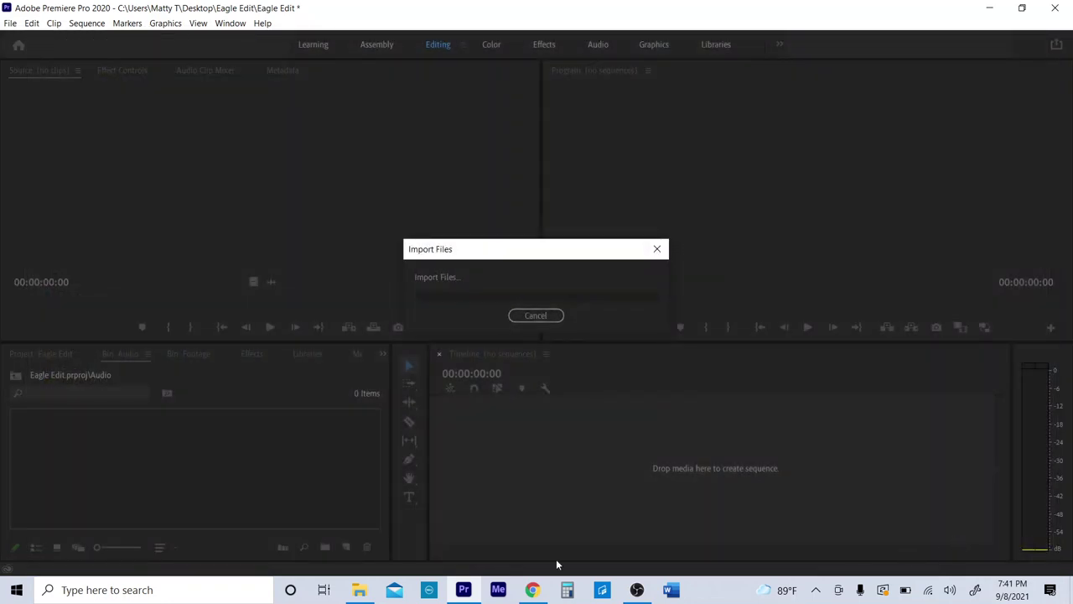
click(349, 450)
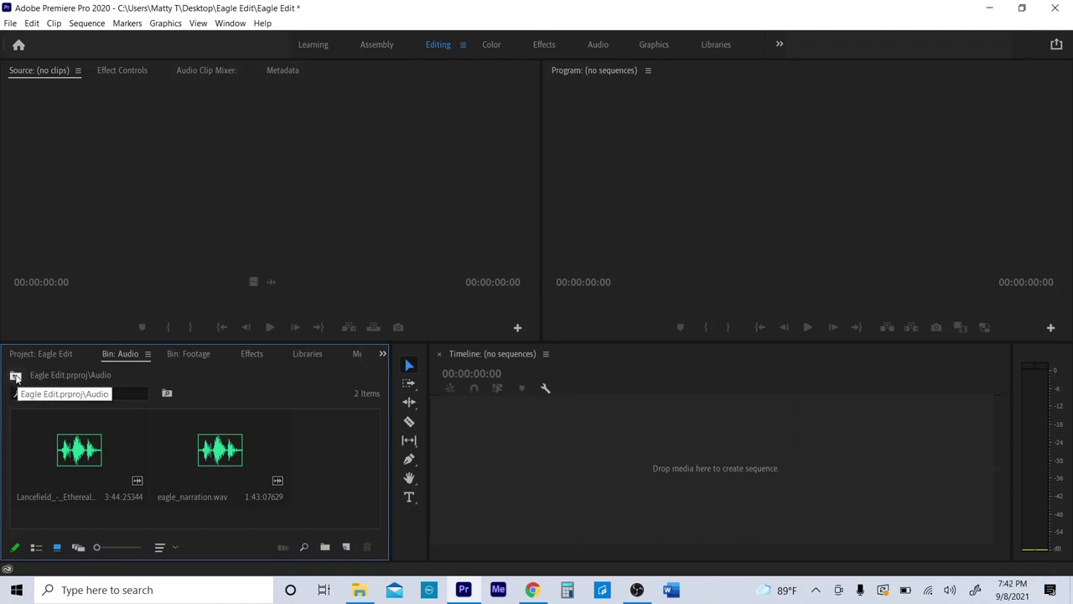
Return to the project's root, reopen the Audio bin, and load eagle_narration.wav into the Source monitor
click(16, 377)
click(356, 476)
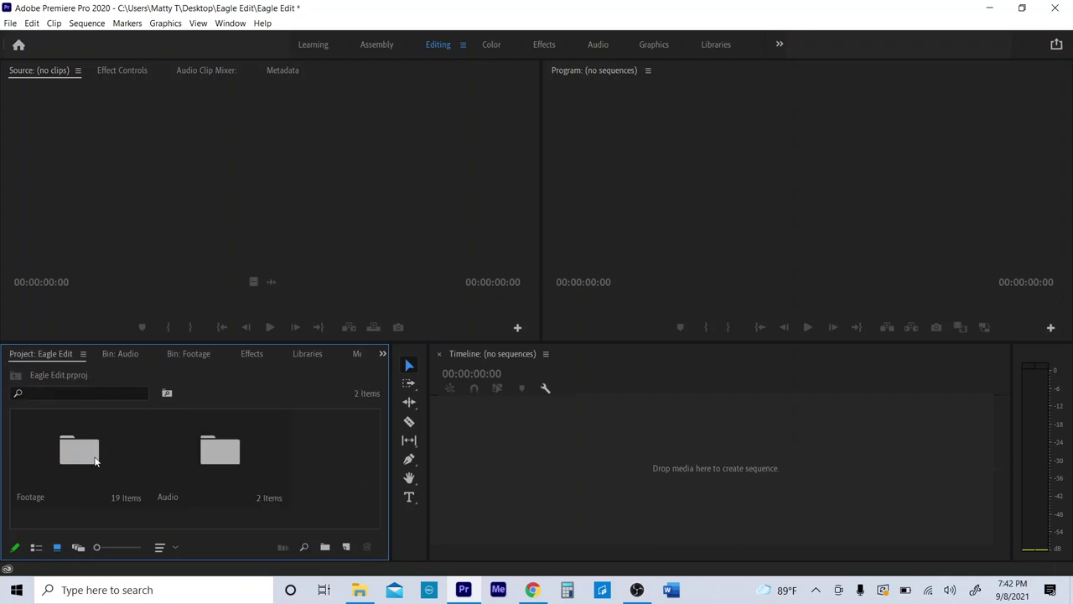
click(213, 463)
double_click(213, 464)
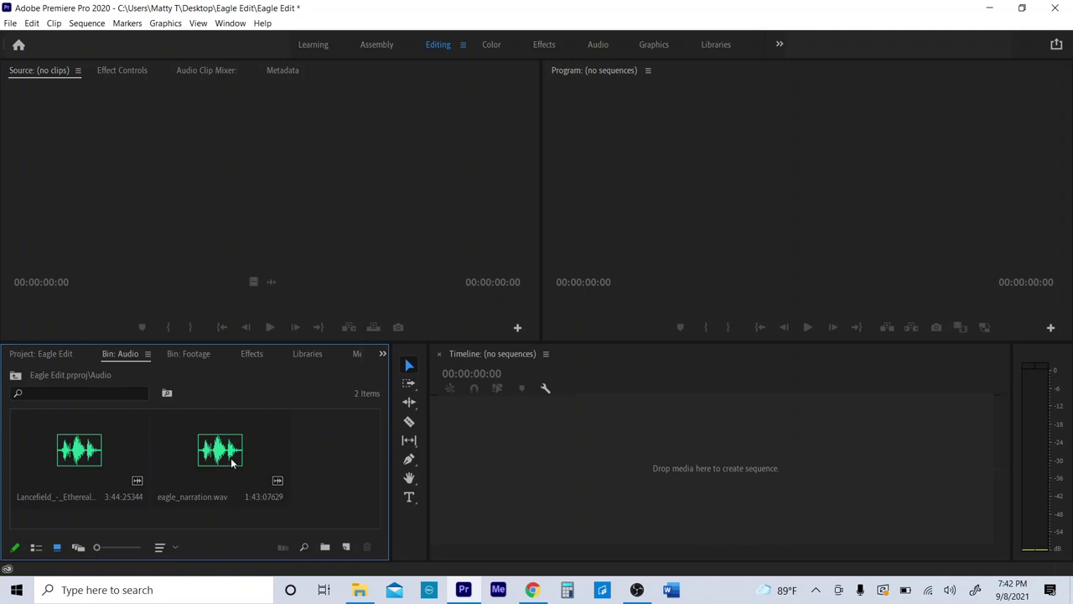
double_click(232, 460)
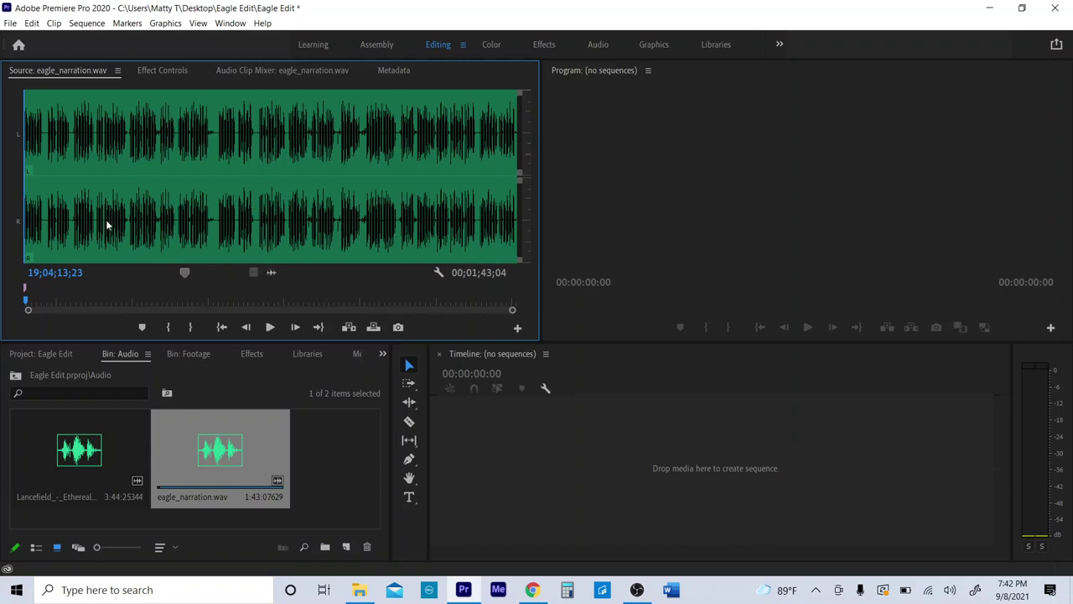
Play short passages of the narration in the Source monitor, from its start and from points further along the waveform
key(space)
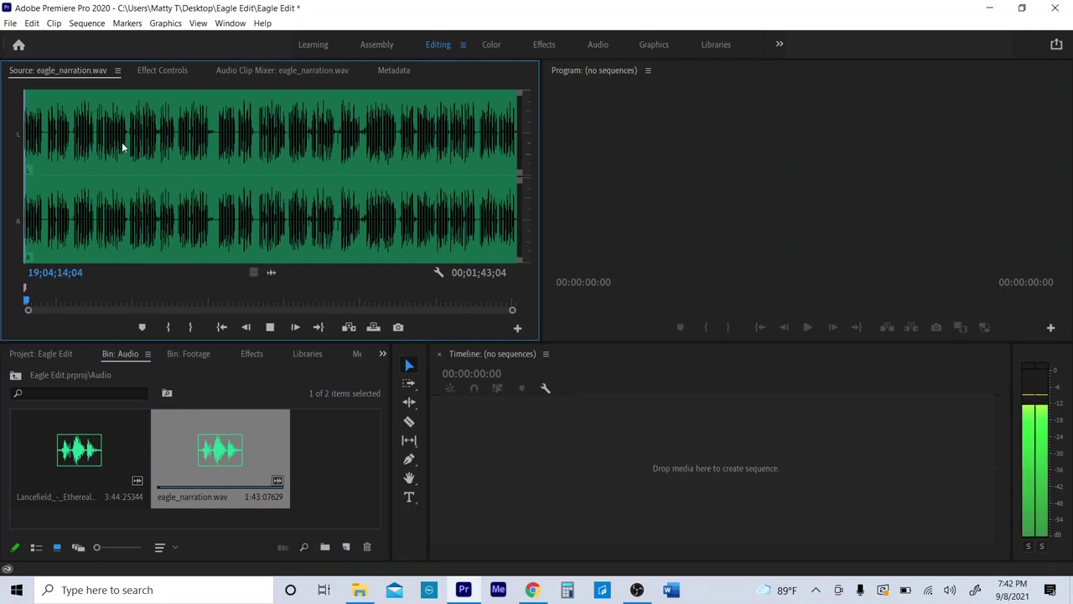
key(space)
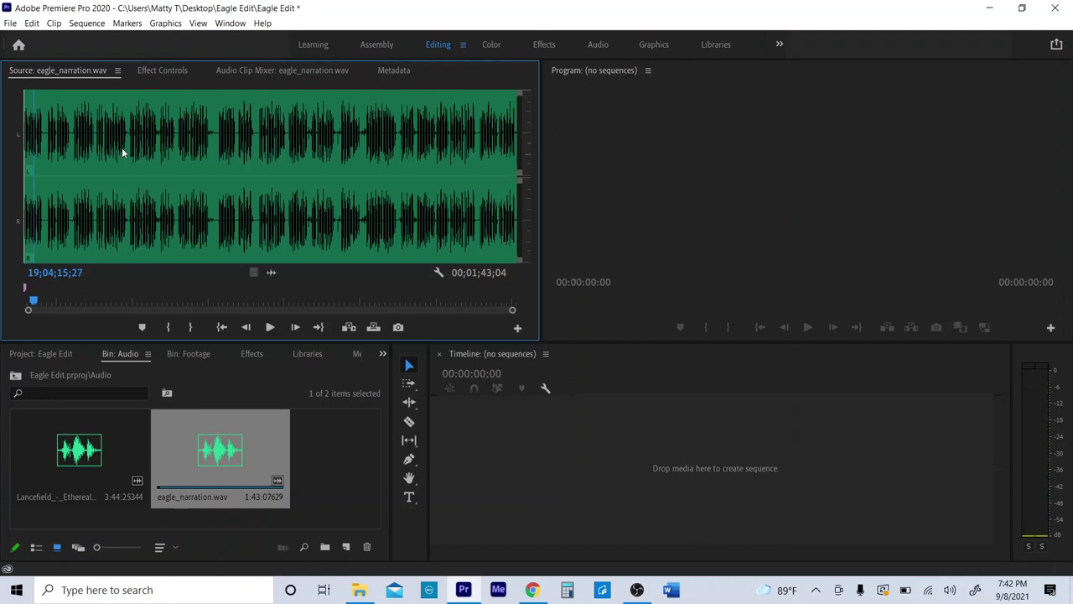
click(132, 138)
key(space)
click(274, 142)
key(space)
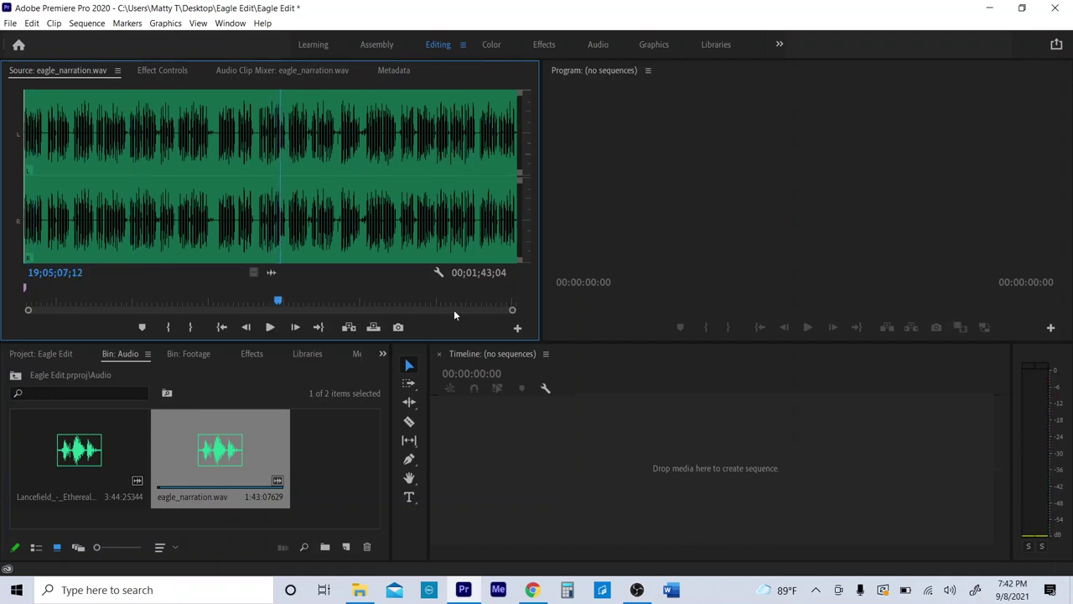
Mark the narration's full length with In and Out points and place it in the empty timeline to create a sequence
click(265, 304)
drag(256, 303, 27, 303)
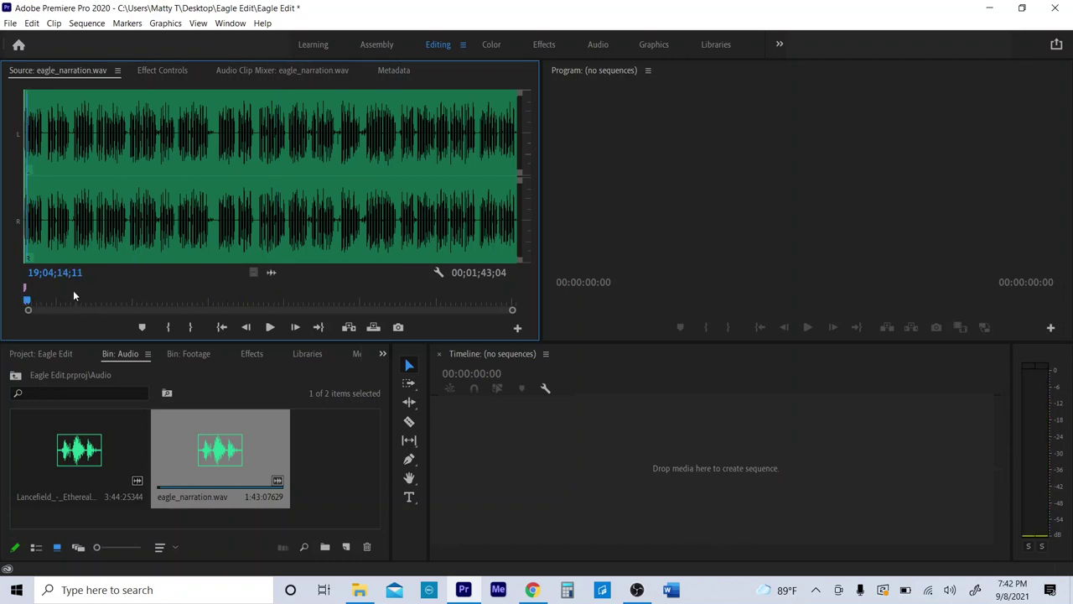
click(30, 306)
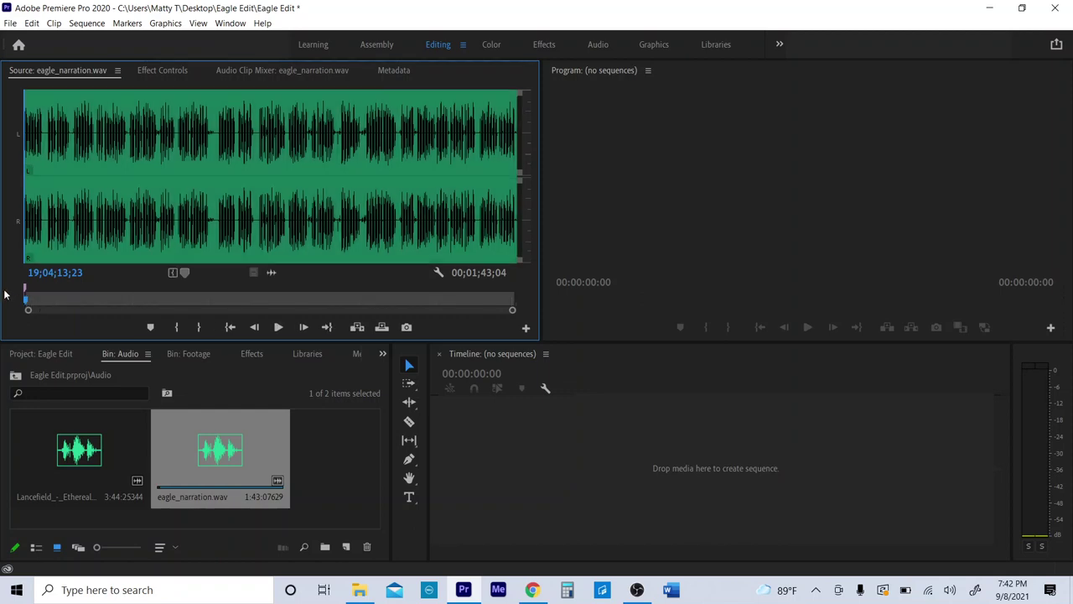
drag(26, 301, 548, 326)
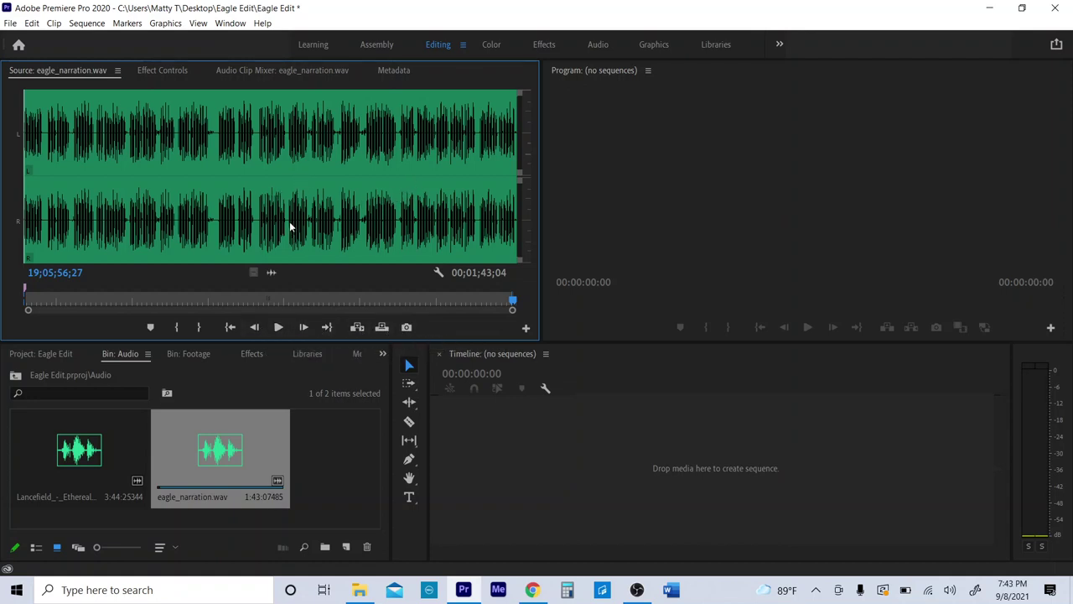
drag(278, 174, 483, 180)
drag(518, 458, 569, 471)
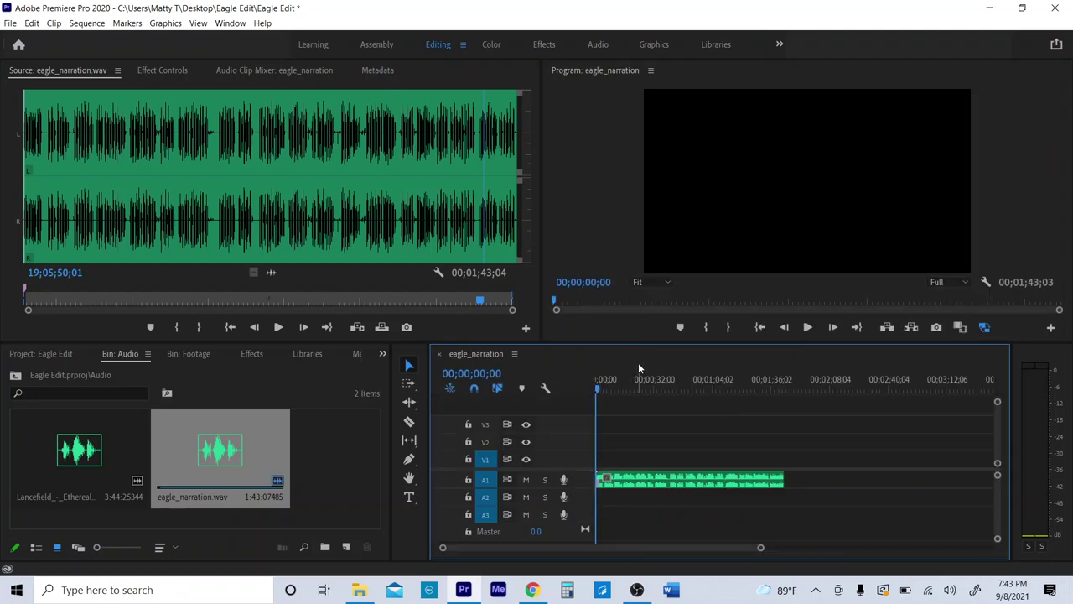
Increase the height of the Audio 1 track in the timeline to enlarge the narration's waveform
key(equal)
key(equal)
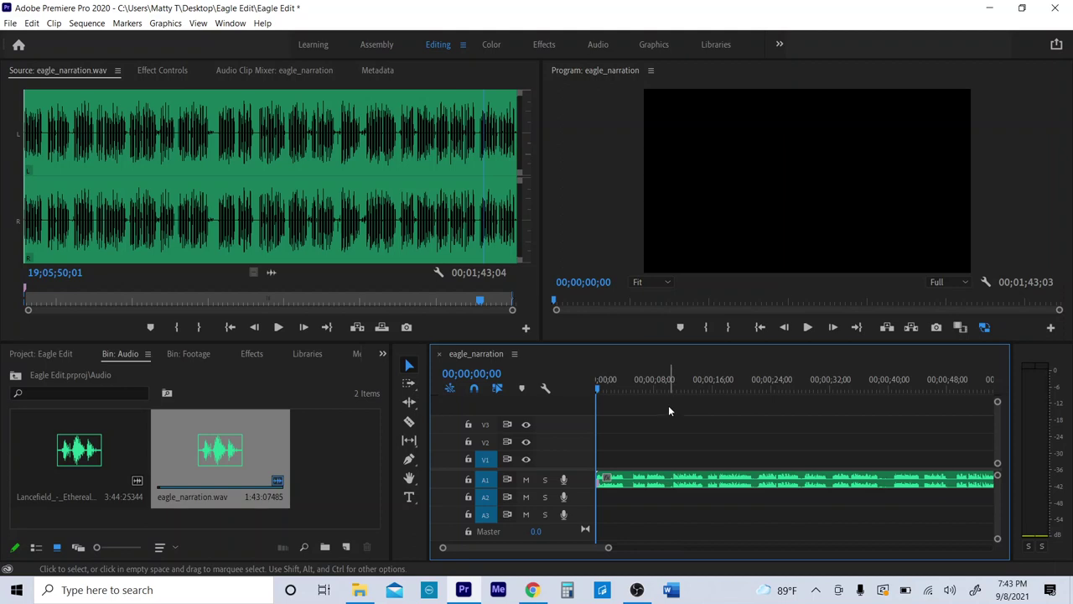
key(minus)
key(minus)
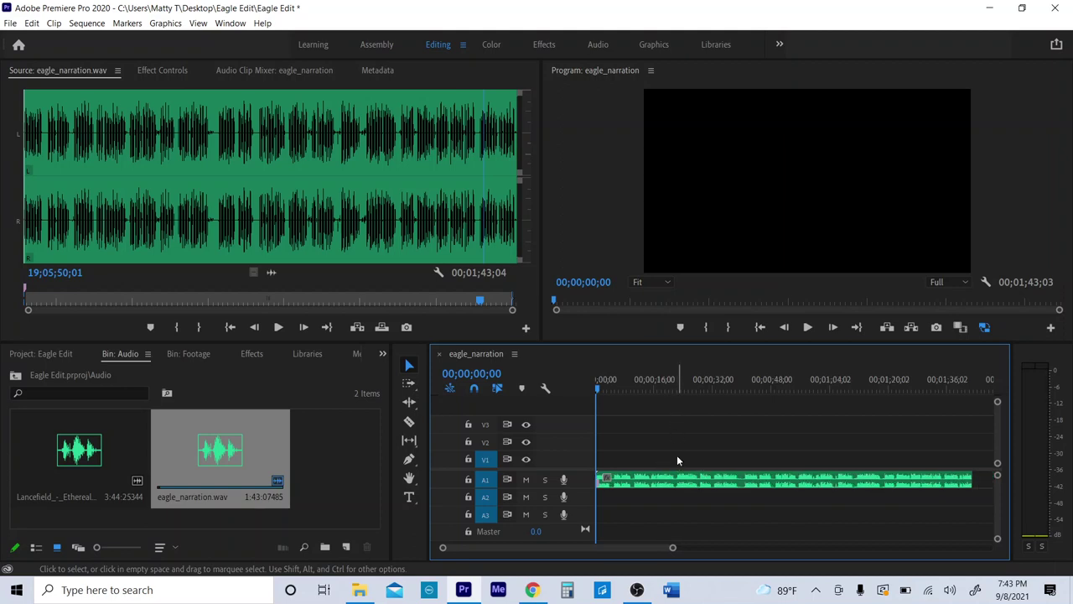
key(equal)
drag(674, 548, 615, 548)
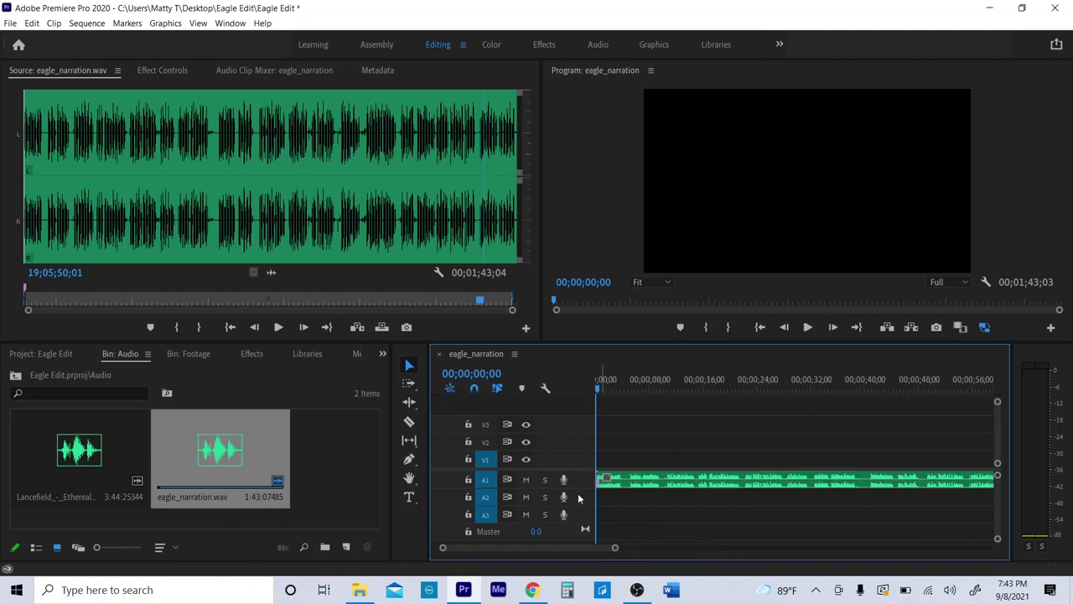
drag(581, 488, 581, 516)
drag(616, 547, 563, 537)
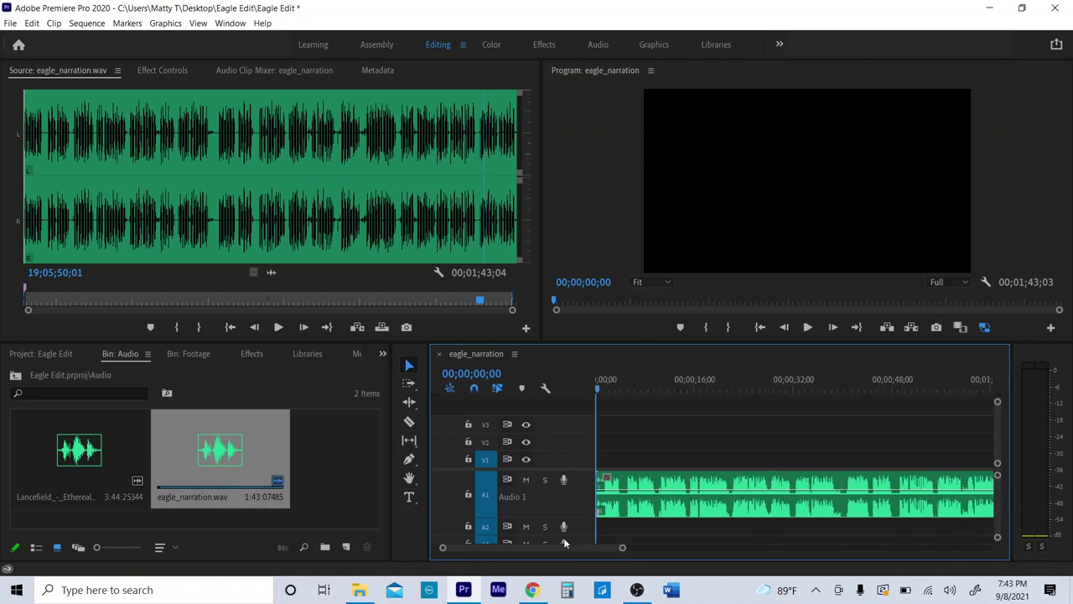
Return to the project's root and play the opening sentence of the narration in the timeline
click(16, 376)
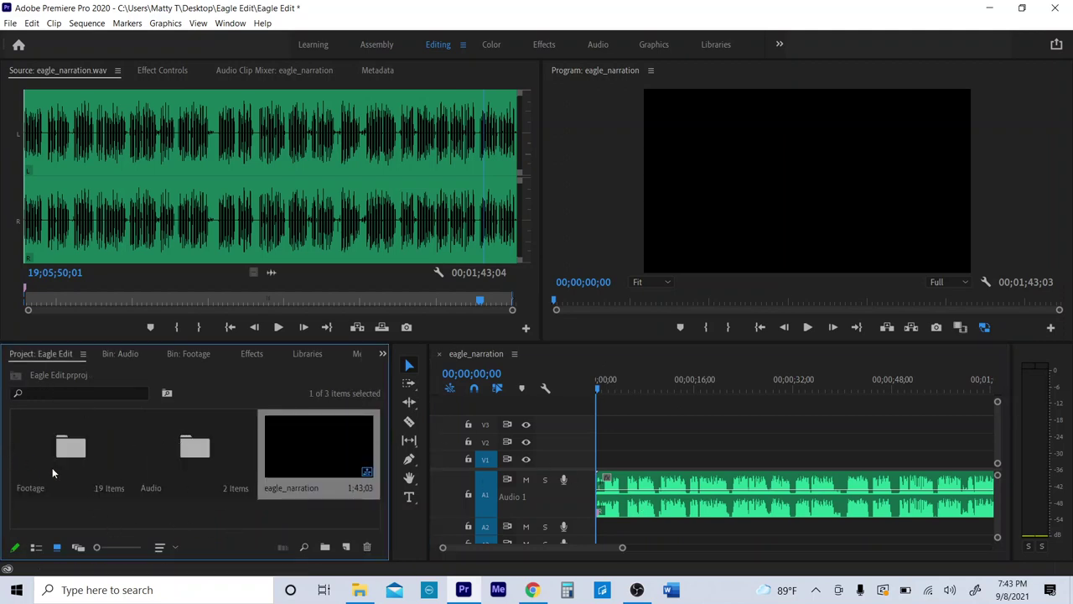
key(space)
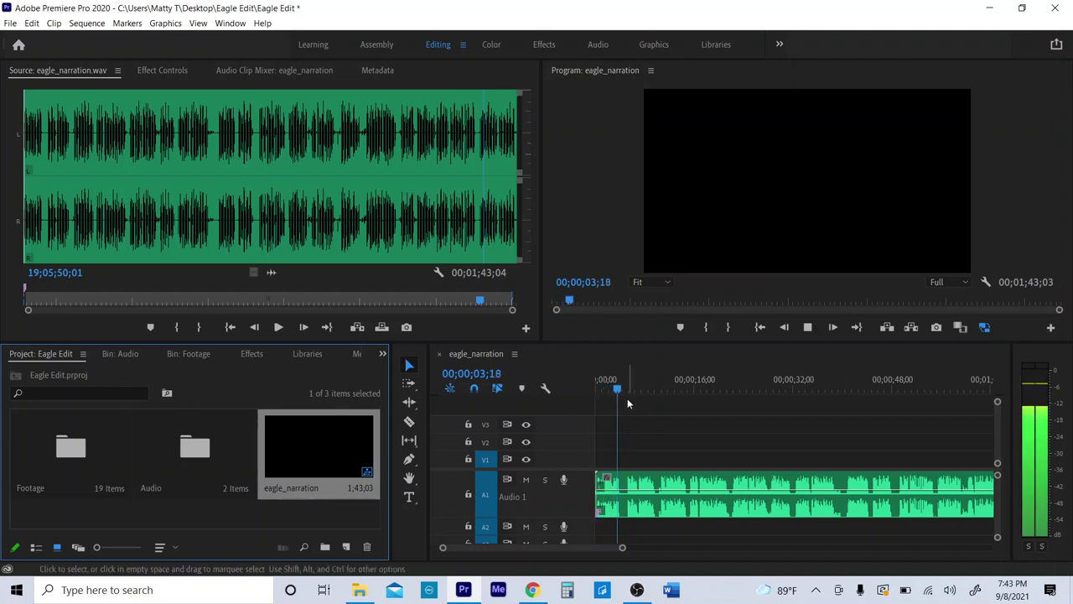
key(space)
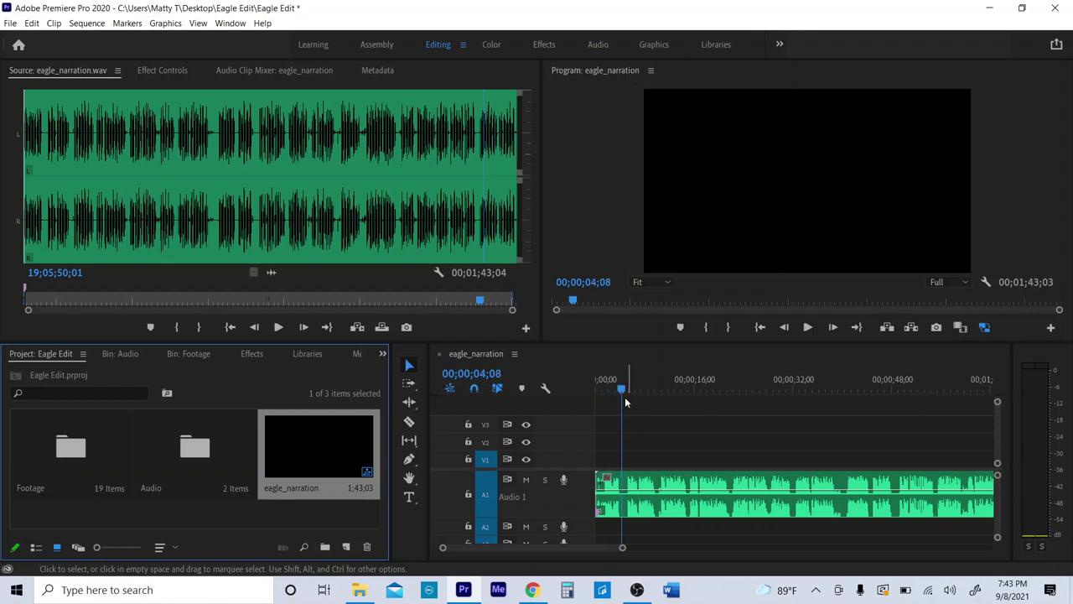
Open the Footage bin, browse its clips, and set the sequence playhead to 00;00;03;25, where the first sentence ends
double_click(60, 458)
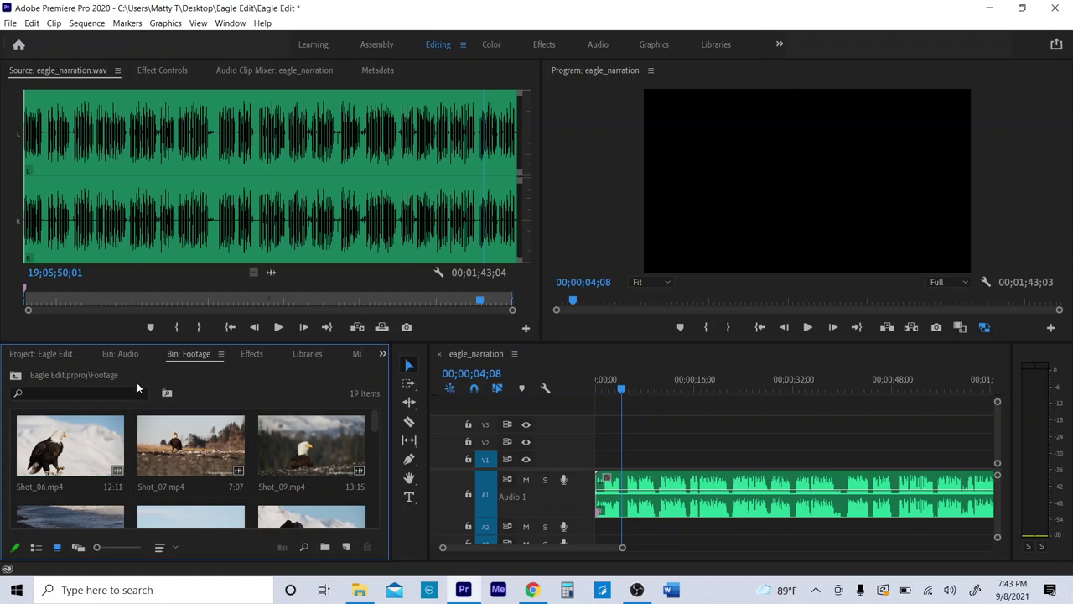
click(51, 456)
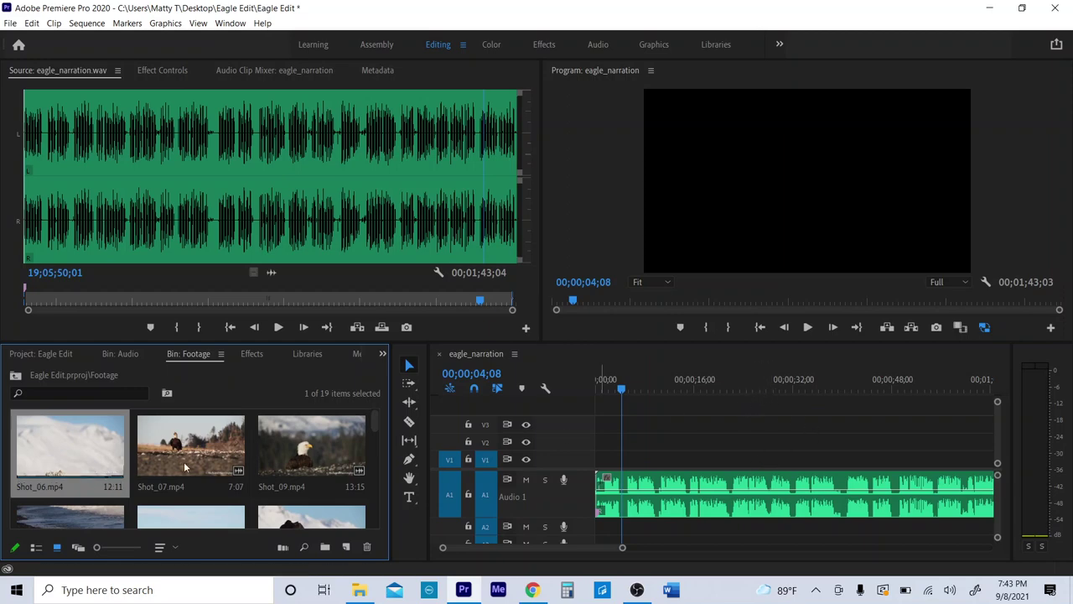
scroll(213, 462, down, 3)
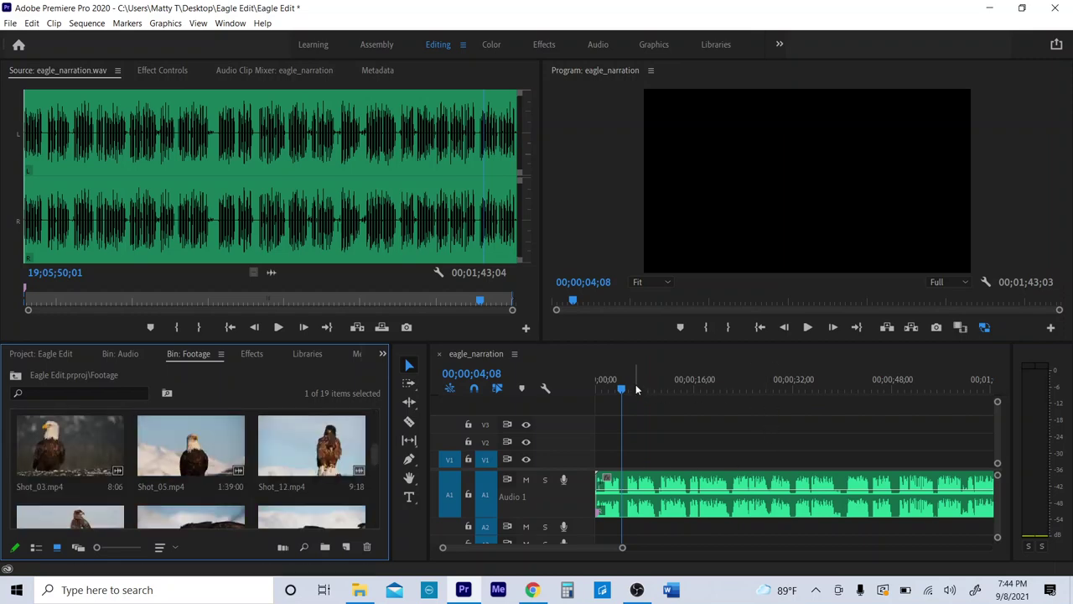
drag(623, 389, 618, 391)
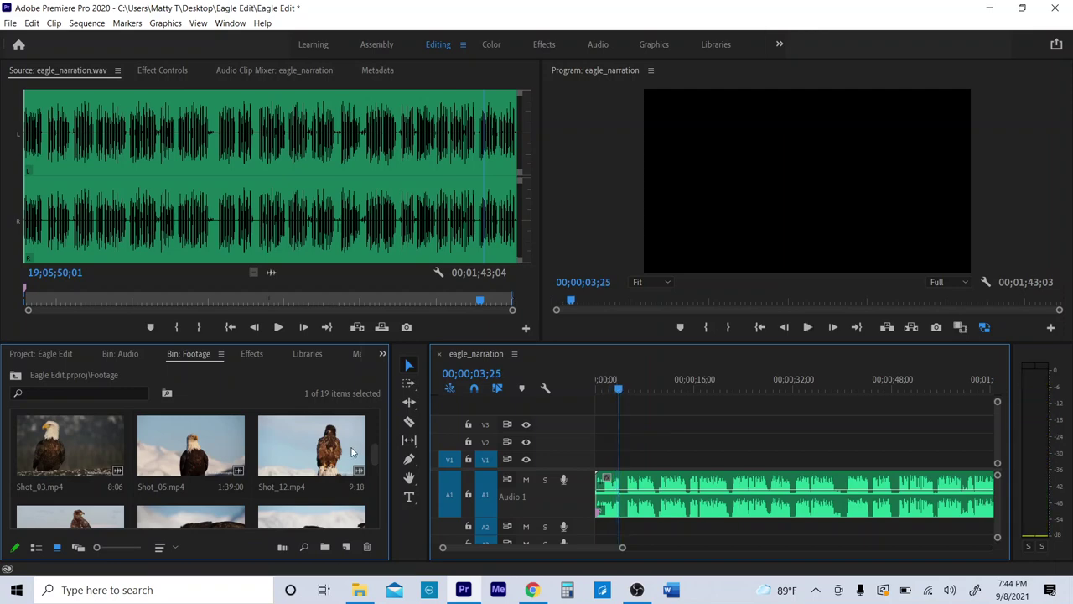
scroll(262, 484, up, 3)
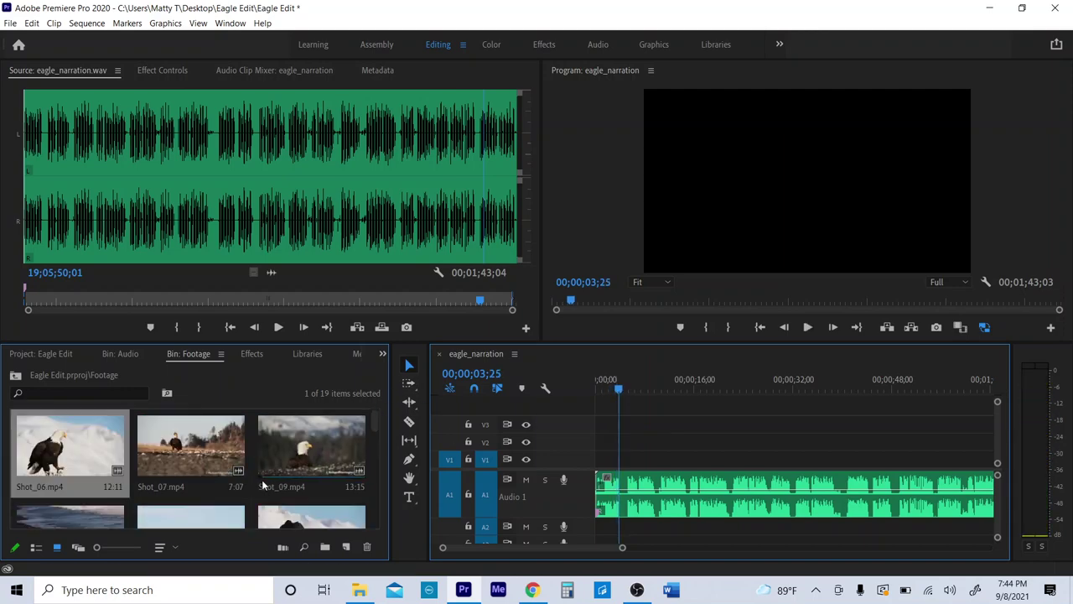
Preview Shot_07.mp4 and Shot_09.mp4 in the Source monitor
double_click(191, 446)
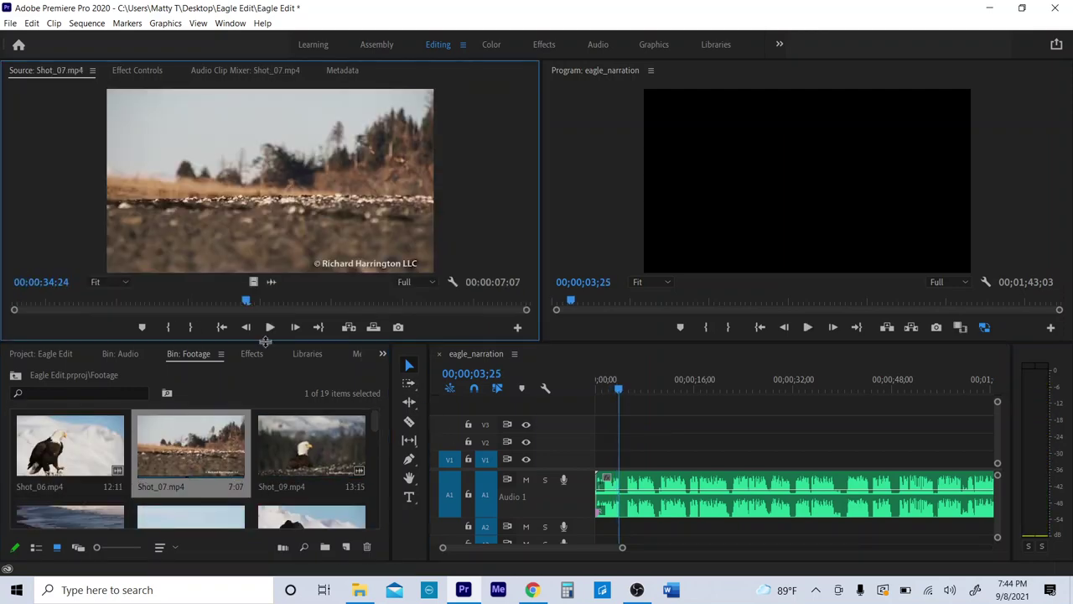
key(Right)
key(Left)
key(Left)
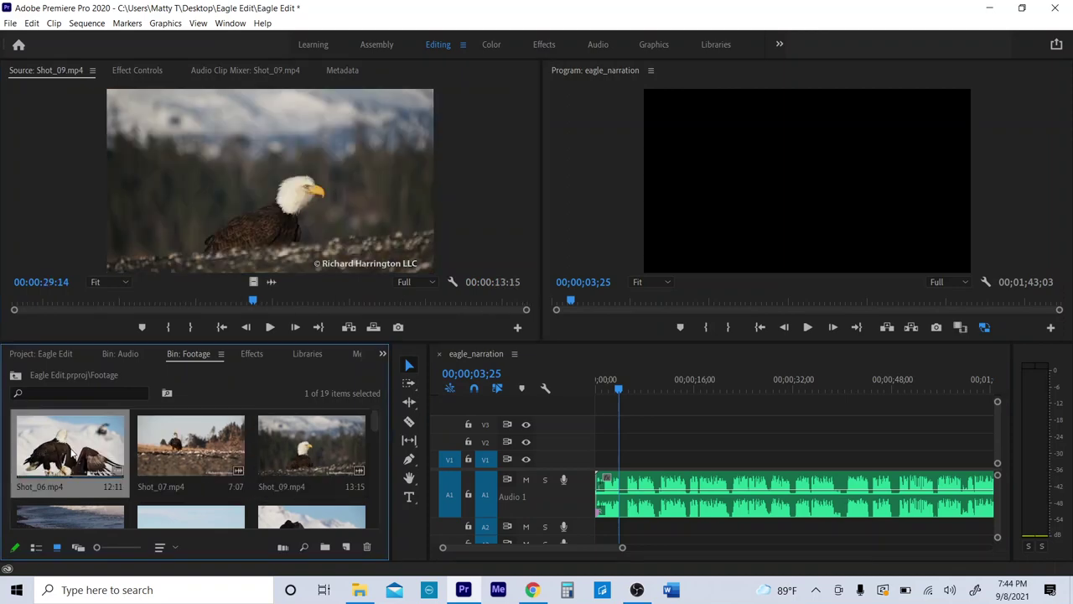
Mark a 3:10 section of Shot_06.mp4 starting at 00:01:03:13 and place only its video at the start of V1
drag(269, 302, 24, 302)
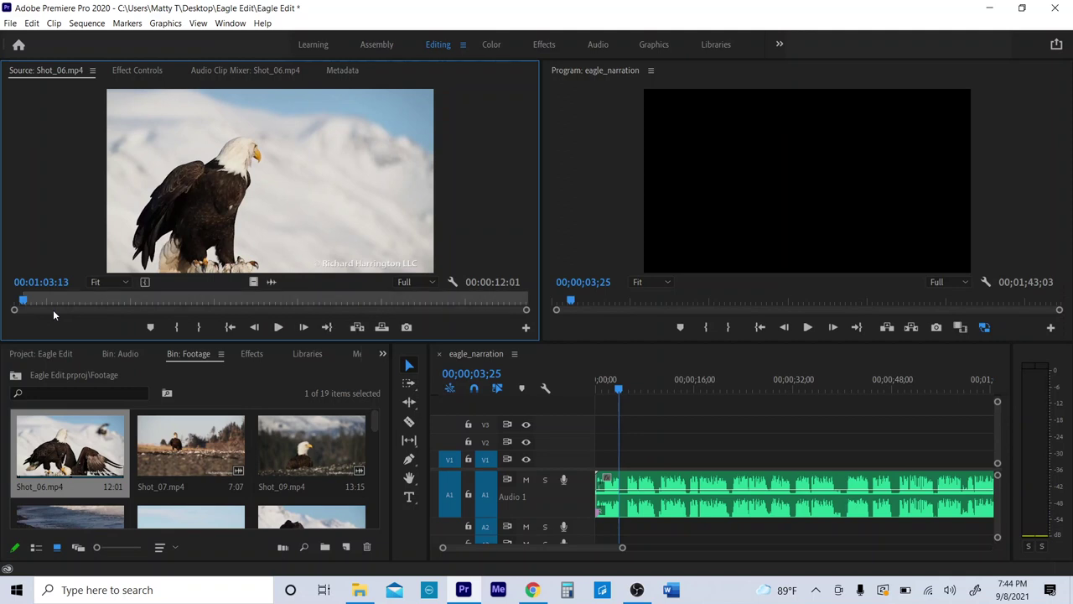
key(space)
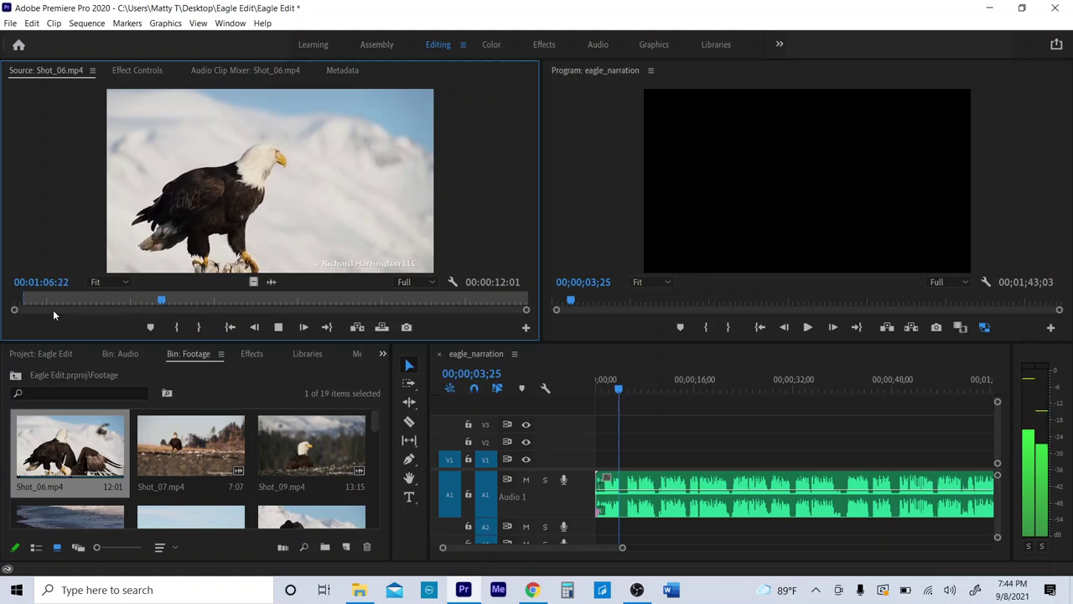
key(o)
key(space)
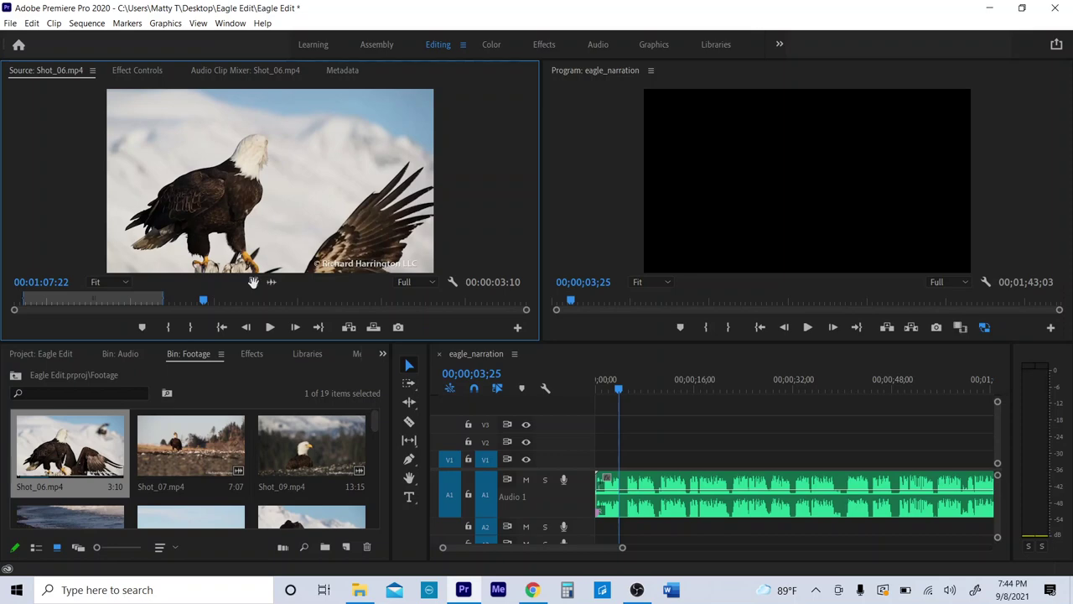
drag(632, 364, 634, 467)
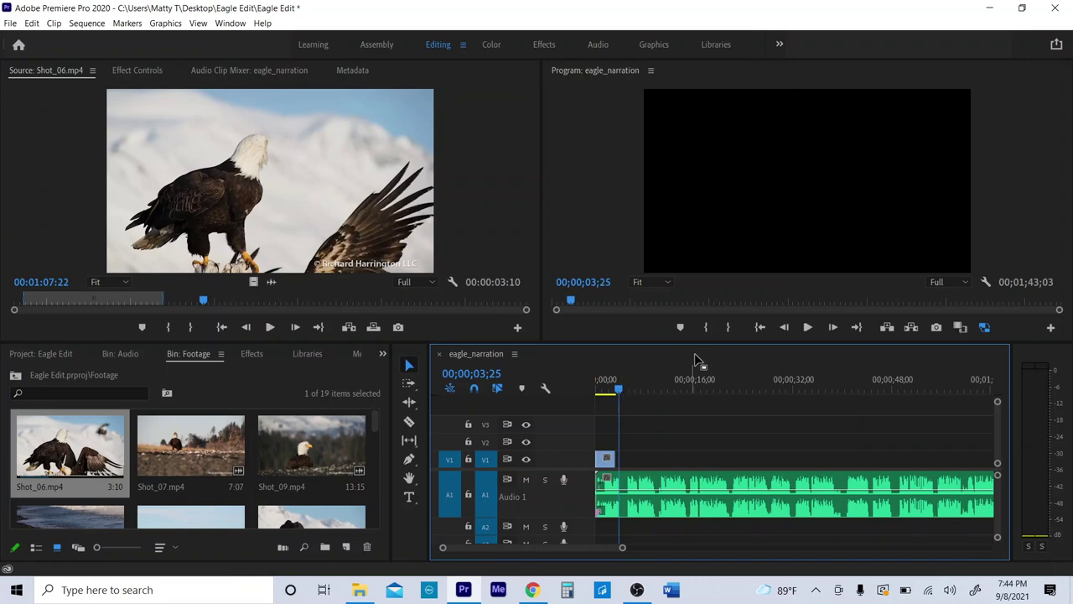
Extend the end of Shot_06.mp4 on V1 to 00;00;03;25 and move the playhead to 00;00;04;00
key(grave)
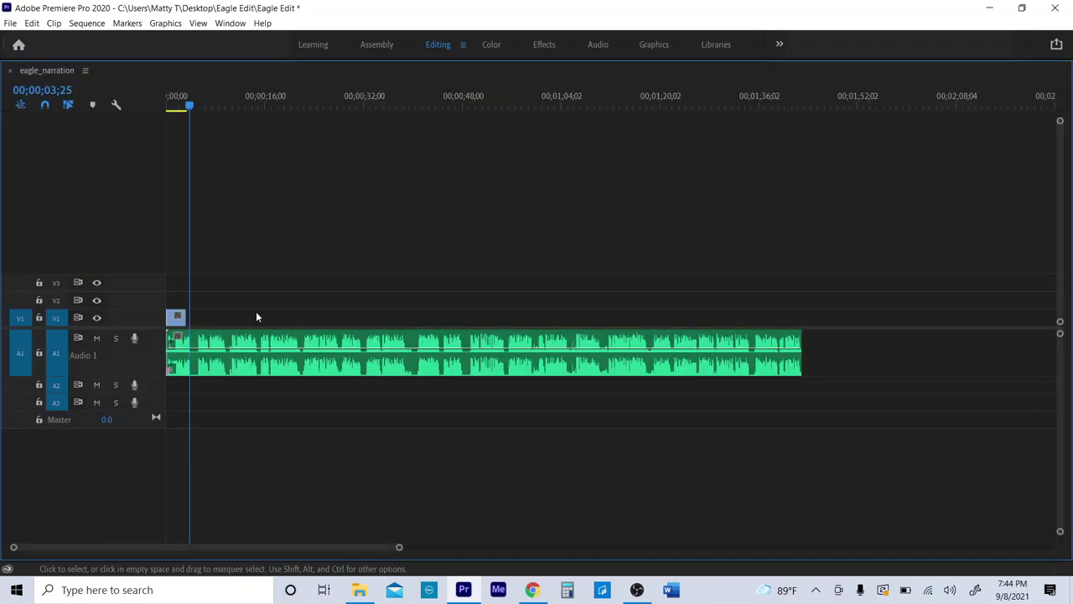
key(=)
key(=)
key(=)
key(=)
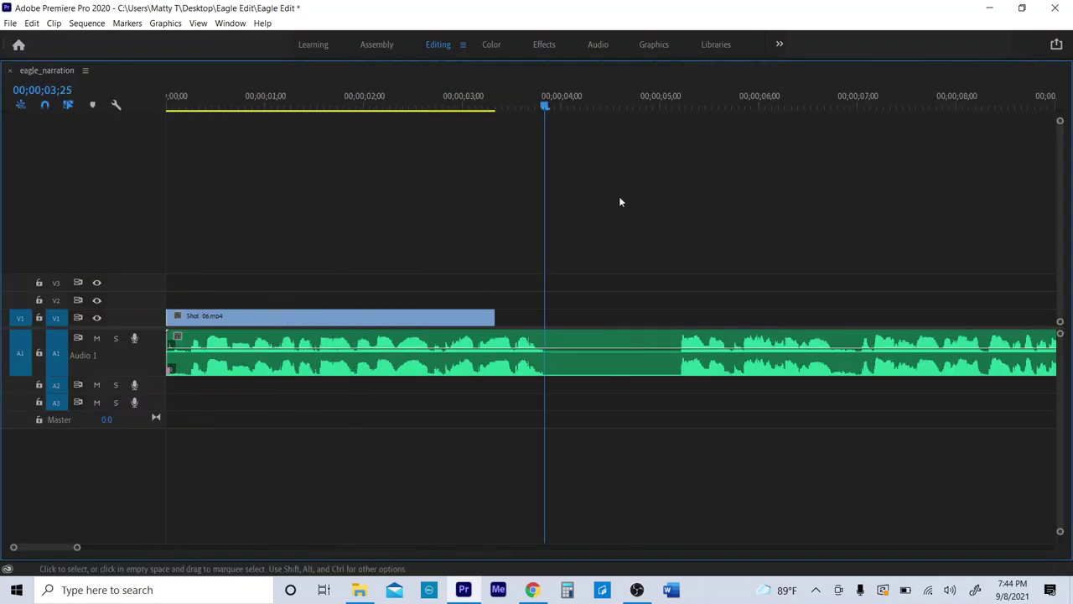
drag(495, 316, 542, 317)
mouse_move(544, 106)
mouse_down()
mouse_move(586, 113)
mouse_move(562, 115)
mouse_up()
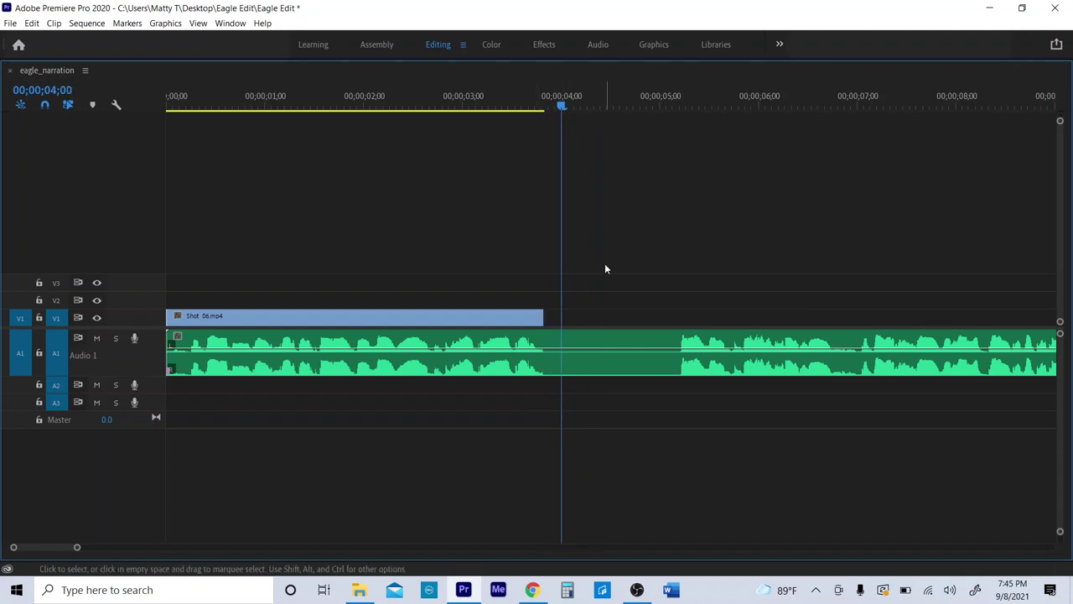
key(grave)
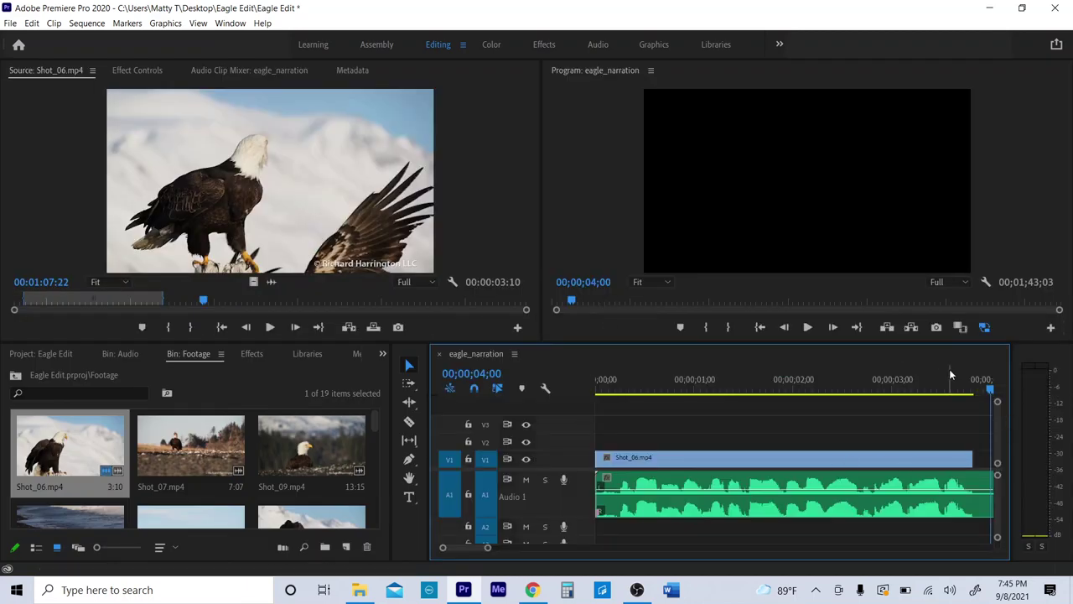
Split the narration on A1 at 00;00;03;28 with the Razor tool, then return to the Selection tool
key(minus)
key(minus)
key(minus)
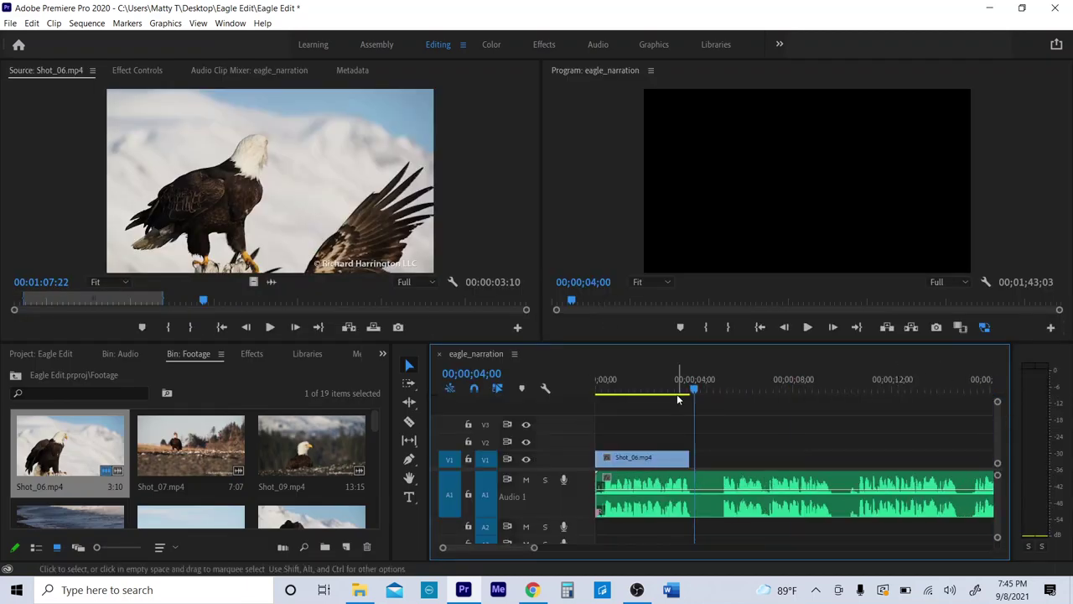
key(equal)
key(equal)
key(equal)
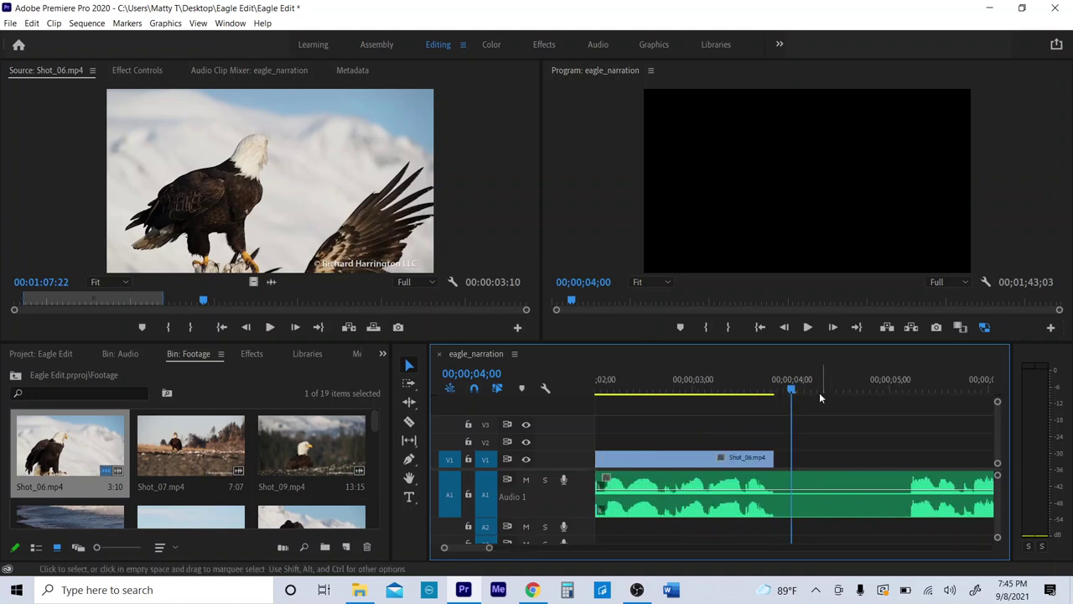
click(789, 389)
drag(789, 391, 787, 391)
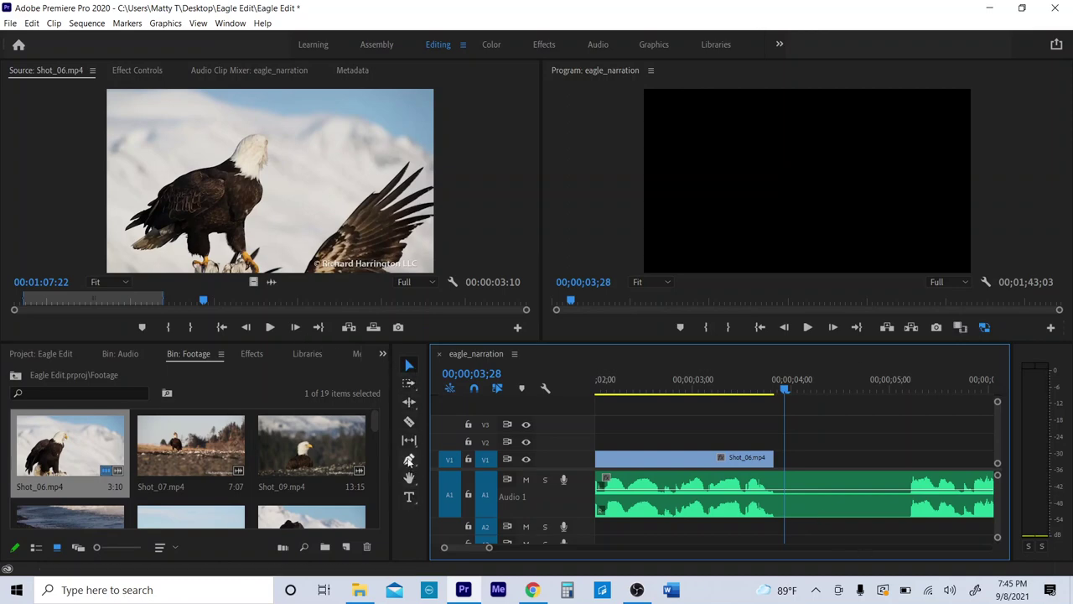
click(410, 423)
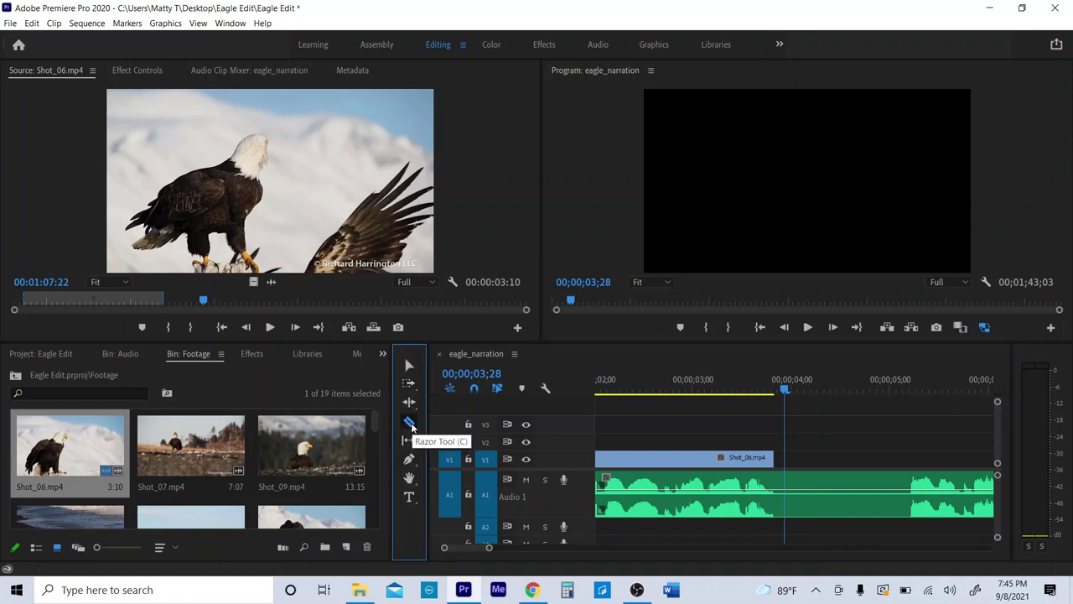
click(793, 481)
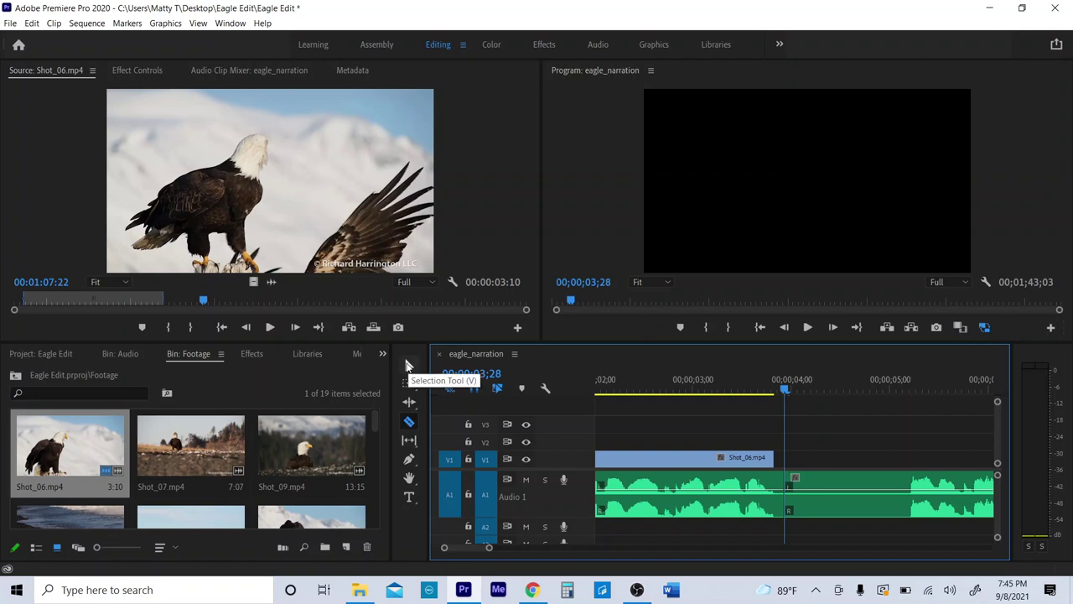
click(407, 364)
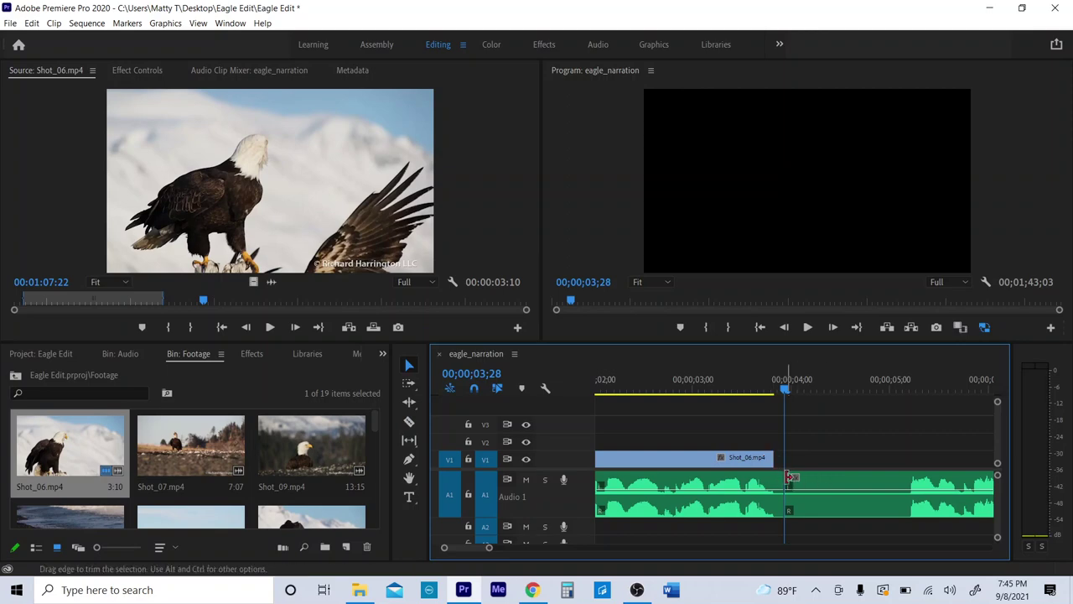
Trim the silence off the start of the second narration clip, to just before its speech resumes past 00;00;05;00
drag(786, 389, 883, 389)
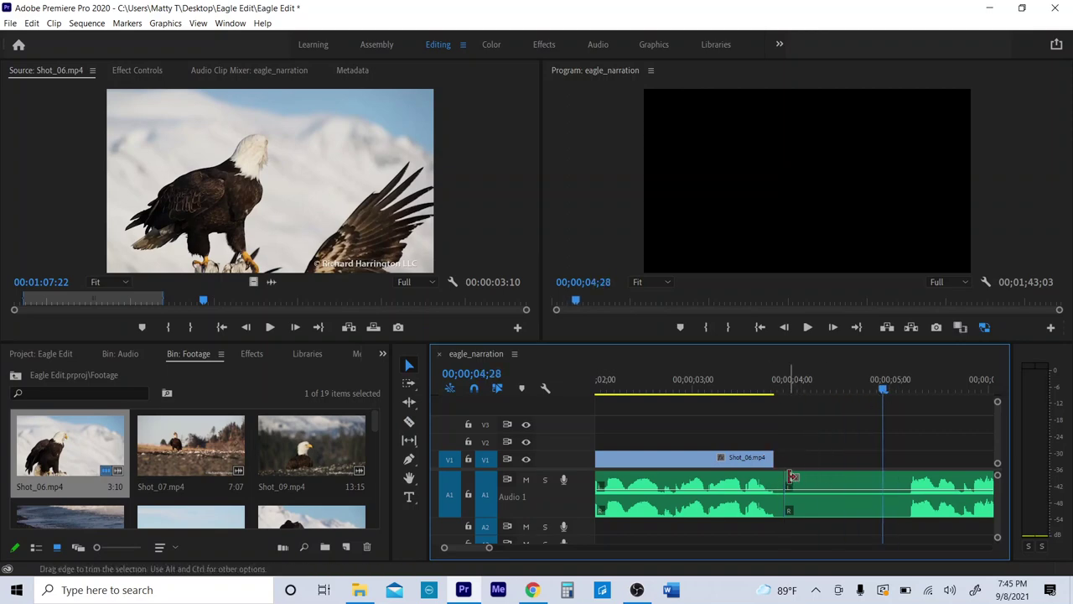
mouse_move(791, 478)
mouse_down()
mouse_move(864, 477)
mouse_move(789, 477)
mouse_up()
drag(791, 477, 904, 474)
Delete the empty gap between the two narration clips on A1
click(848, 483)
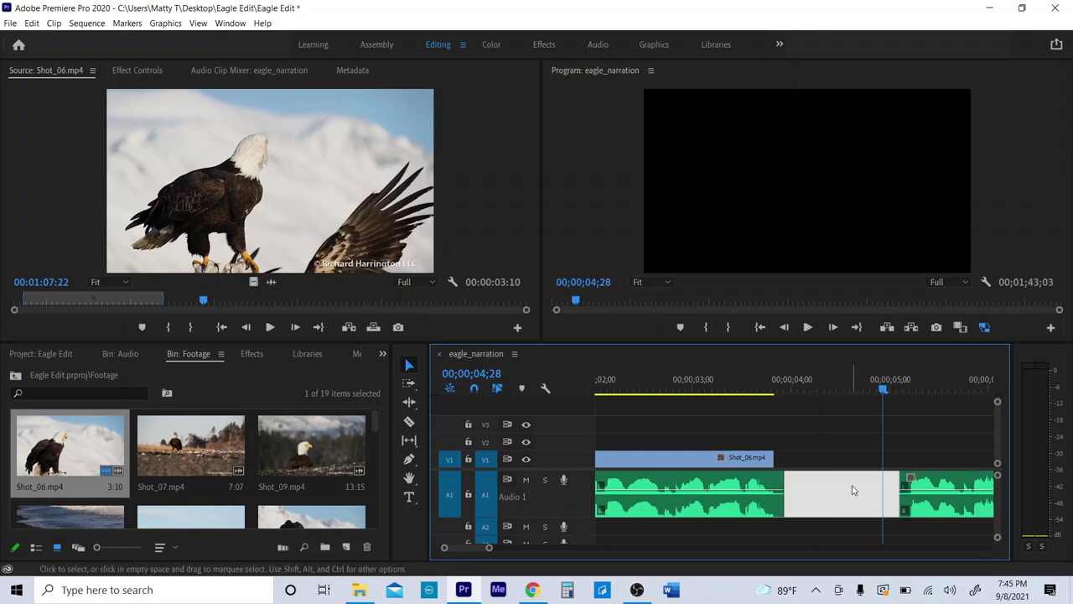
click(838, 428)
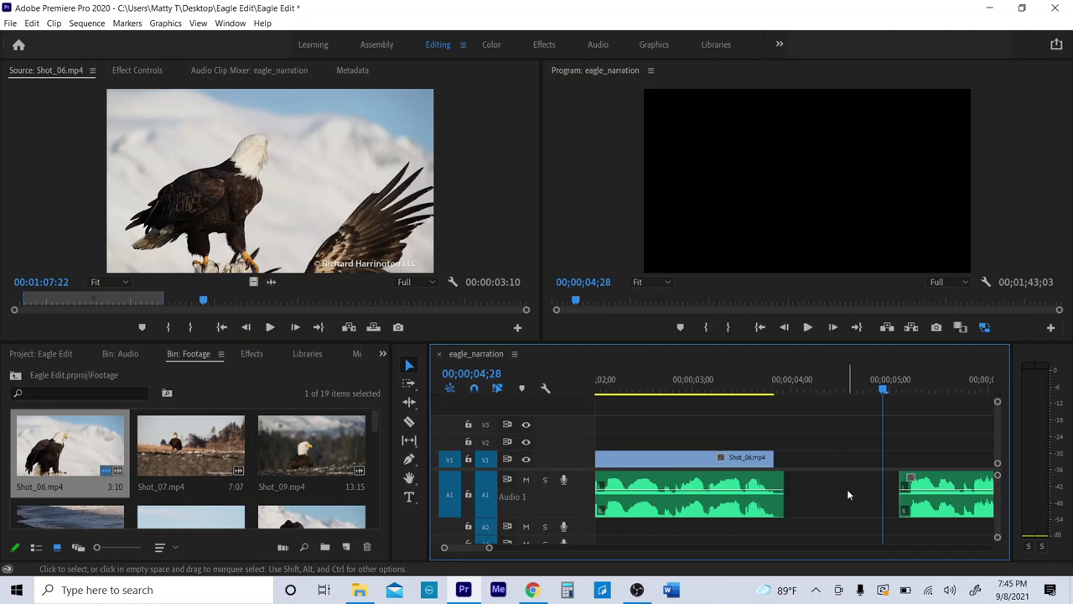
click(848, 494)
key(Delete)
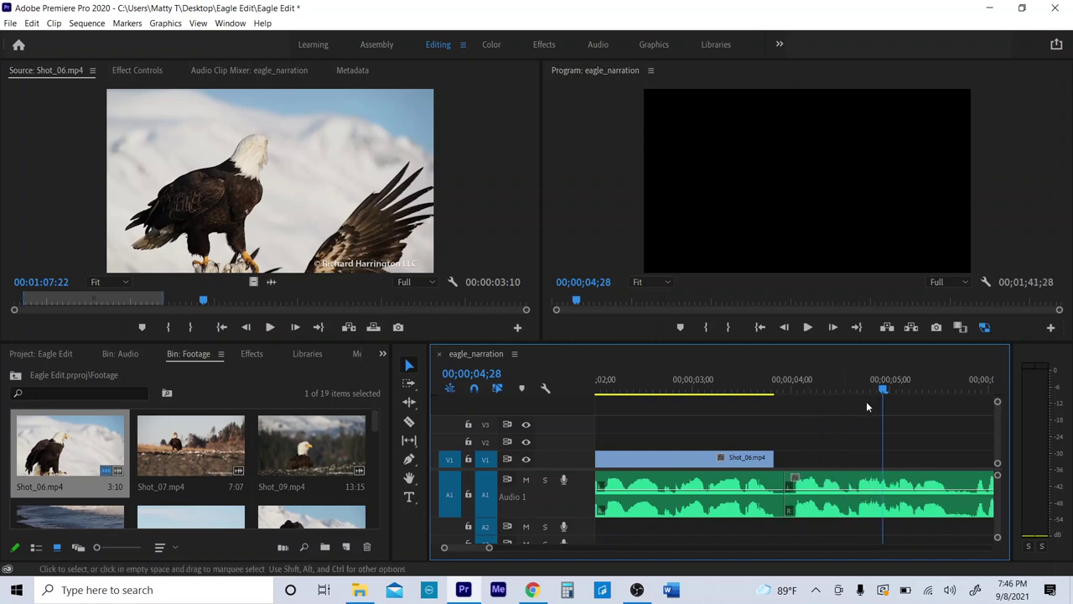
Turn off timeline snapping and move the second narration clip about one second earlier, over the end of the first
mouse_move(828, 484)
mouse_down()
mouse_move(919, 483)
mouse_move(828, 483)
mouse_up()
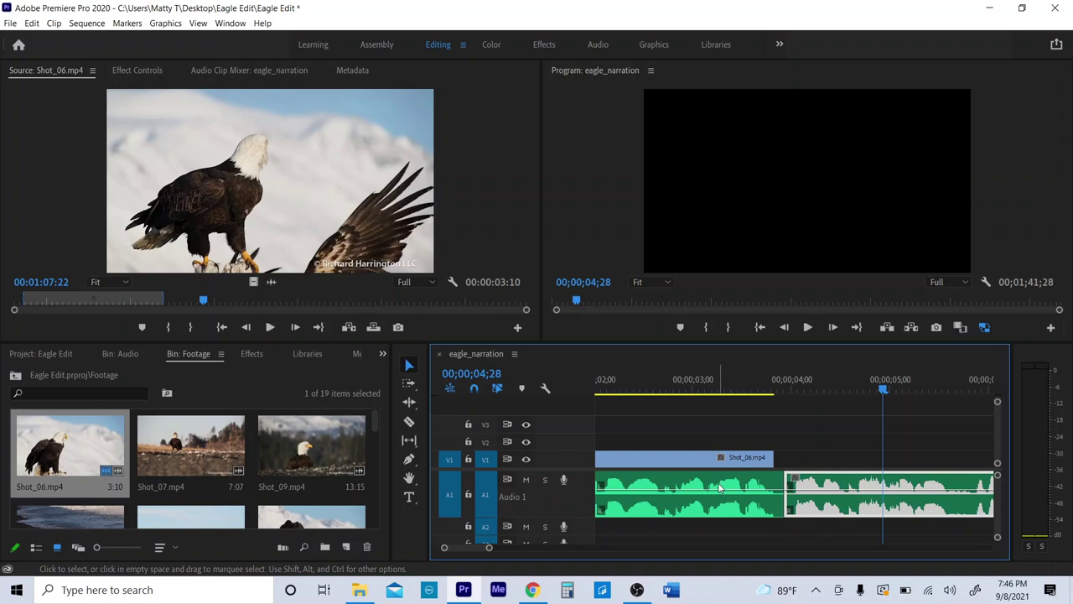
click(474, 390)
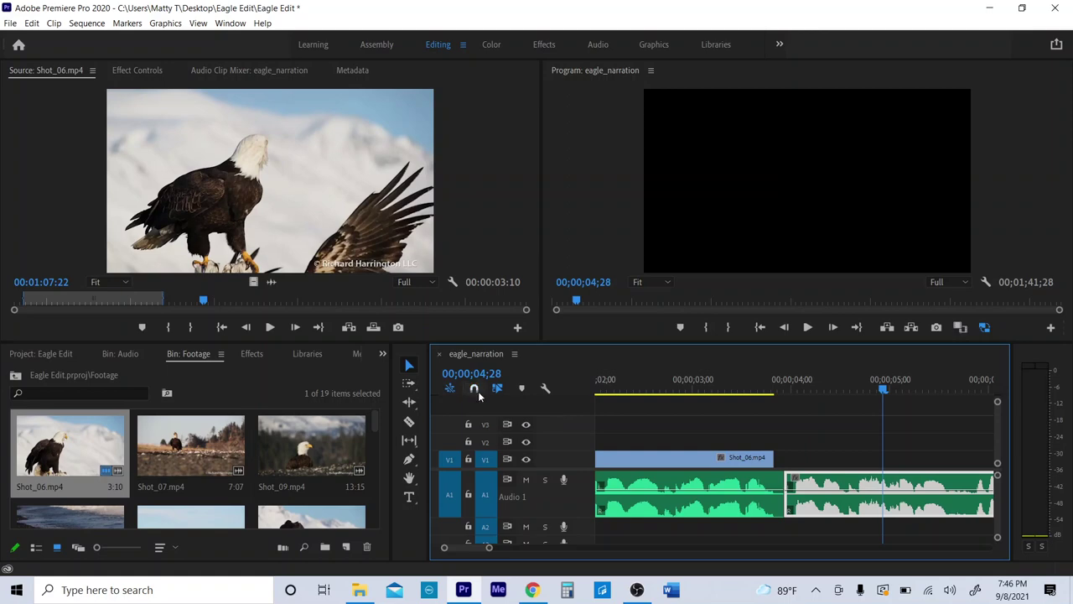
drag(849, 482, 742, 483)
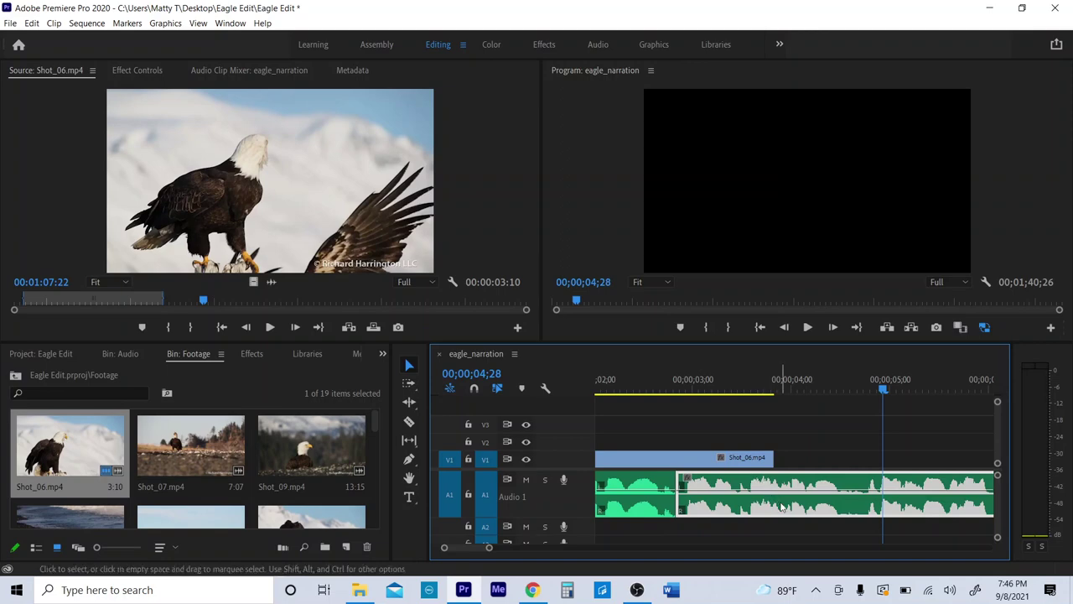
Undo the last move of the second narration clip and turn timeline snapping back on
key(ctrl+z)
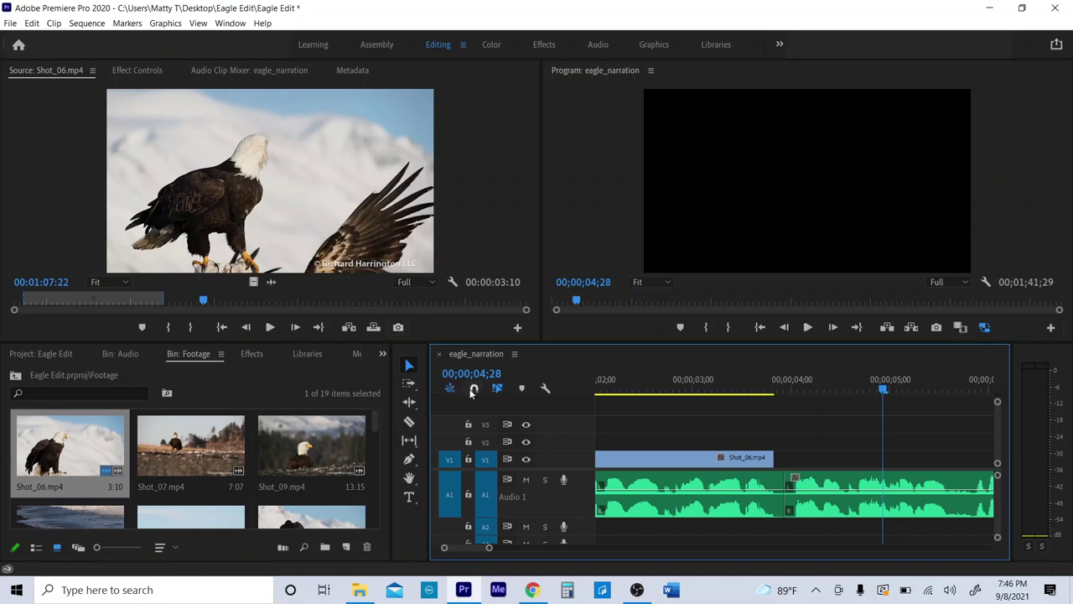
click(474, 390)
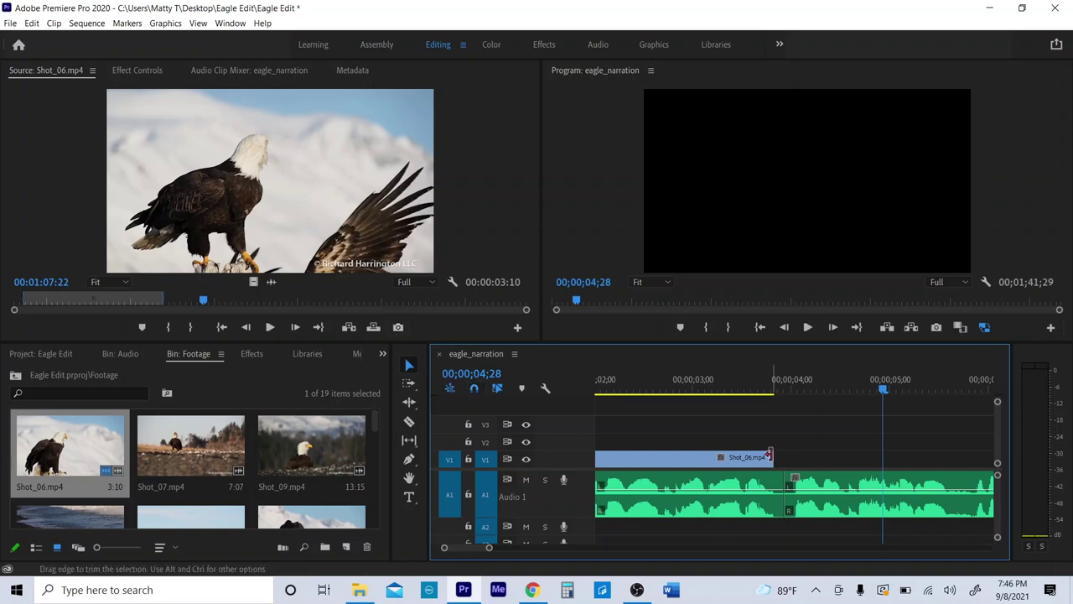
Extend the end of Shot_06.mp4 on V1 to the cut between the narration clips and play back the result
drag(771, 457, 784, 456)
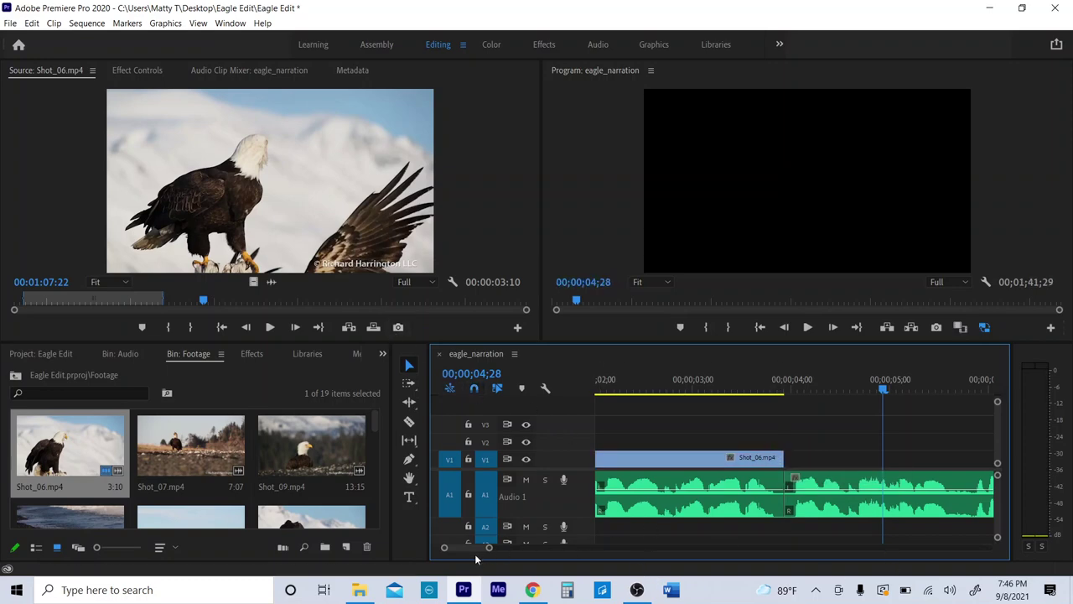
drag(489, 554, 510, 549)
click(673, 385)
key(space)
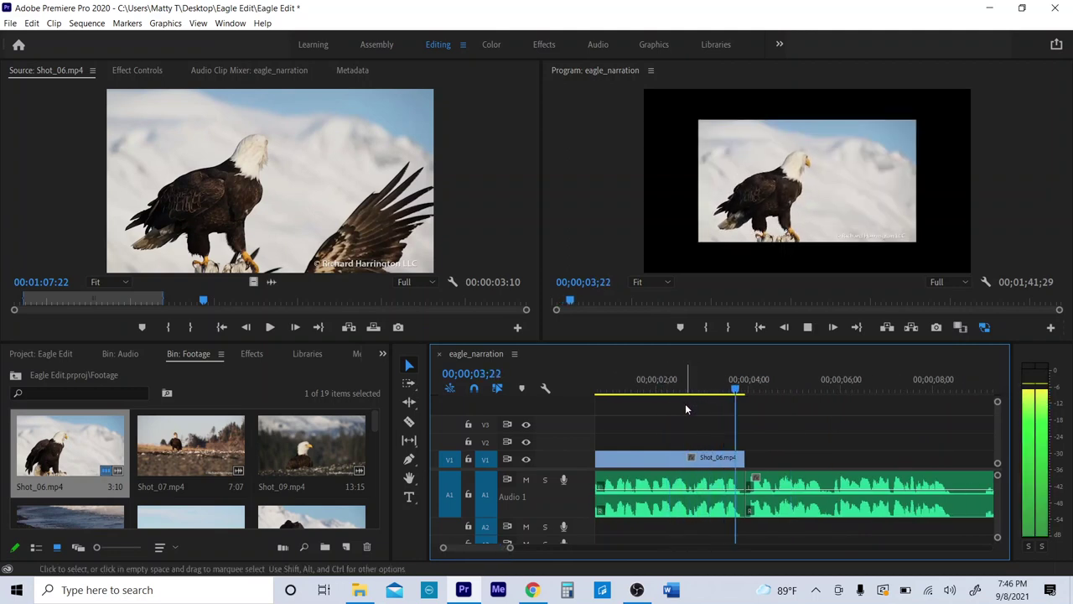
key(space)
click(640, 384)
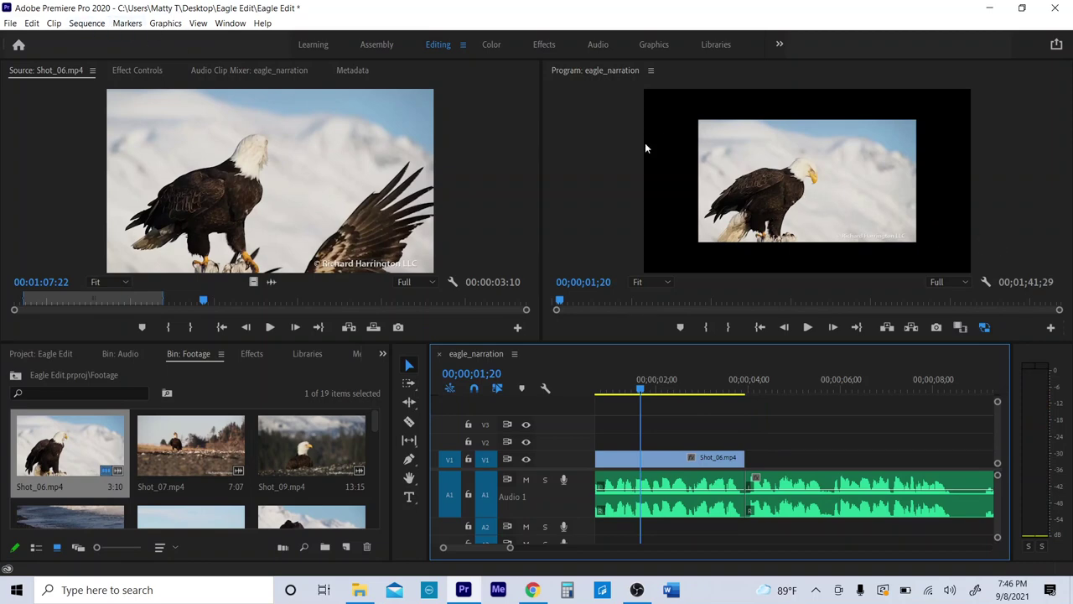
Check the frame size in the sequence settings without changing anything
click(96, 25)
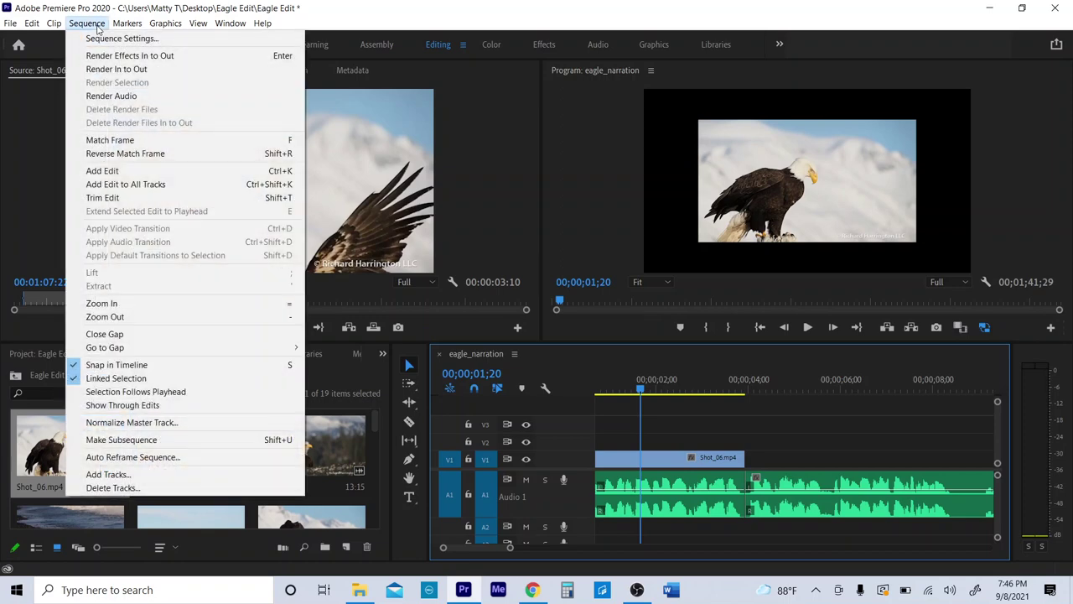
click(122, 38)
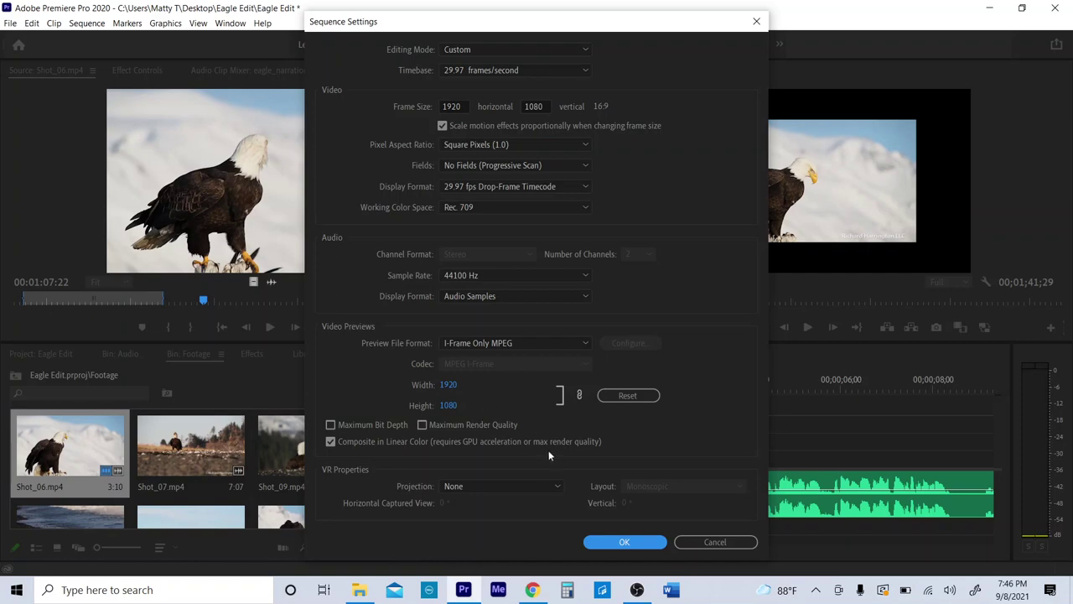
click(714, 542)
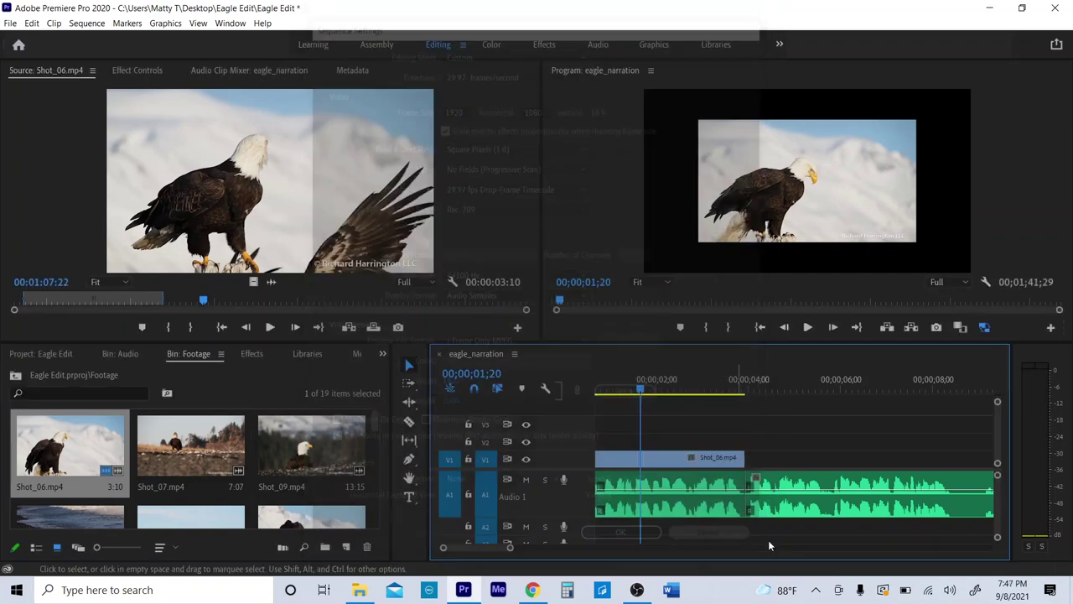
Scale Shot_06.mp4 on V1 to the frame size and scrub through it to 00;00;03;10
click(718, 458)
right_click(719, 457)
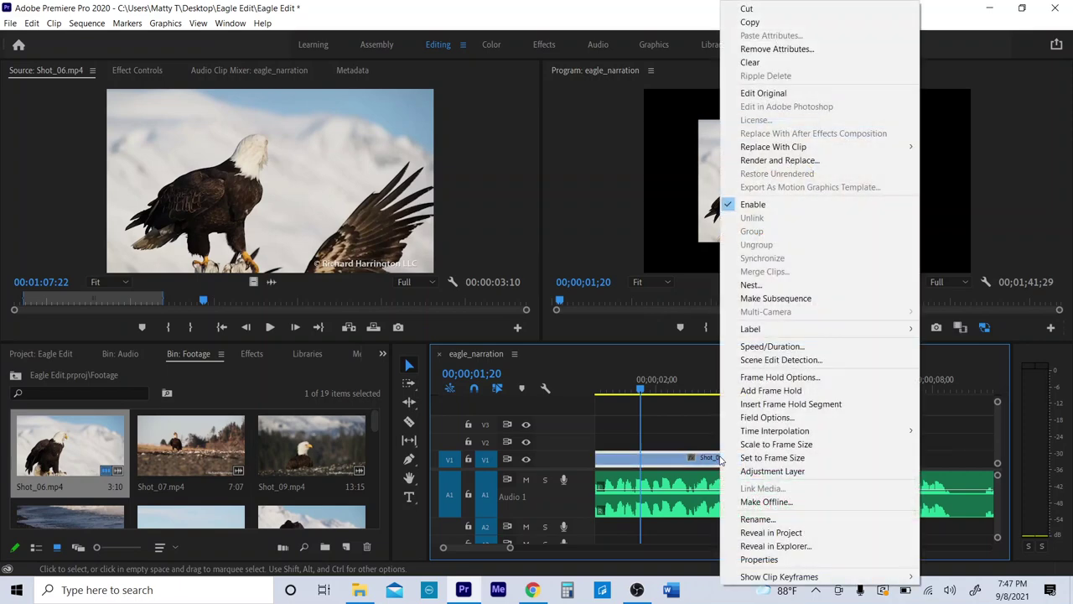
click(784, 445)
drag(641, 392, 750, 402)
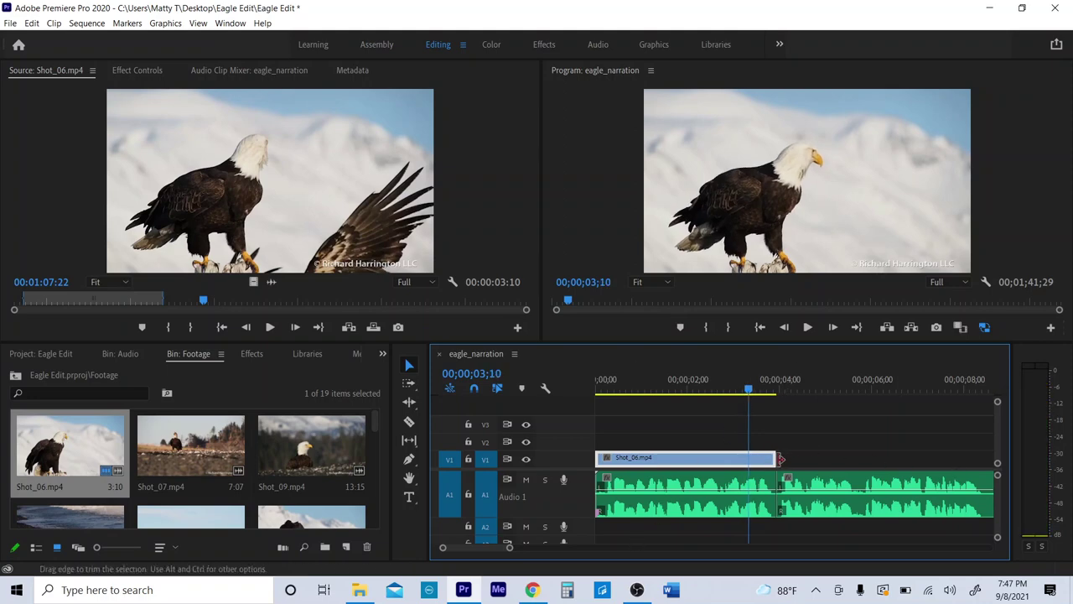
Delete the Shot_06.mp4 clip from V1
click(725, 459)
key(Delete)
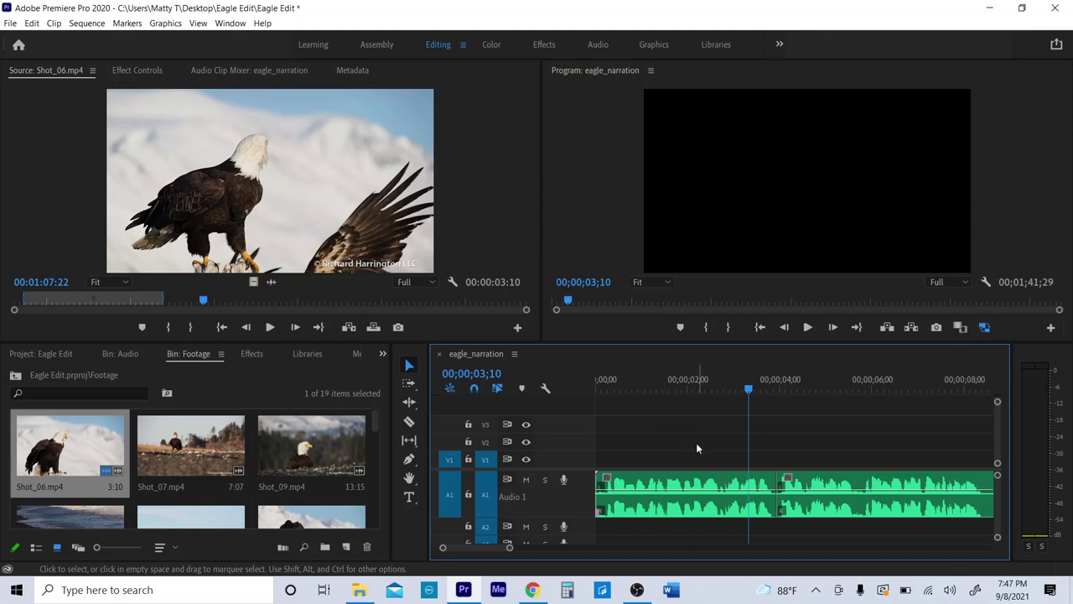
Maximize the timeline, fit the whole narration in view and select both narration clips
key(grave)
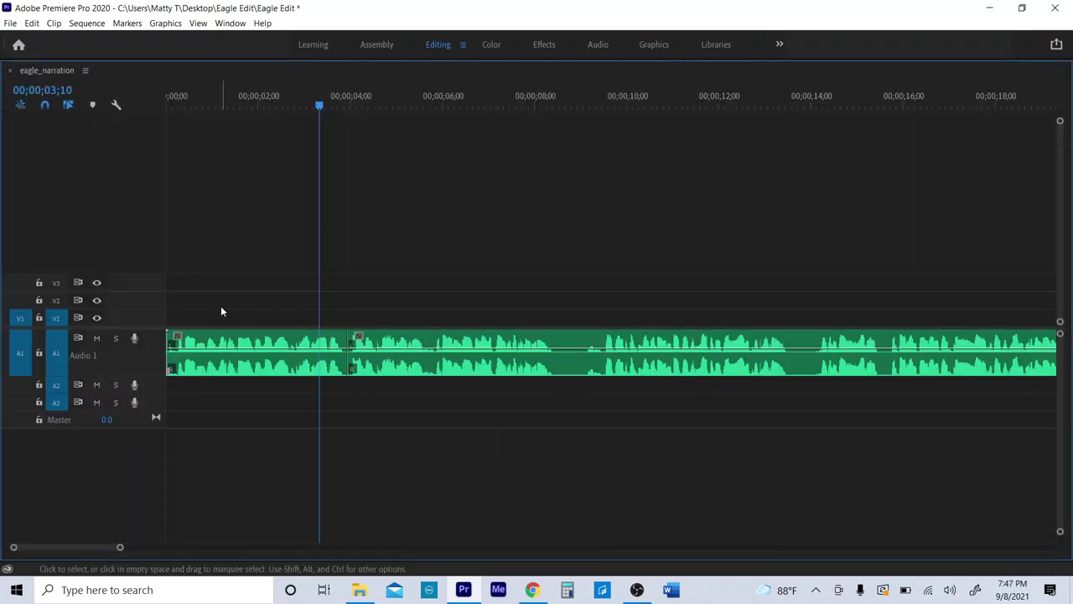
key(minus)
key(minus)
key(minus)
key(minus)
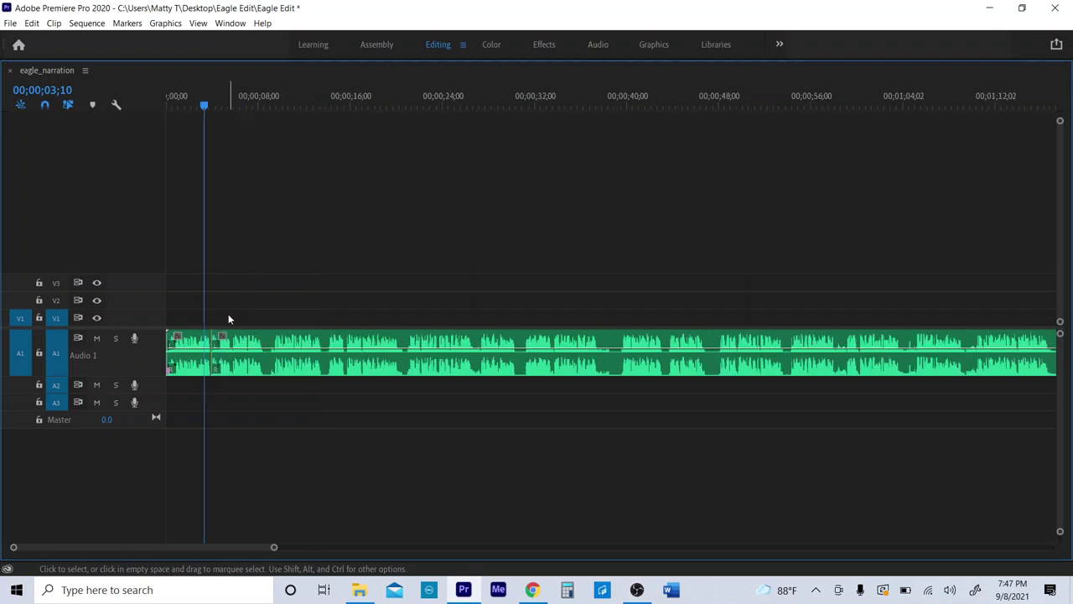
key(equal)
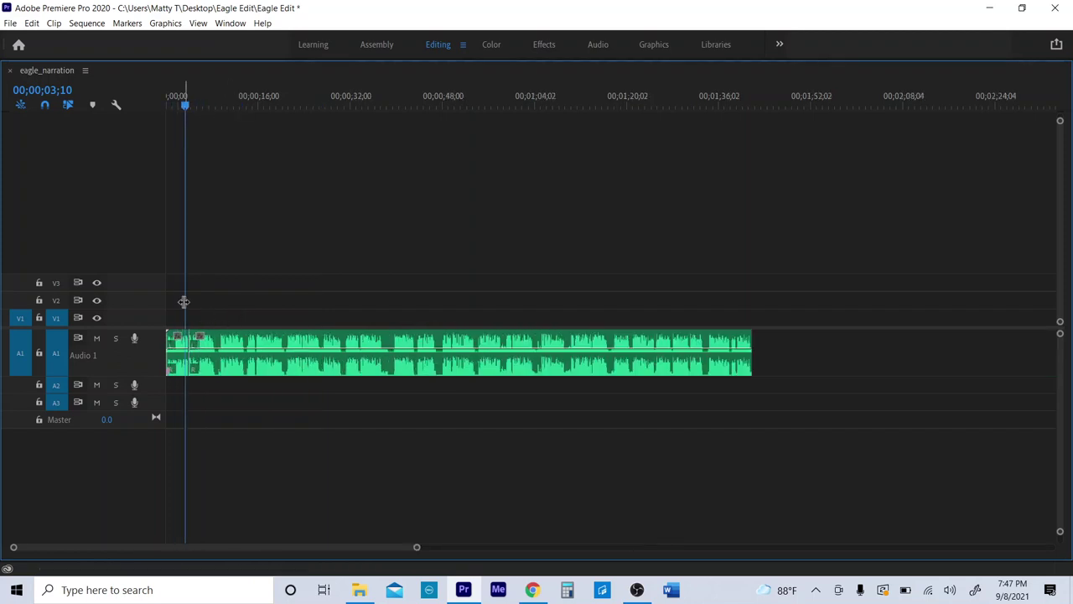
drag(172, 302, 849, 385)
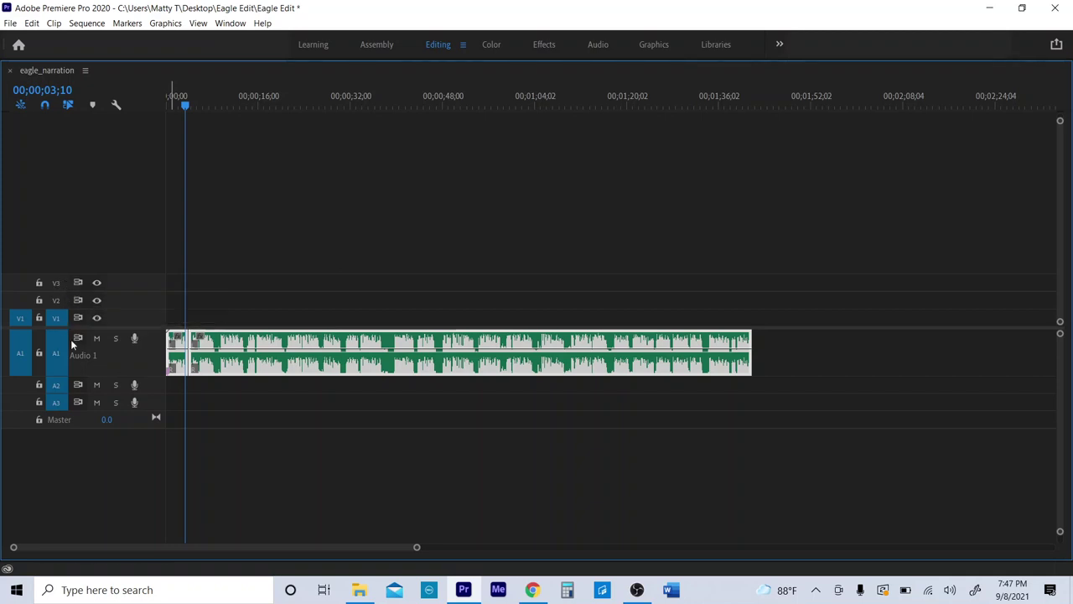
click(8, 23)
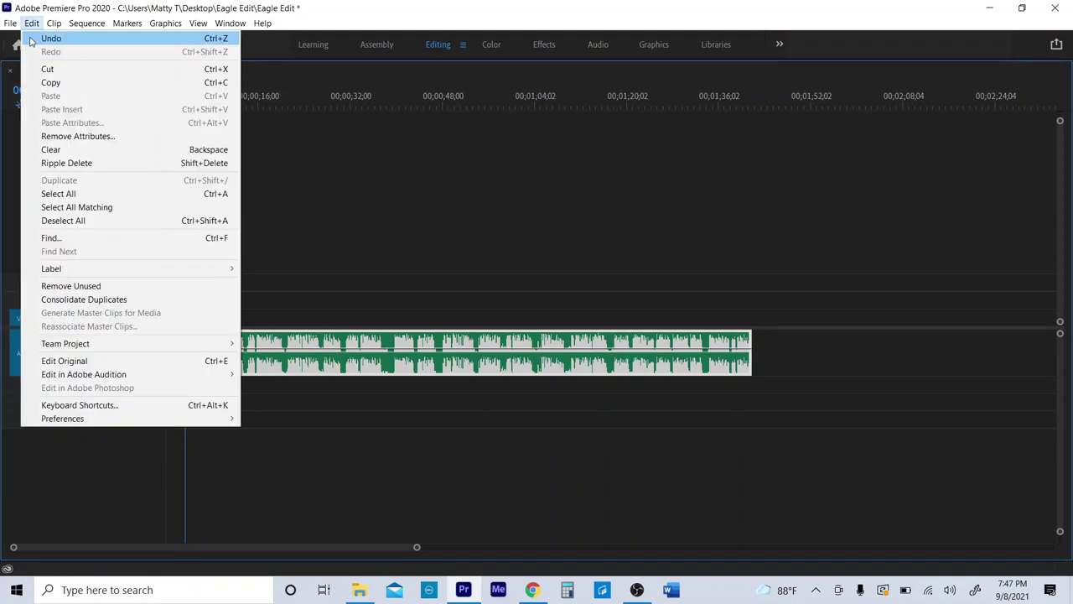
mouse_move(19, 40)
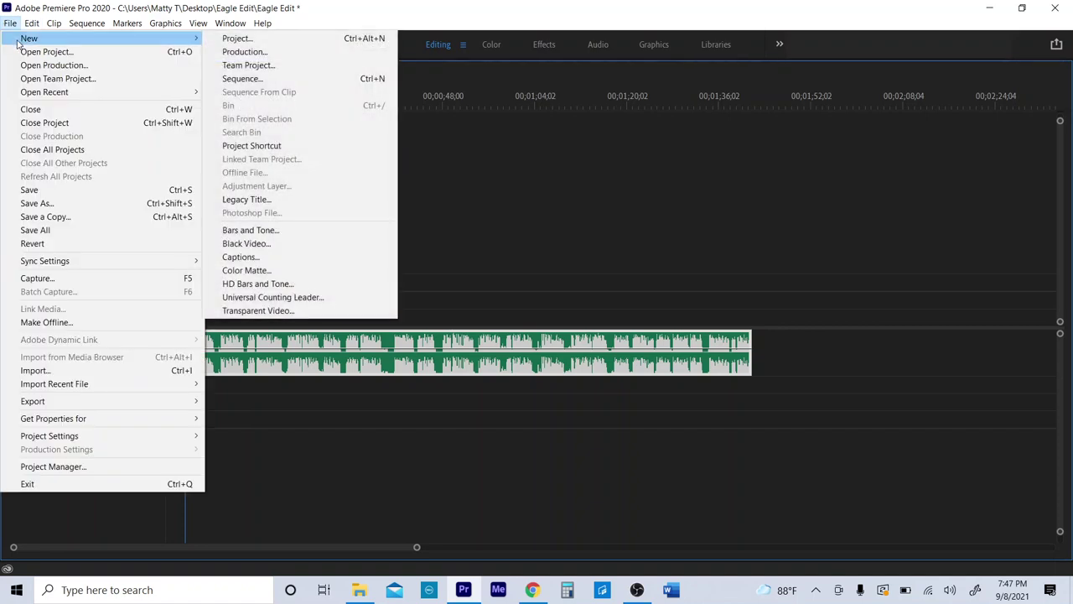
mouse_move(88, 24)
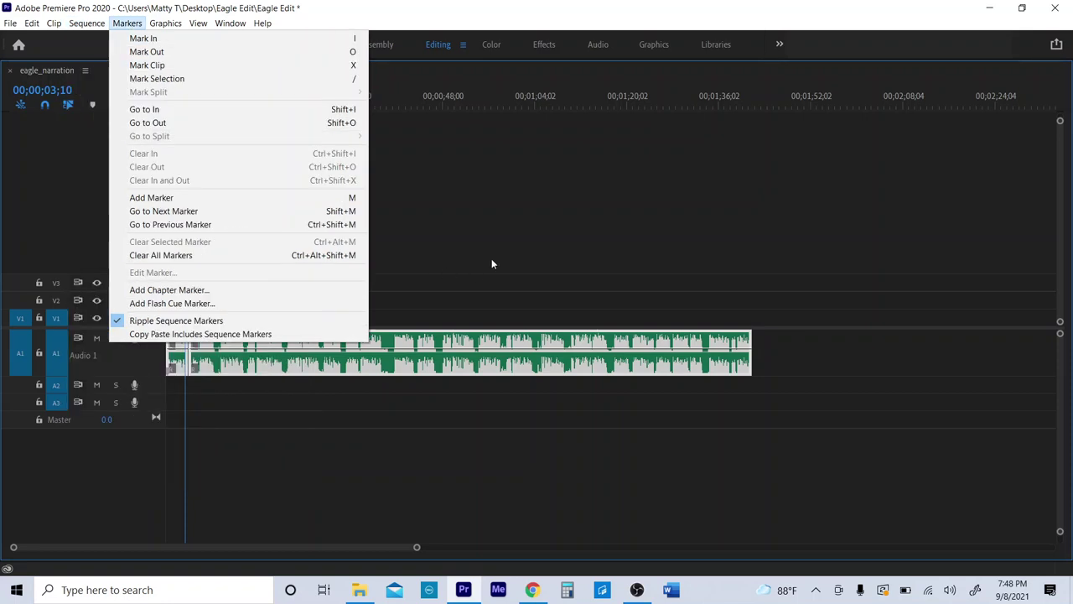
click(487, 267)
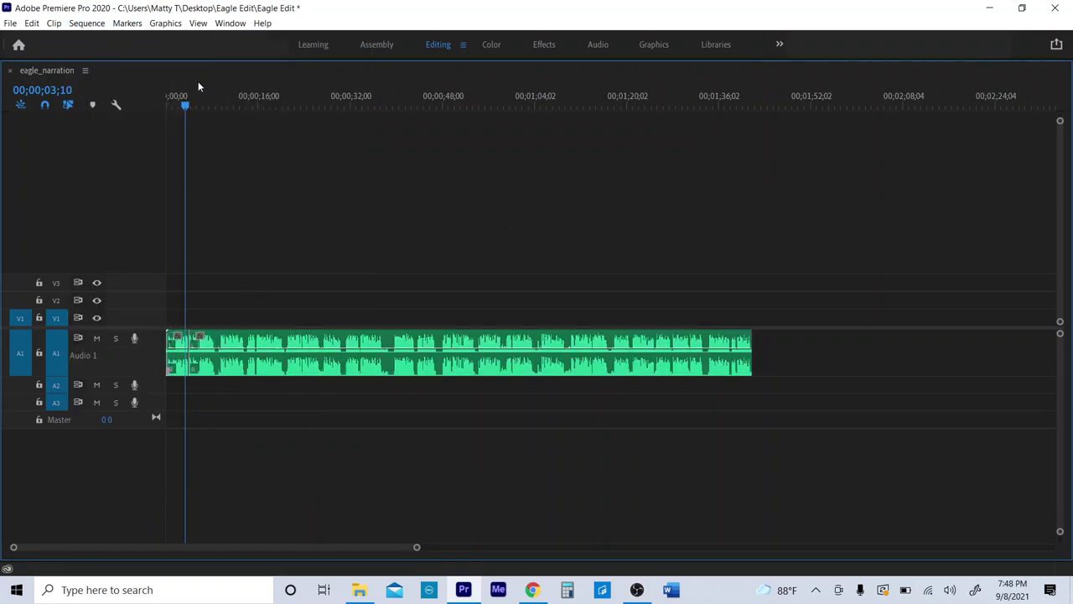
Return the playhead to 00;00;00;00 and move both narration clips from A1 down to a new track A5
drag(184, 105, 156, 106)
drag(177, 307, 918, 378)
drag(409, 366, 417, 406)
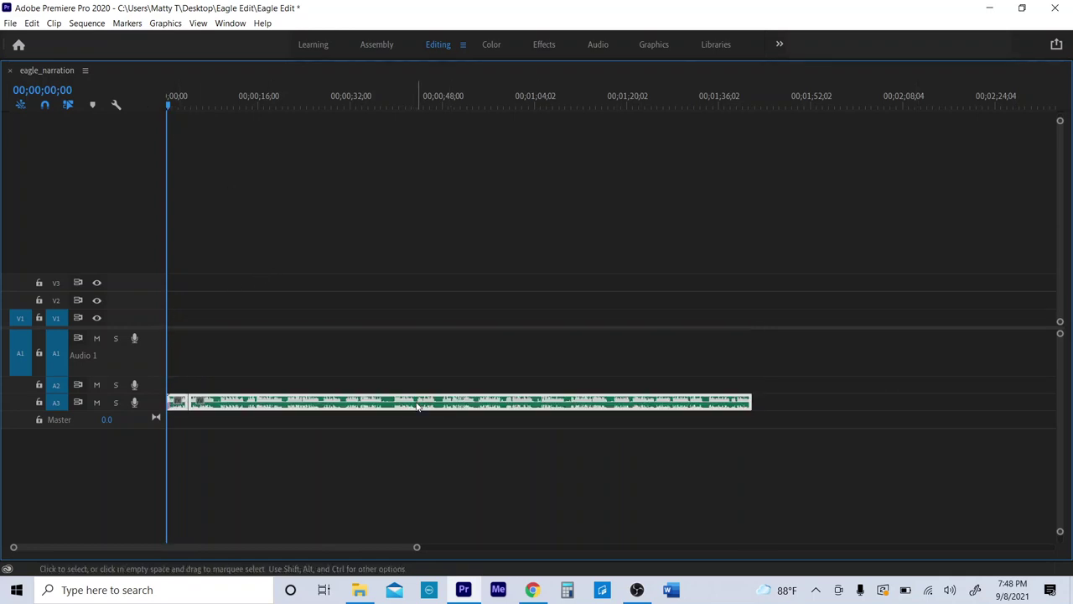
drag(254, 411, 259, 446)
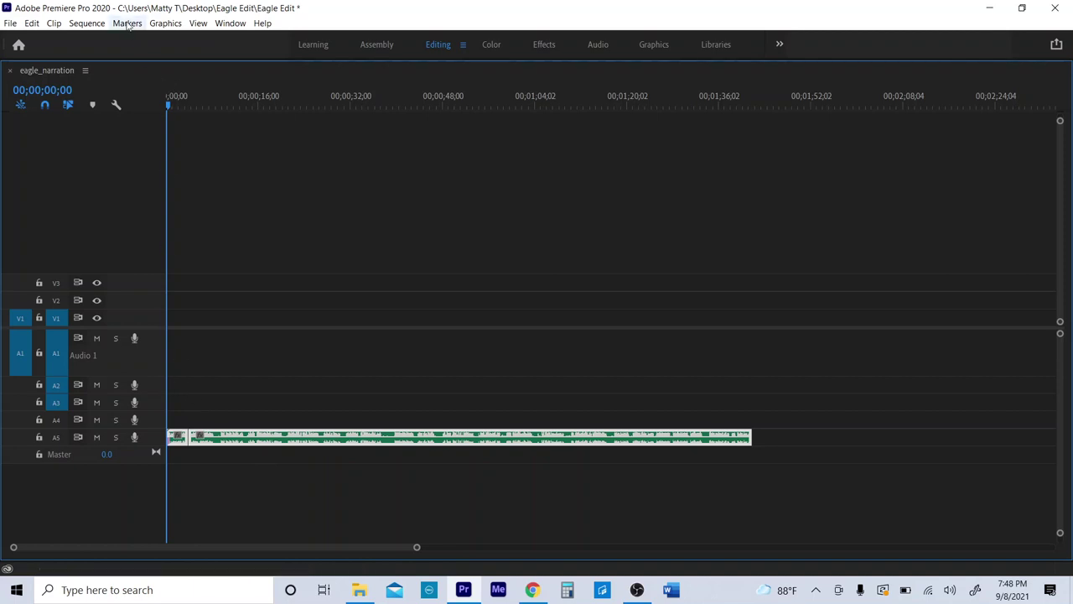
Review the options for adding video and audio tracks to the sequence, then cancel
click(89, 23)
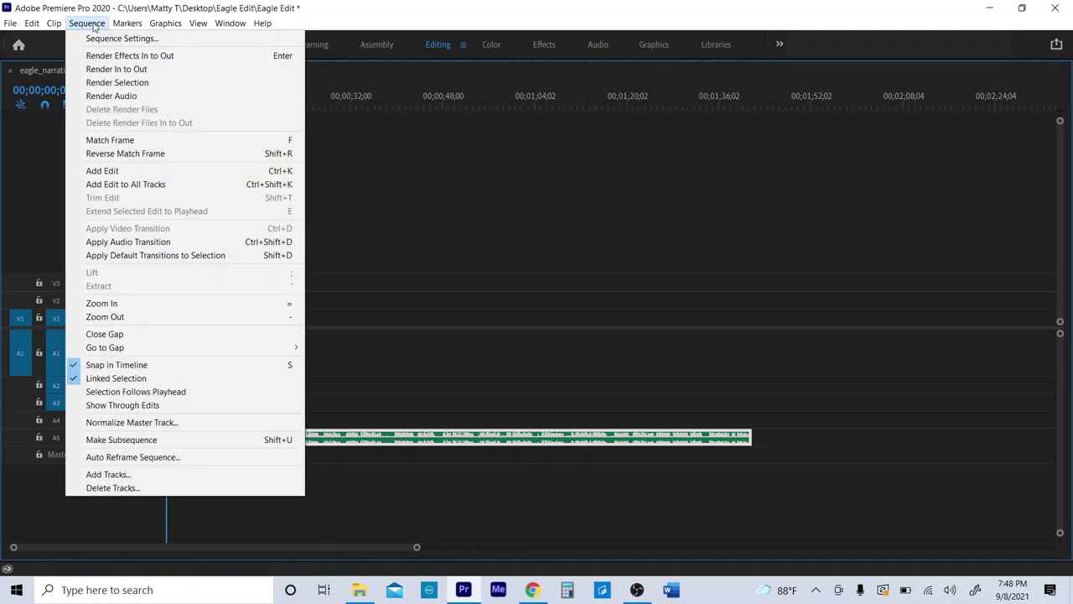
click(149, 475)
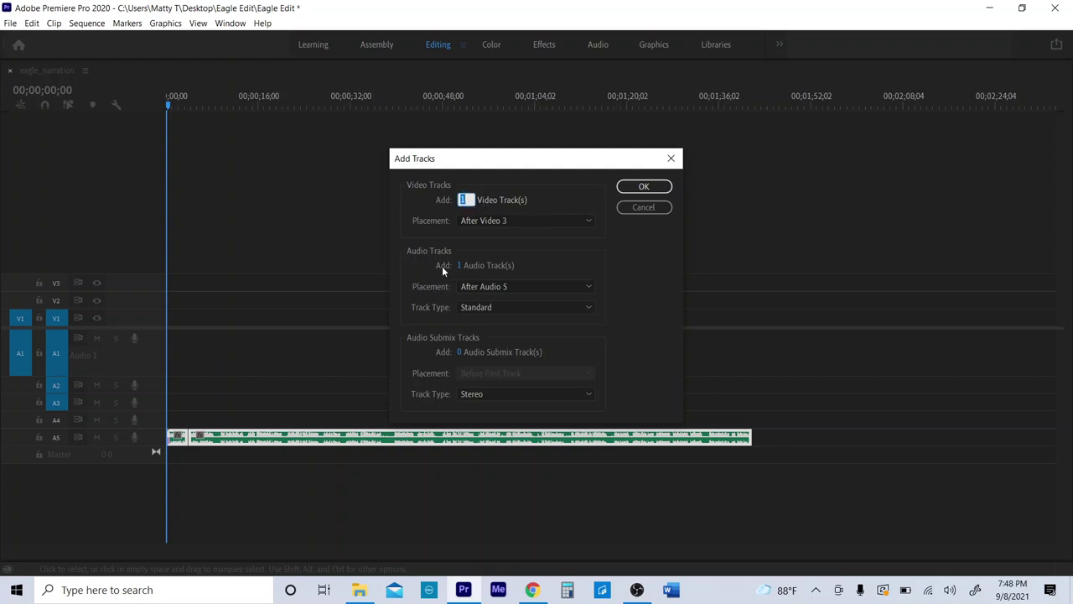
click(651, 207)
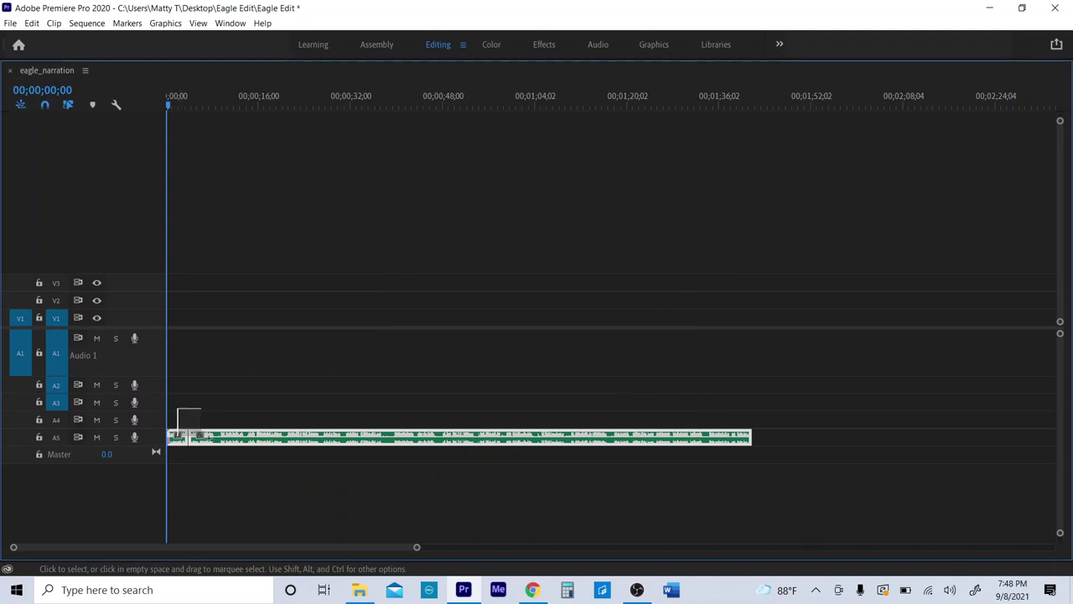
Move both narration clips up to A3, reduce the height of track A1 and restore the normal panel layout
drag(269, 447, 278, 387)
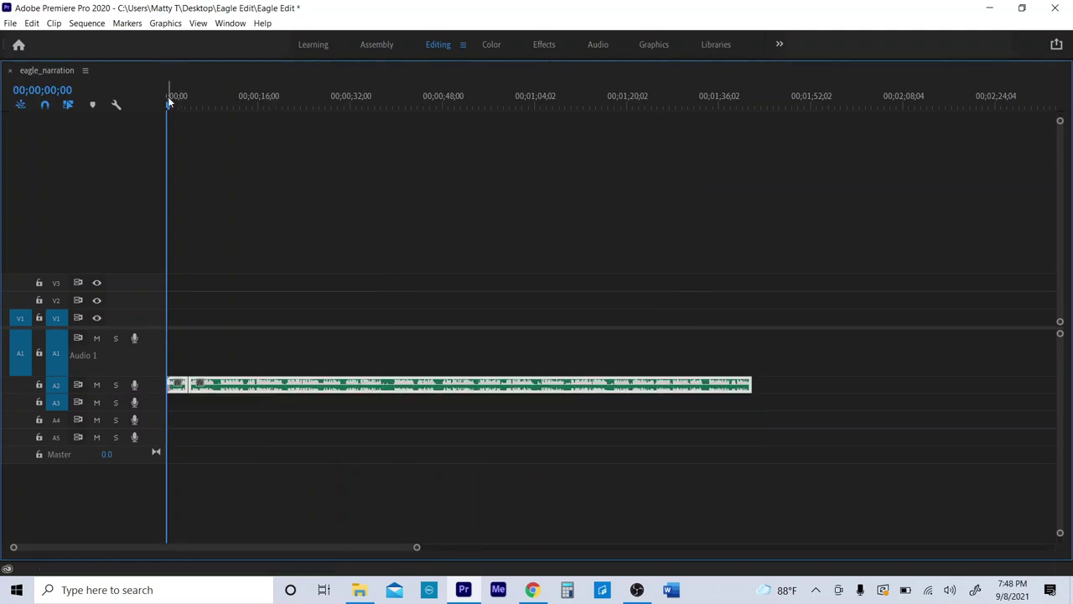
drag(179, 346, 277, 410)
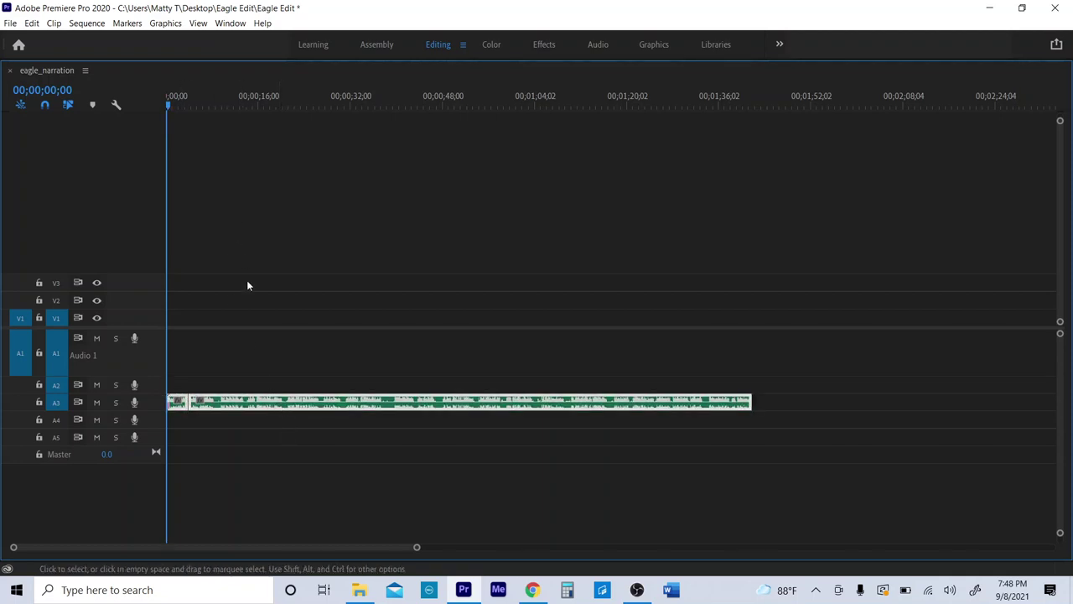
drag(153, 375, 153, 361)
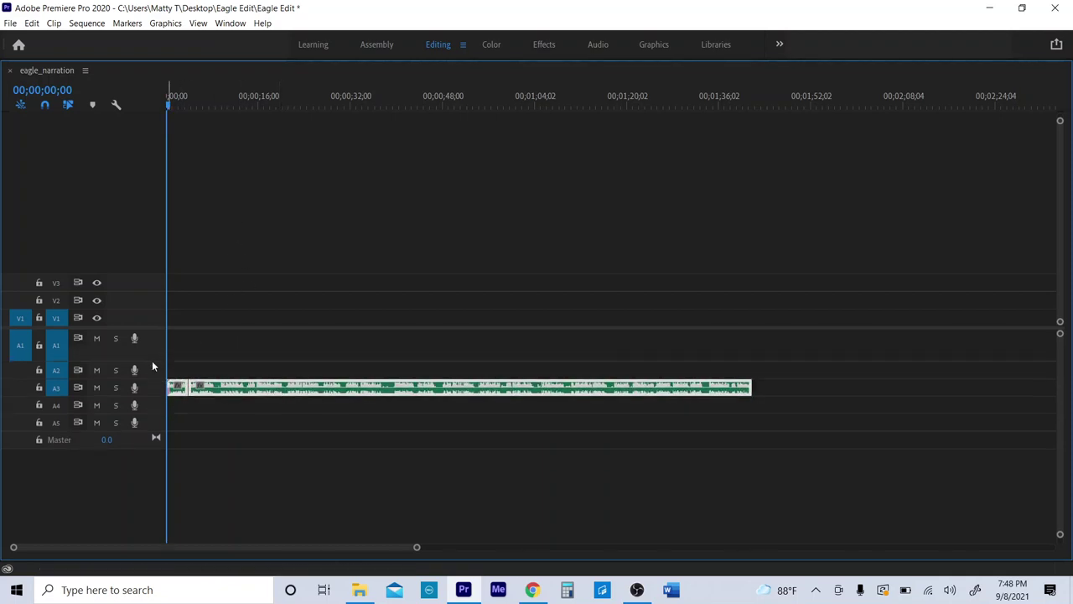
key(grave)
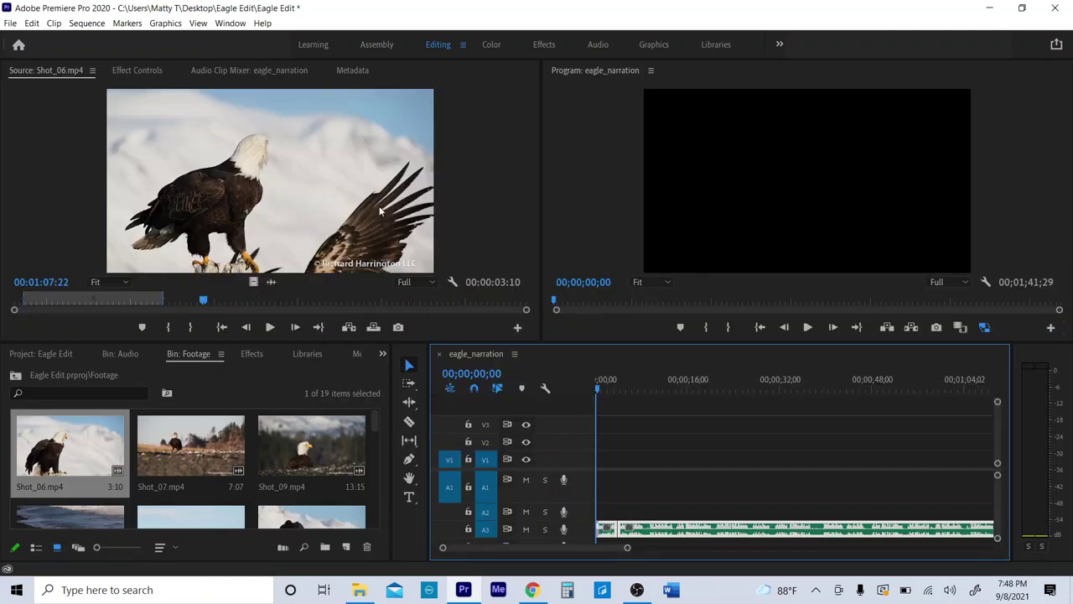
Play the marked section of Shot_06.mp4 in the Source Monitor
click(80, 301)
key(space)
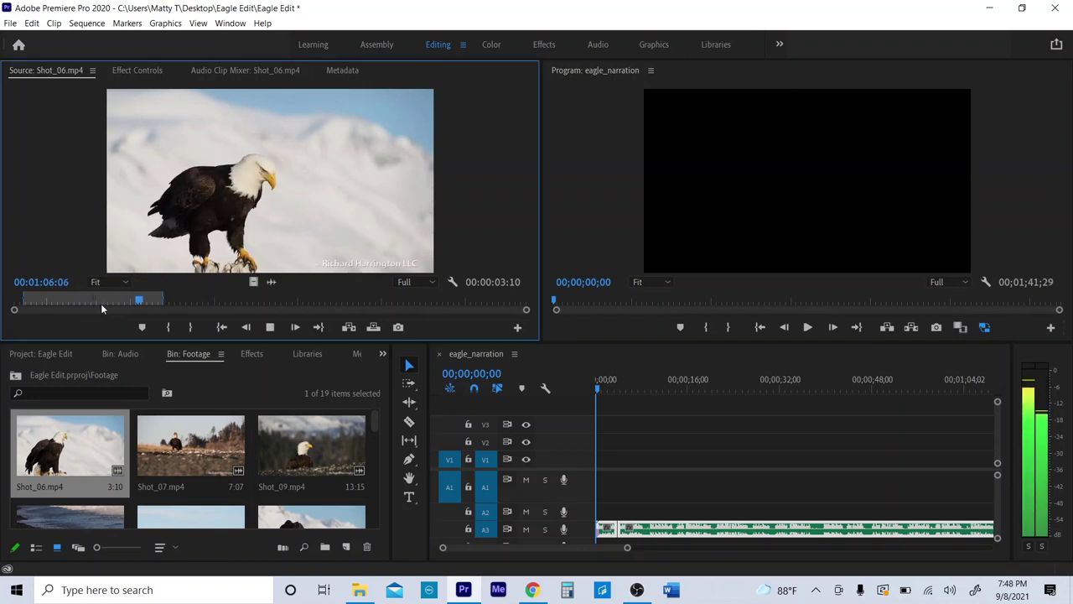
key(space)
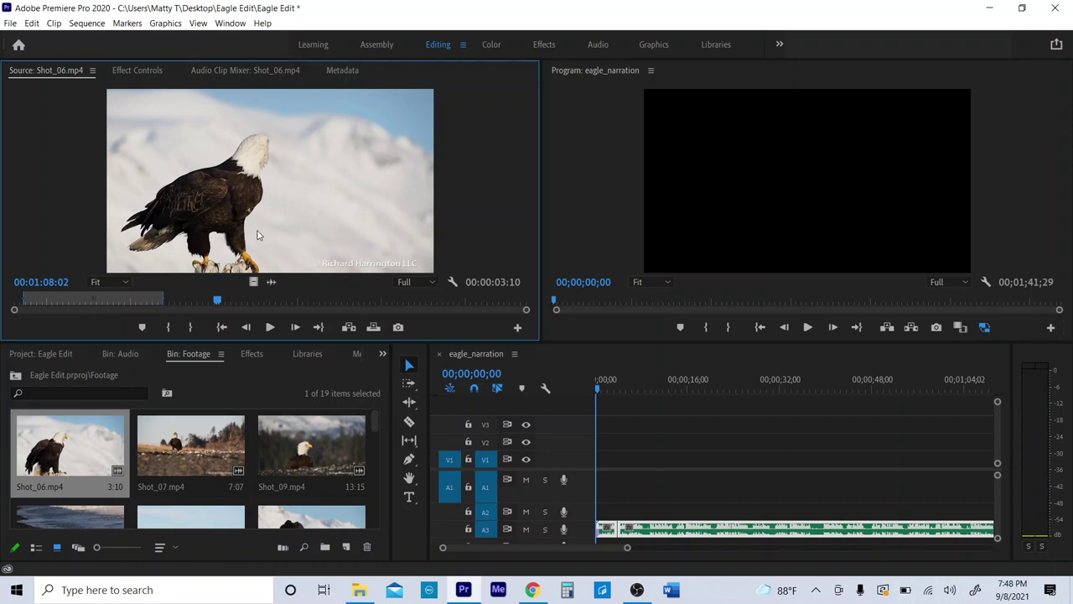
Place the marked Shot_06.mp4 section with its audio on V1 and A1, starting at 00;00;00;00
drag(277, 185, 612, 494)
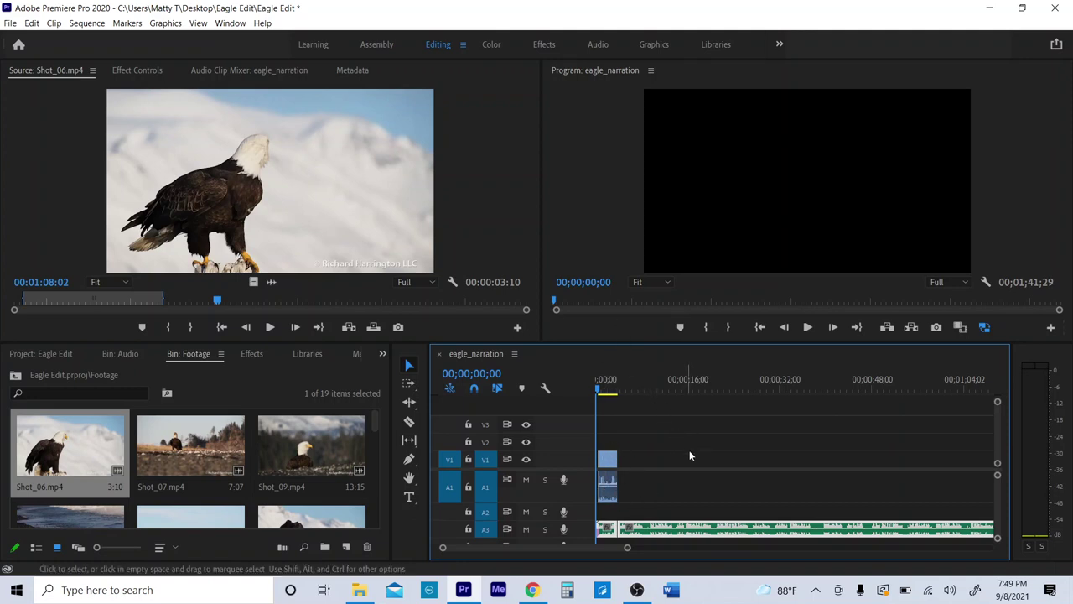
key(equal)
key(equal)
key(equal)
key(equal)
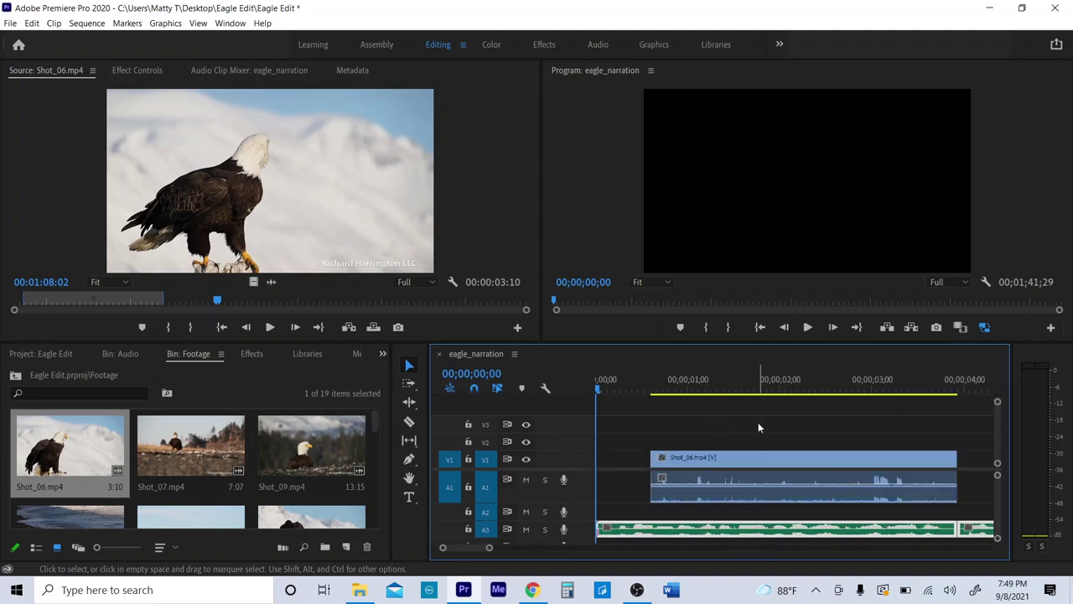
drag(758, 422, 730, 495)
drag(767, 460, 712, 459)
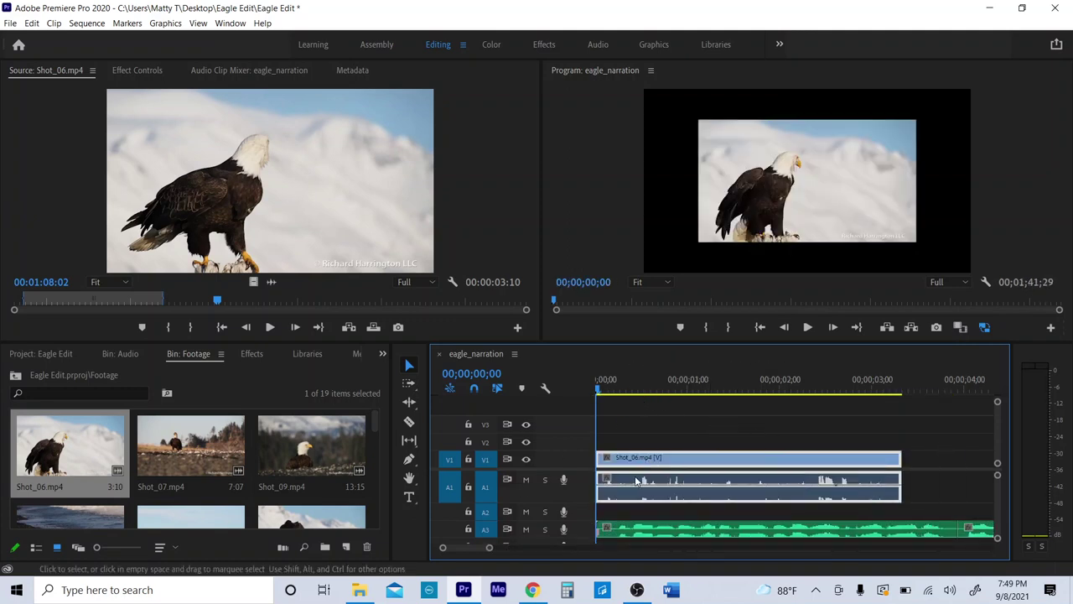
Play the sequence opening to hear the shot's audio with the narration, then maximize the timeline with the playhead at 00;00;00;04
key(space)
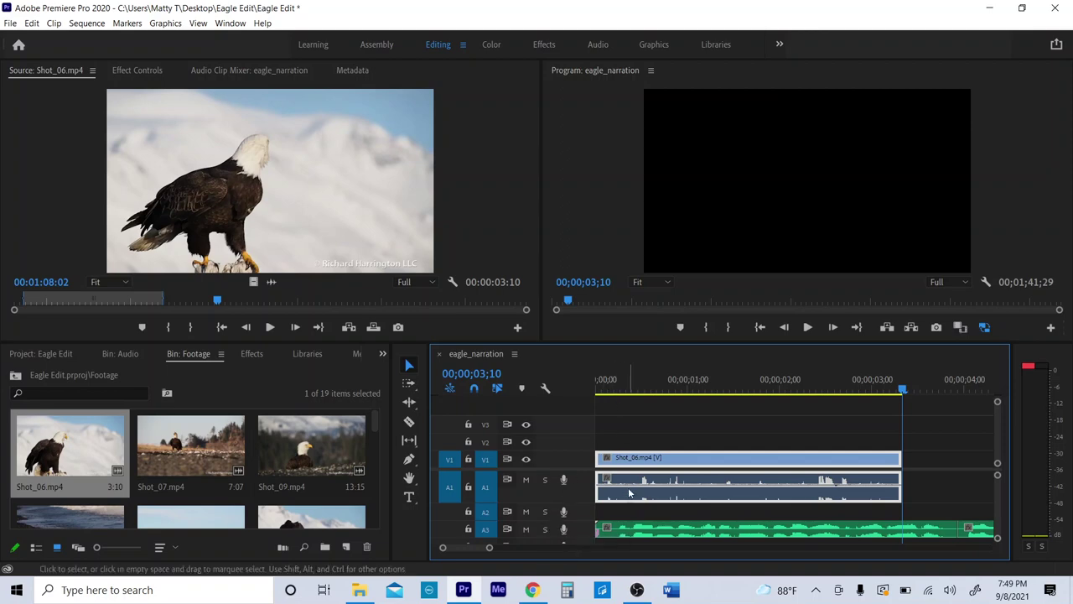
drag(632, 386, 609, 388)
key(grave)
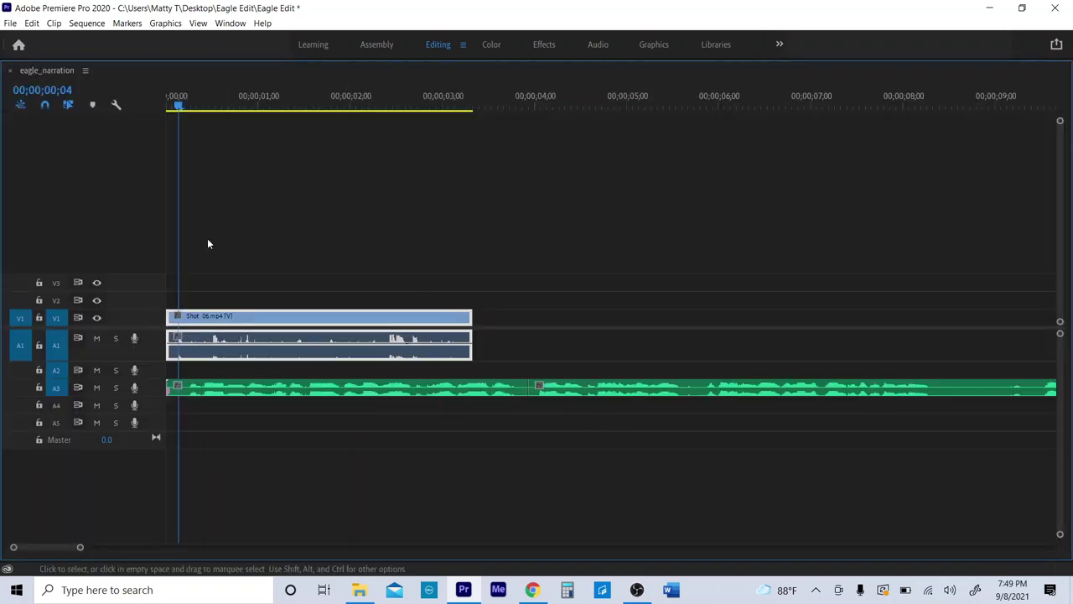
key(grave)
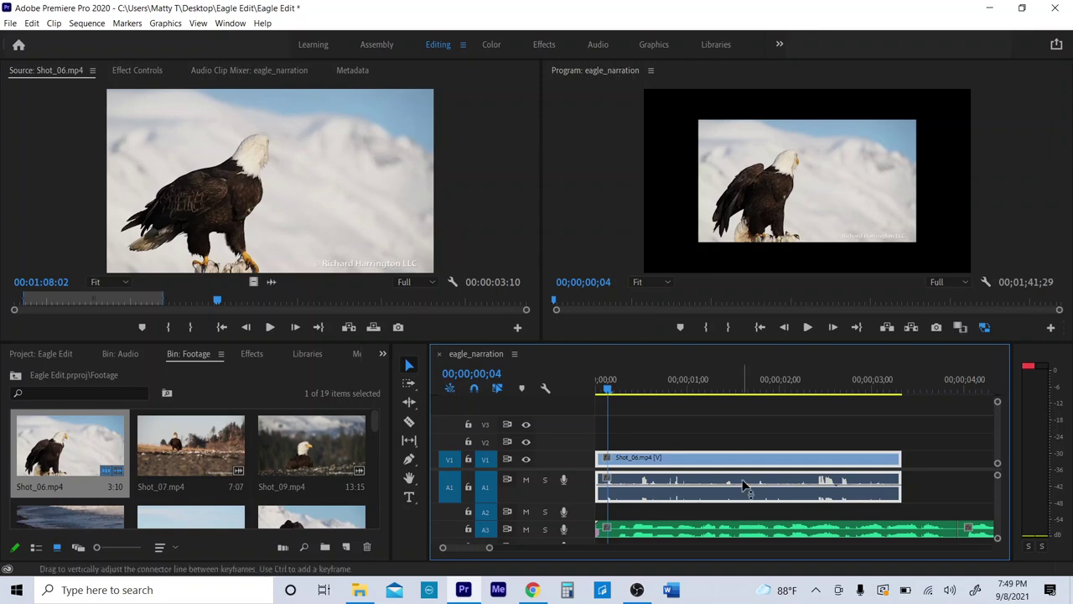
key(grave)
key(grave)
click(607, 188)
key(grave)
key(grave)
click(646, 369)
key(grave)
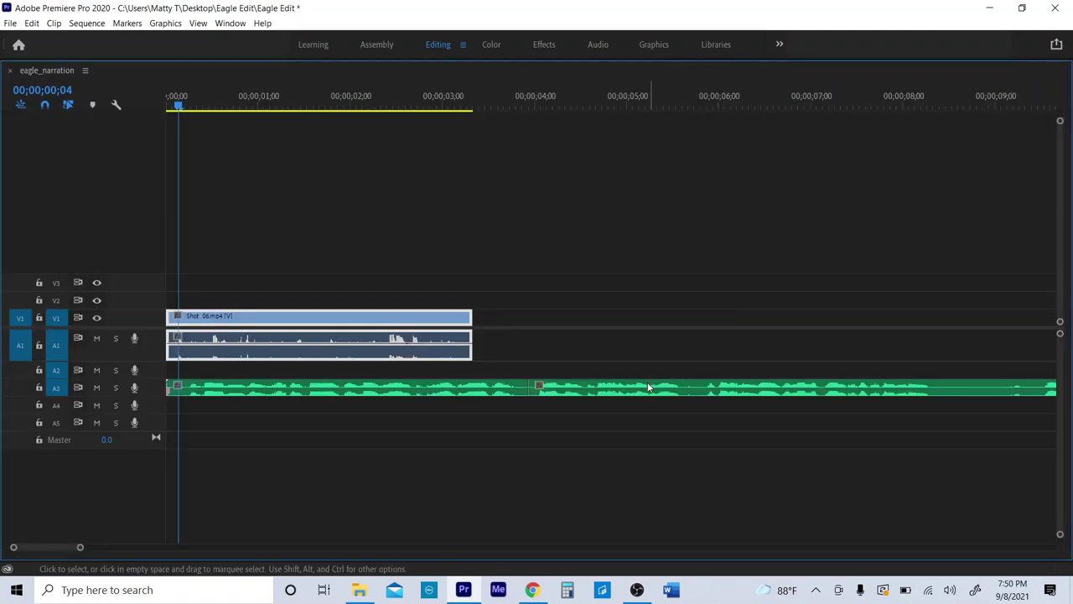
Increase the heights of tracks A3 and A1 so their waveforms show in more detail
key(equal)
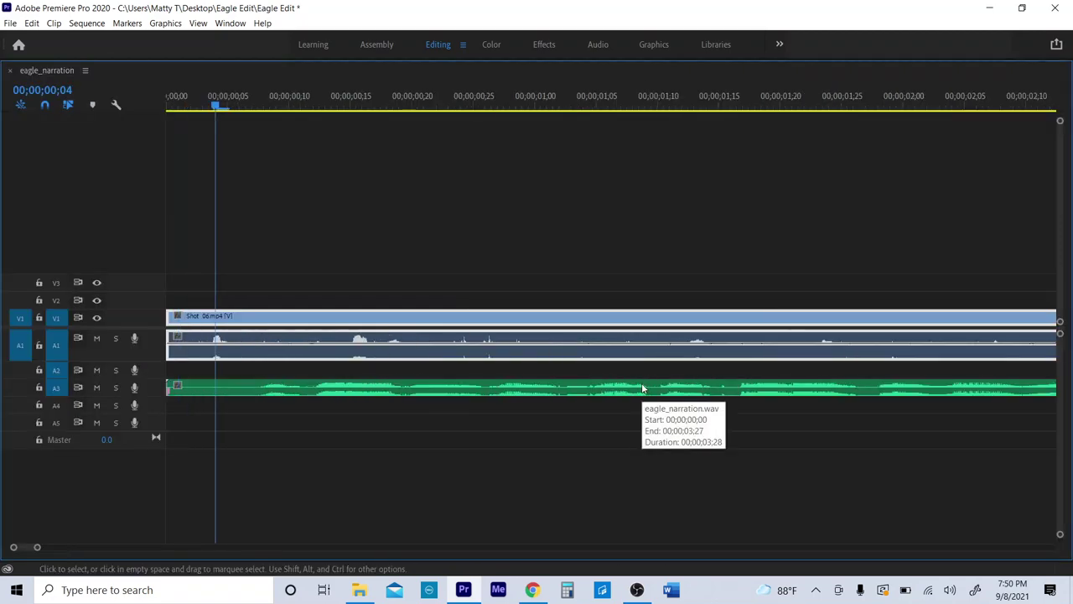
drag(148, 396, 156, 439)
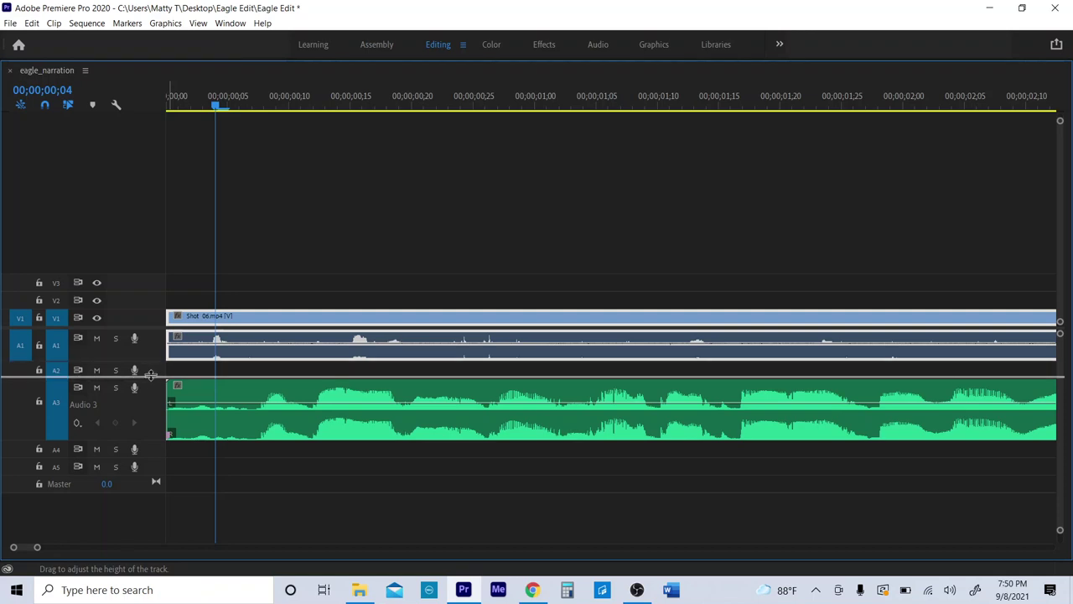
drag(151, 375, 151, 391)
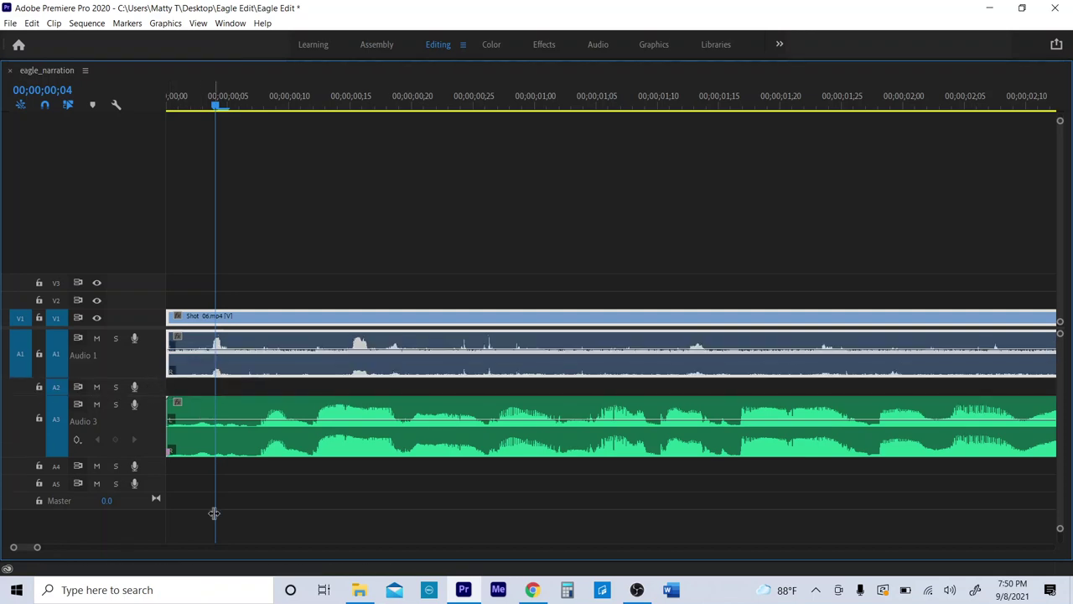
Lower the overall volume of the Shot_06.mp4 audio on A1 across the whole clip
click(511, 268)
click(352, 356)
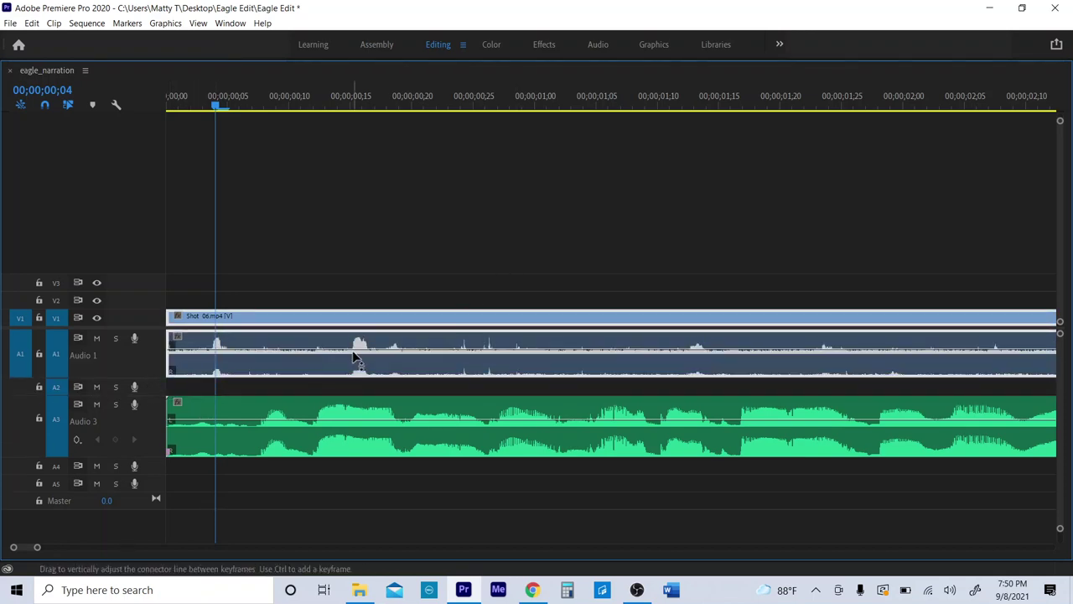
click(382, 248)
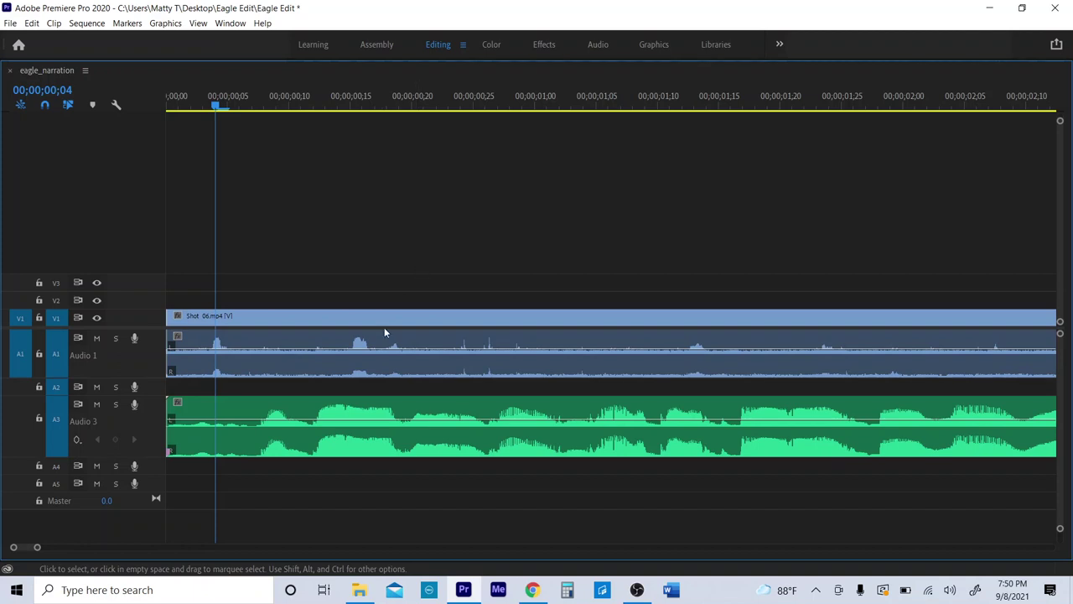
drag(38, 549, 54, 547)
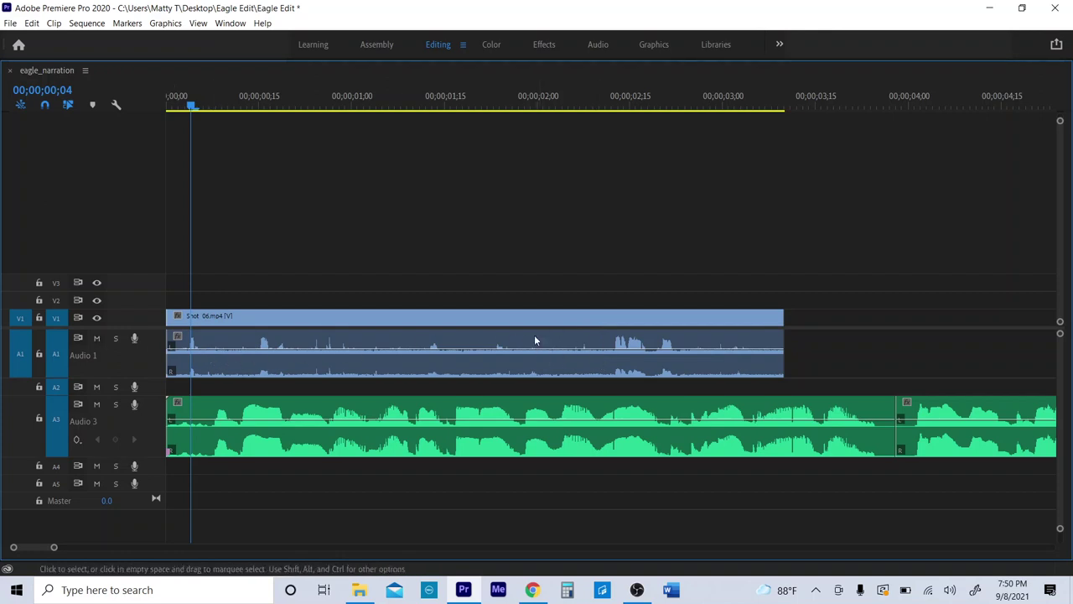
mouse_move(526, 351)
mouse_down()
mouse_move(527, 370)
mouse_move(528, 358)
mouse_up()
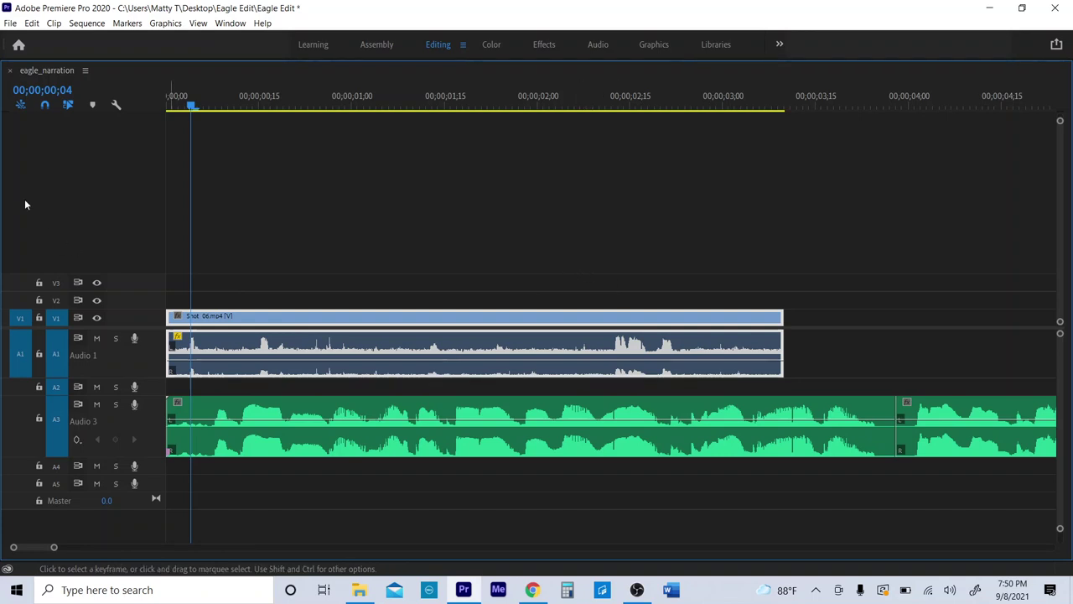
Add four volume keyframes with the Pen tool around the loud peaks near 00;00;02;15 on the A1 clip
key(grave)
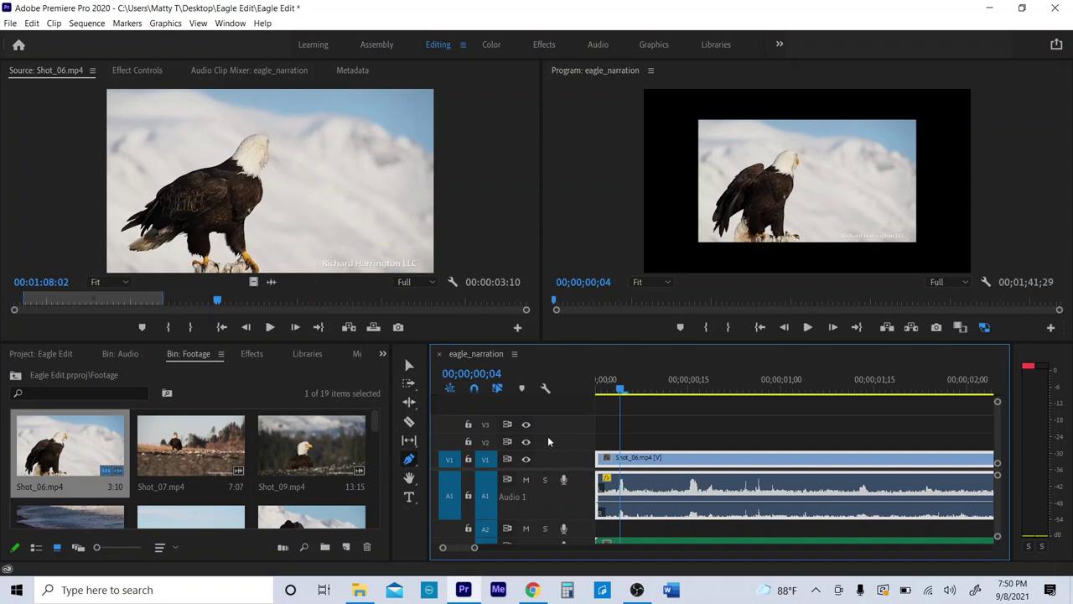
key(grave)
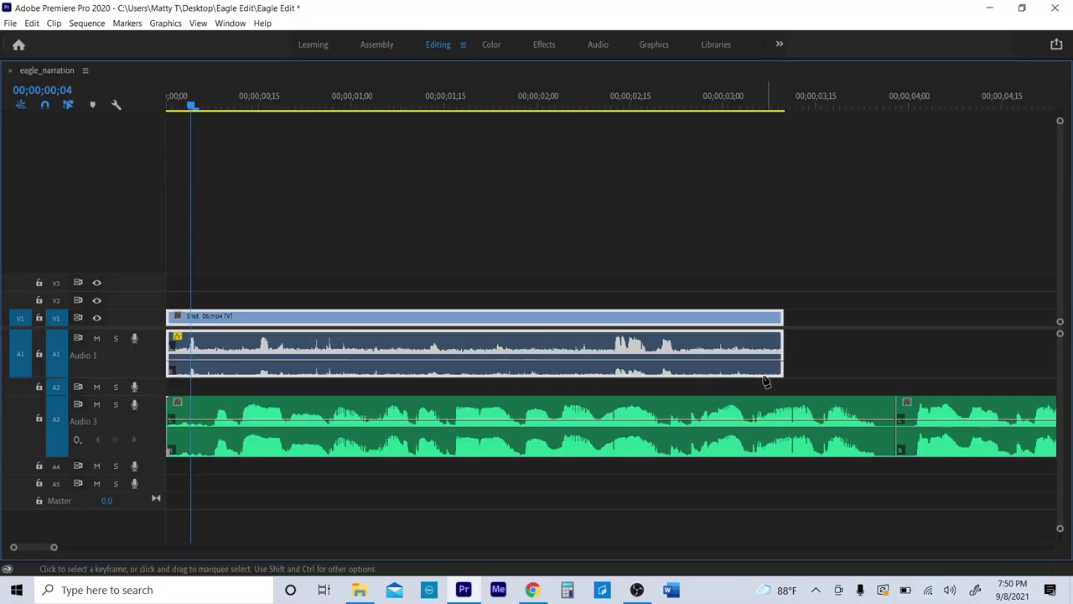
click(608, 362)
click(616, 361)
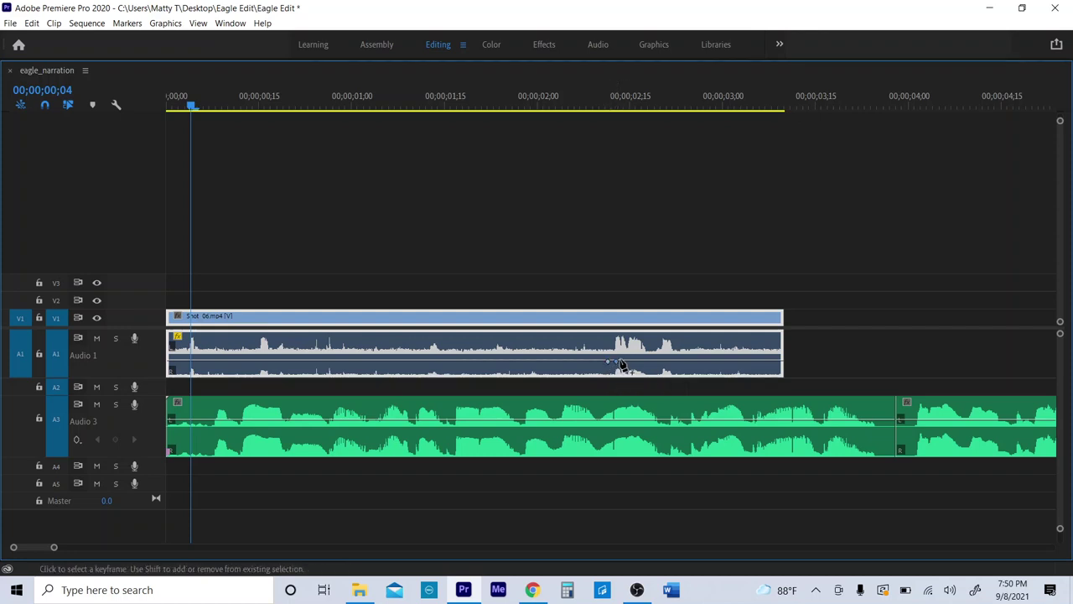
click(671, 361)
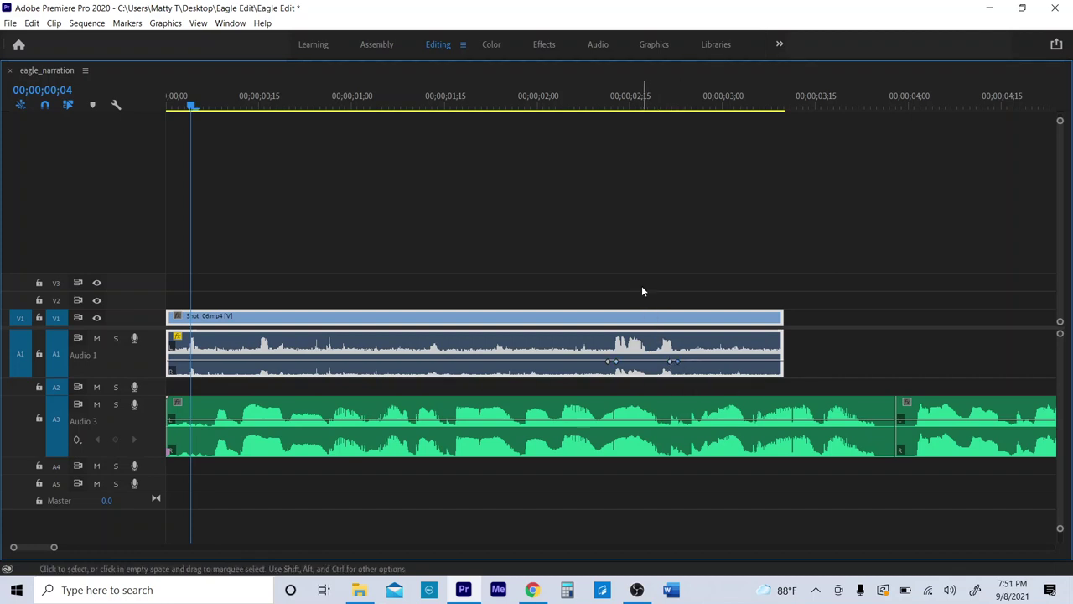
Lower the two inner volume keyframes to dip the loud peaks on A1, playing the section to check it
drag(617, 363, 669, 372)
click(582, 105)
key(space)
click(510, 94)
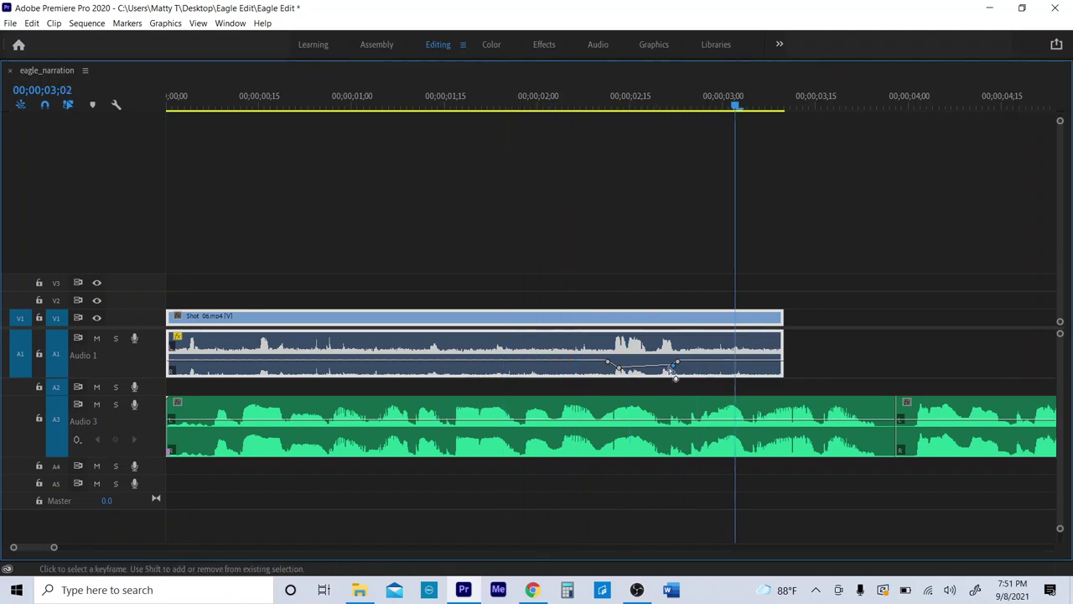
drag(674, 366, 674, 366)
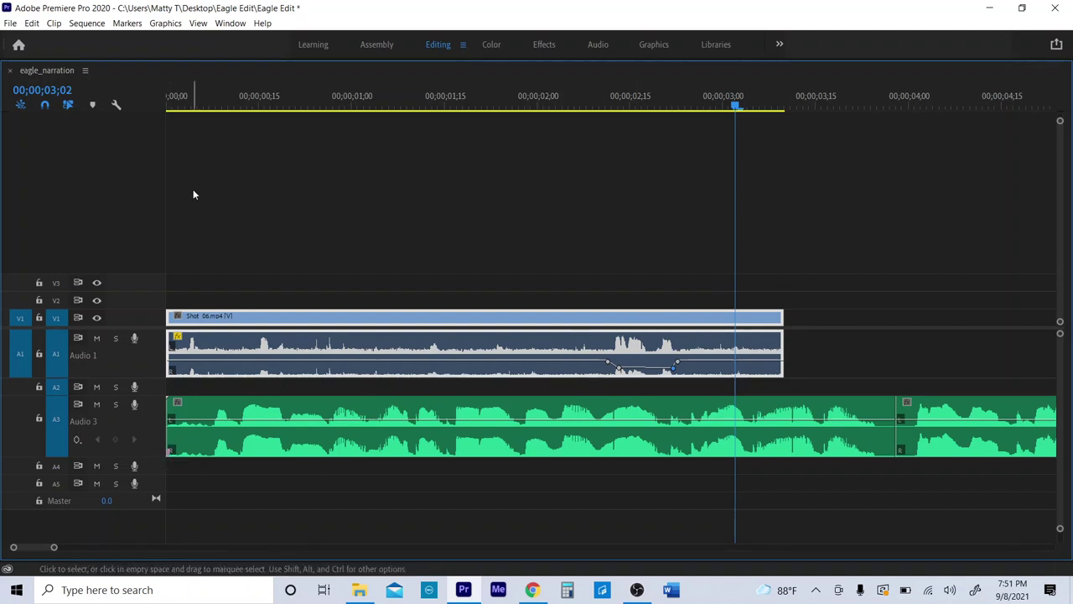
Open the Audio bin and load the Lancefield Ethereal music track into the Source Monitor
key(grave)
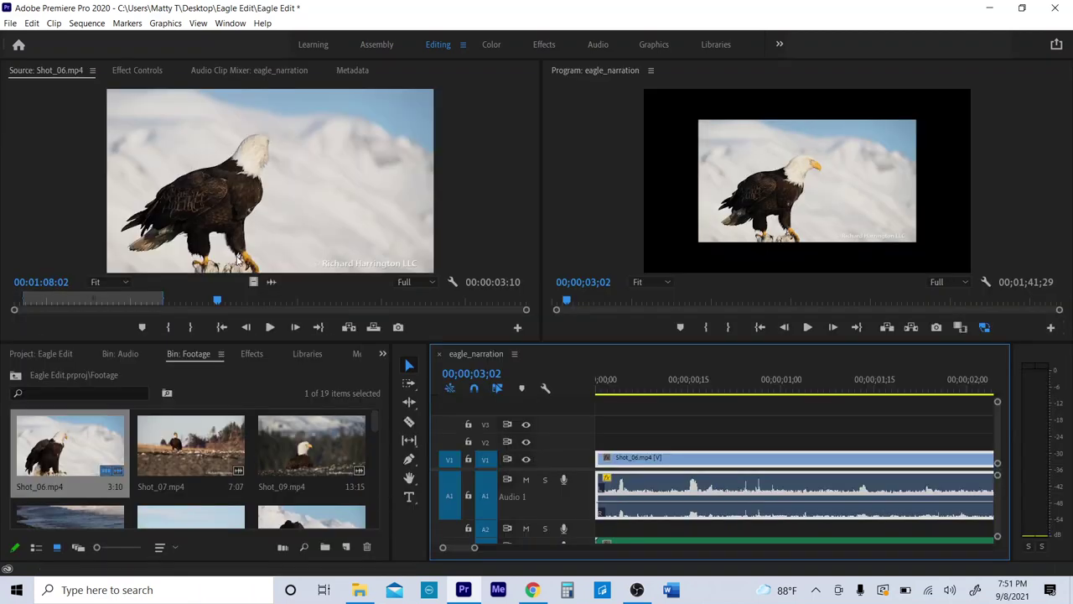
click(15, 377)
double_click(220, 474)
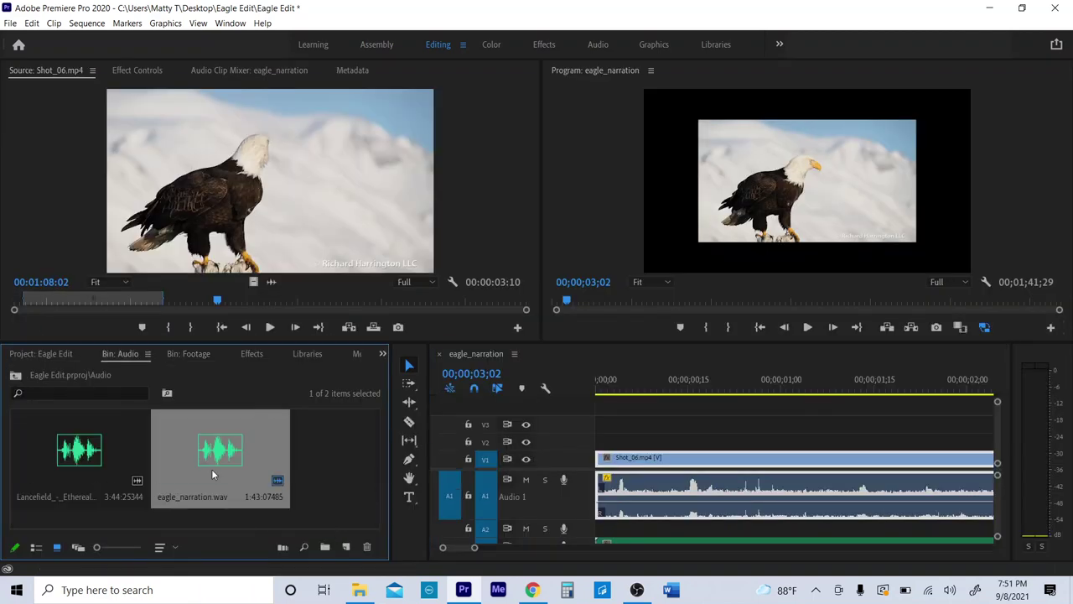
double_click(48, 476)
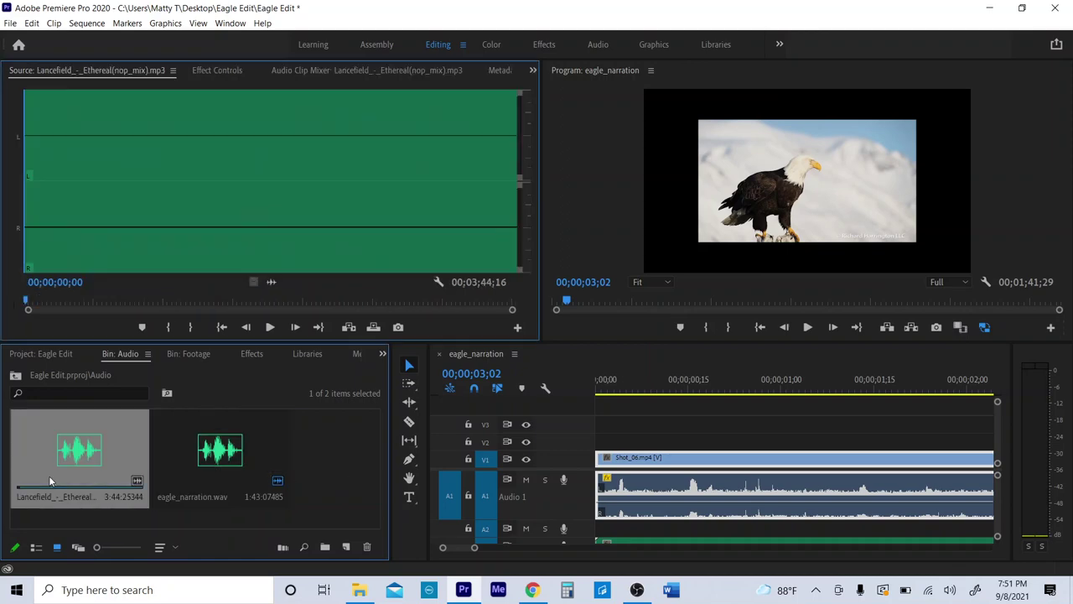
Move both narration clips from track A3 up to track A2 without shifting them in time
click(721, 408)
key(grave)
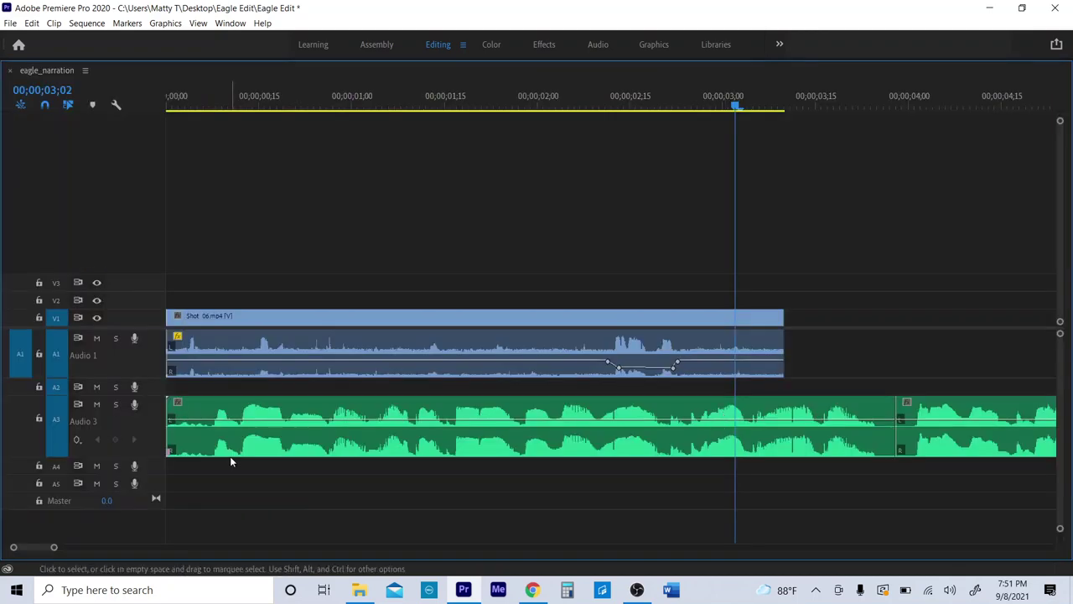
drag(214, 387, 918, 434)
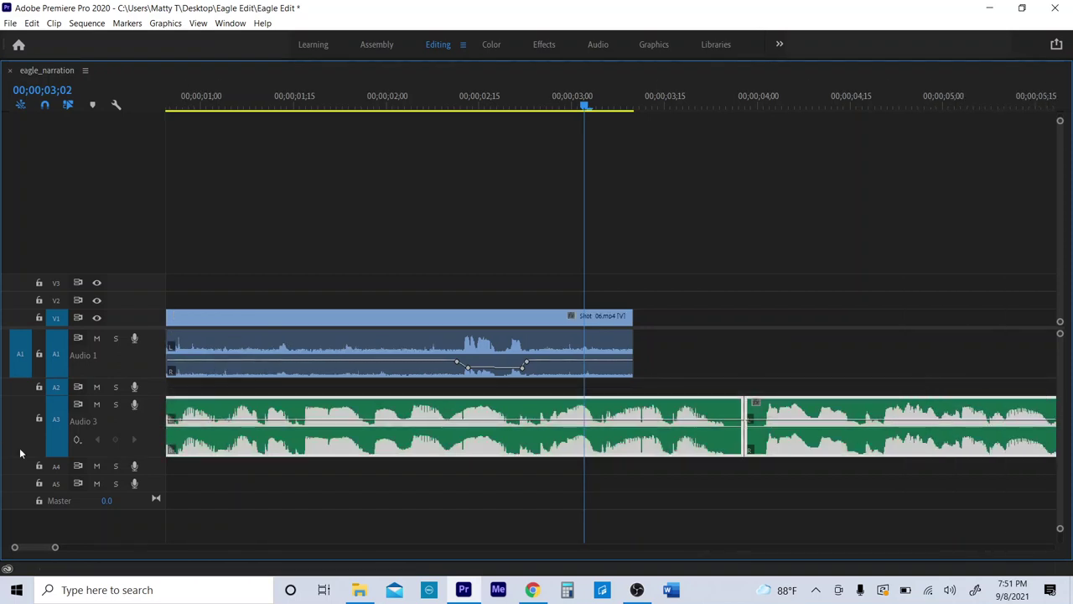
drag(282, 453, 283, 394)
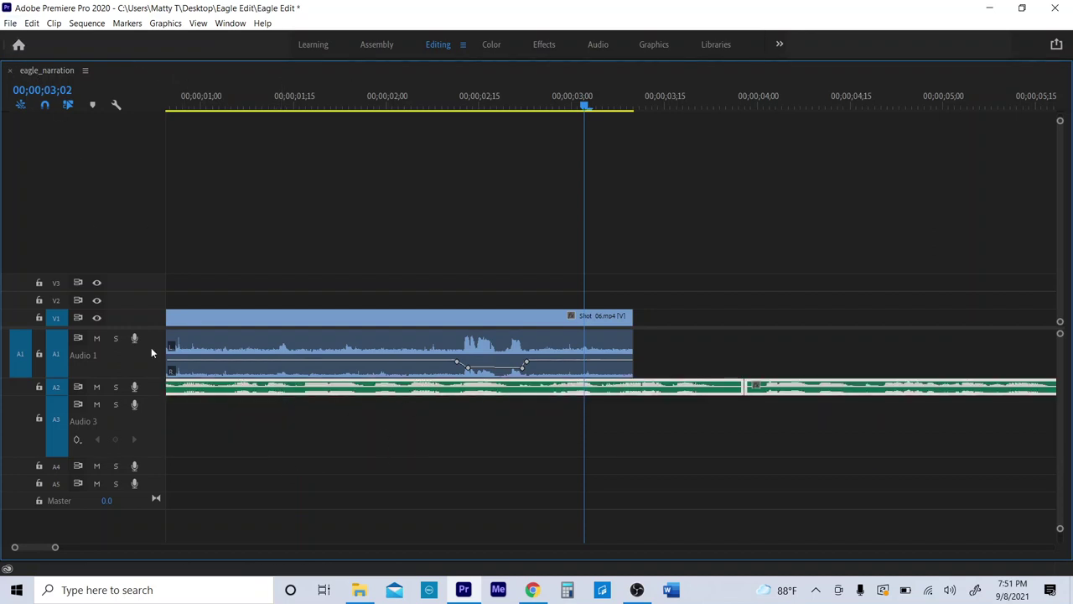
Place the Lancefield Ethereal music on track A3 at the start of the sequence and maximize the timeline
key(grave)
click(190, 452)
double_click(105, 455)
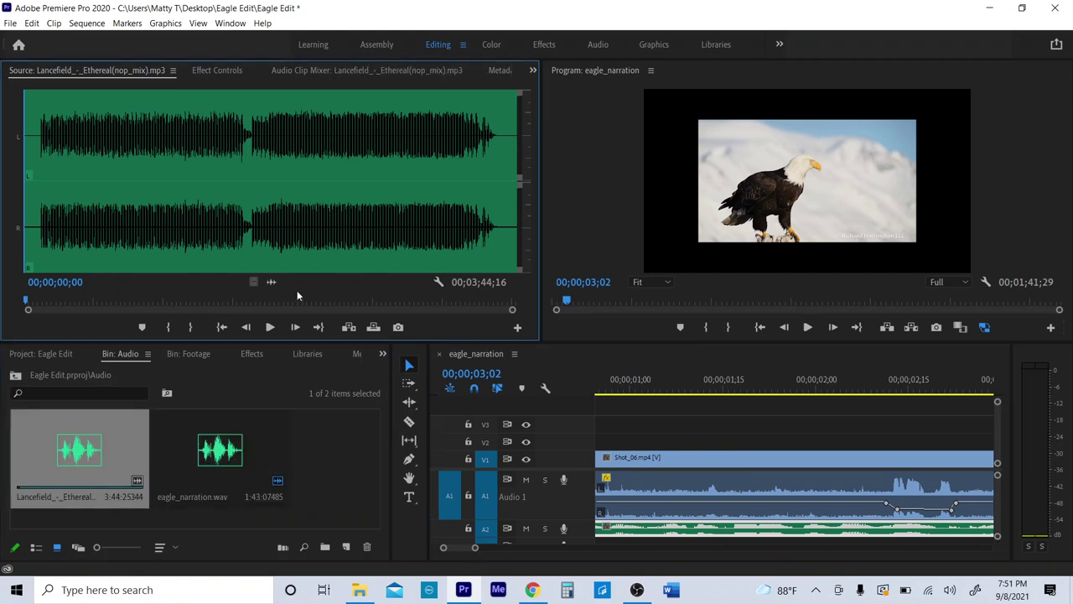
drag(272, 281, 590, 543)
key(grave)
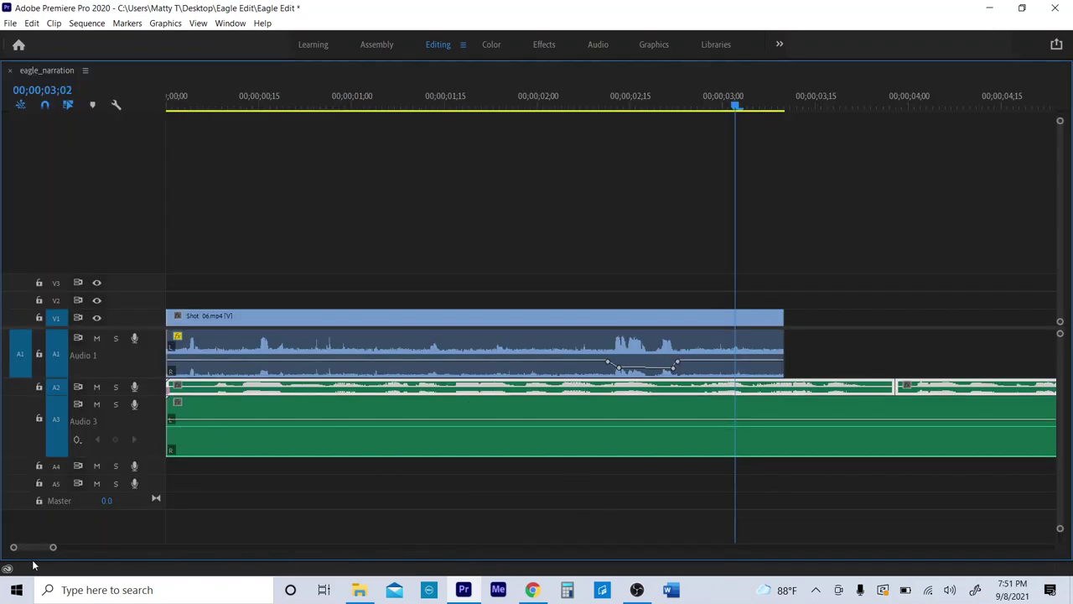
Trim about 8 seconds of silence off the head of the A3 music clip and move it to the sequence start
drag(61, 547, 136, 548)
drag(169, 438, 436, 442)
drag(547, 437, 265, 463)
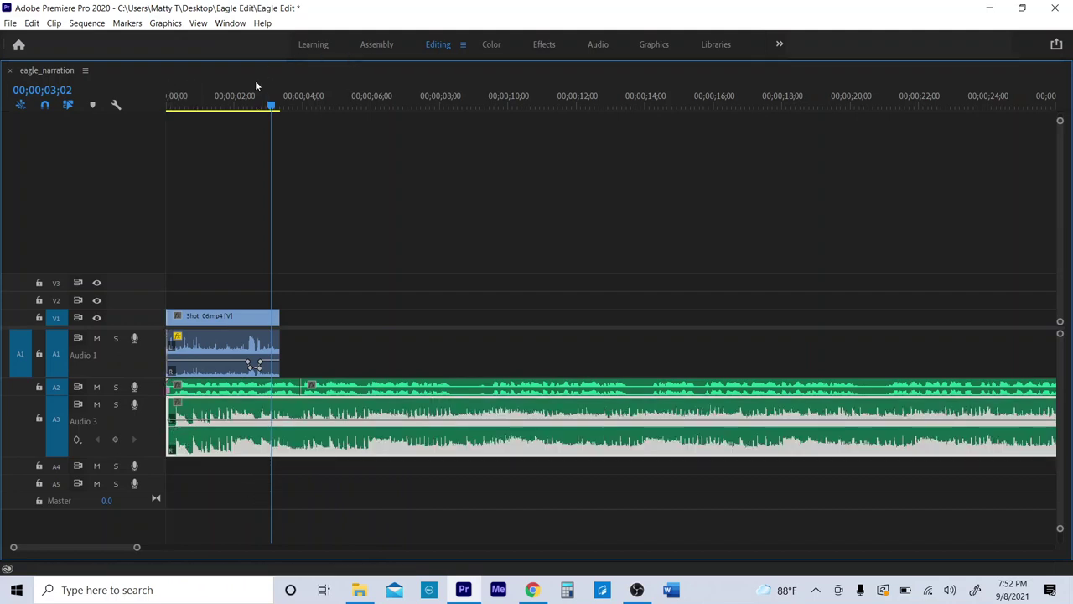
Play the sequence from 00;00;00;00 to hear the music together with the narration and shot audio
drag(270, 102, 170, 102)
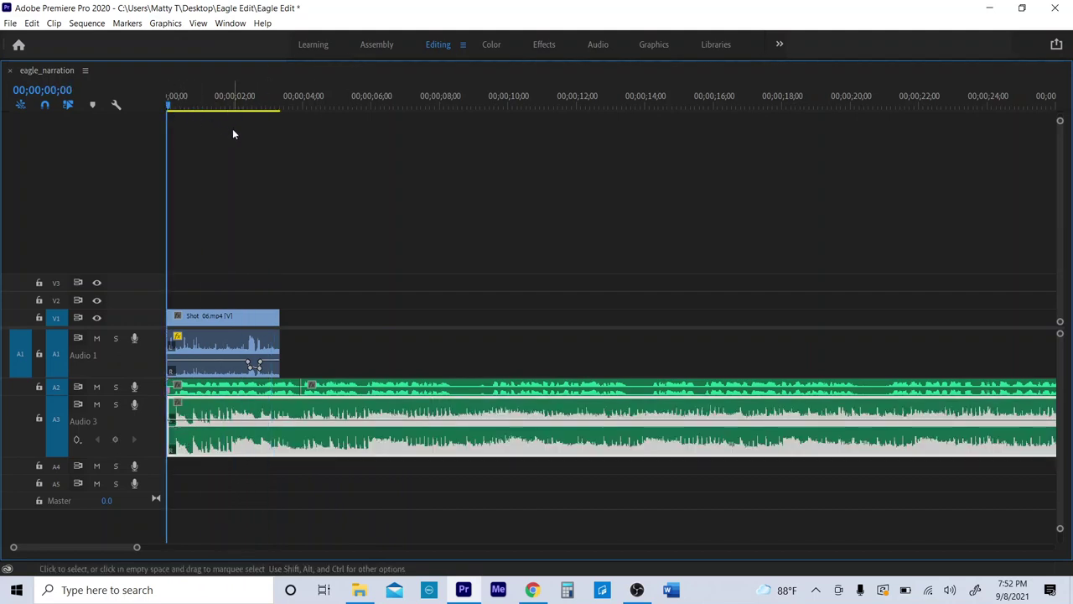
key(space)
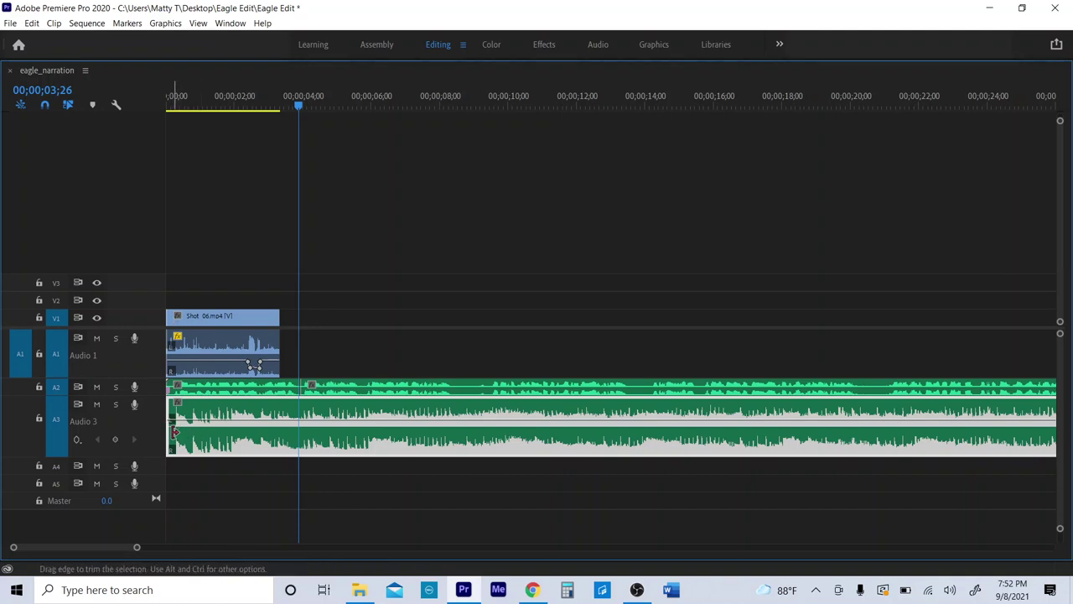
Try a shortened default audio transition at the start of the music clip on A3 and delete it
right_click(174, 433)
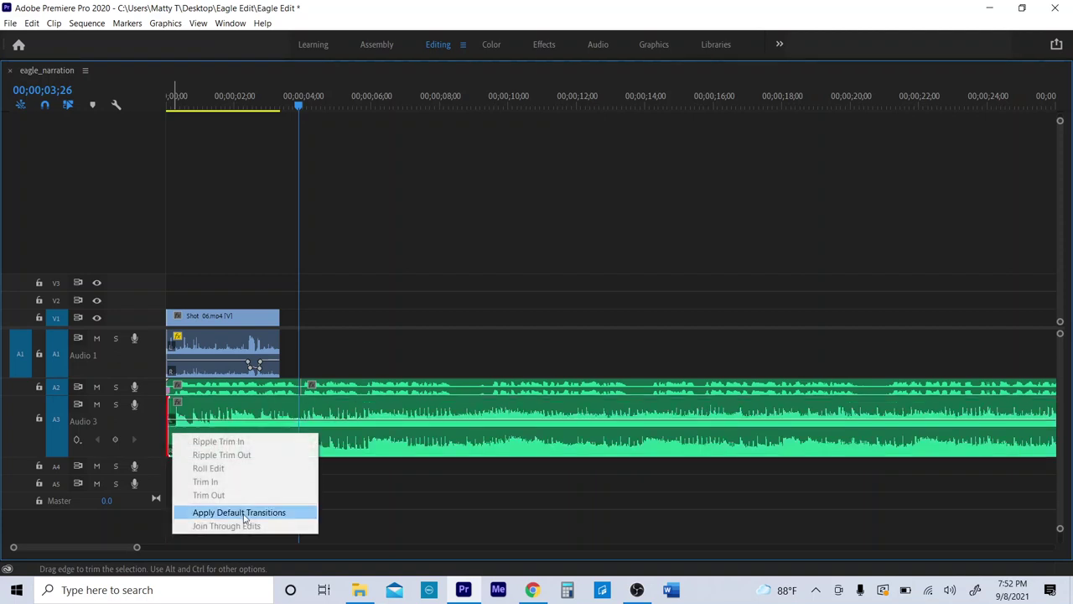
click(243, 512)
drag(201, 430, 184, 430)
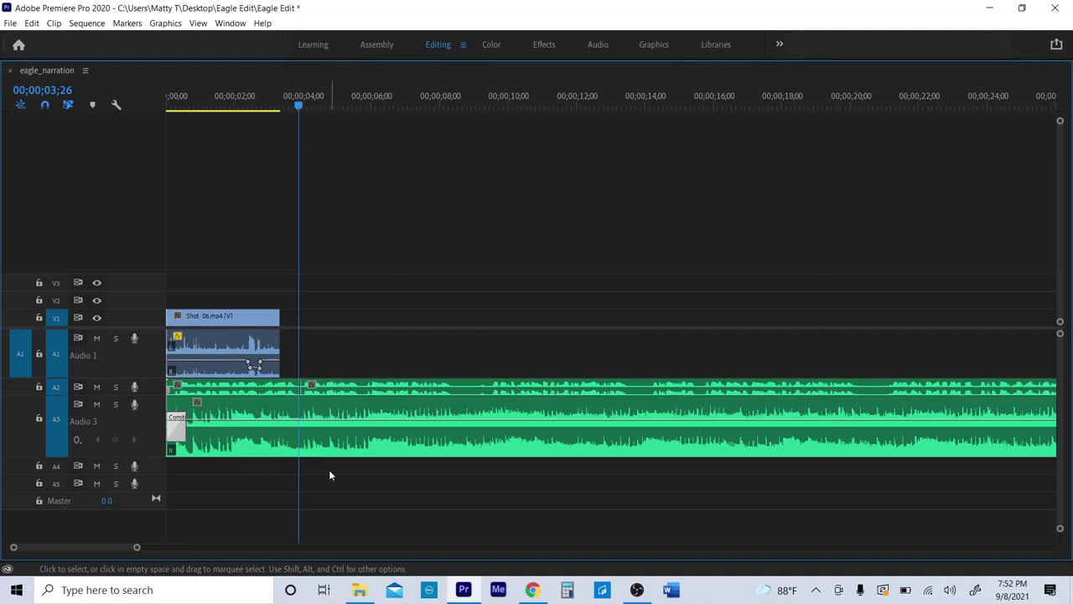
key(Delete)
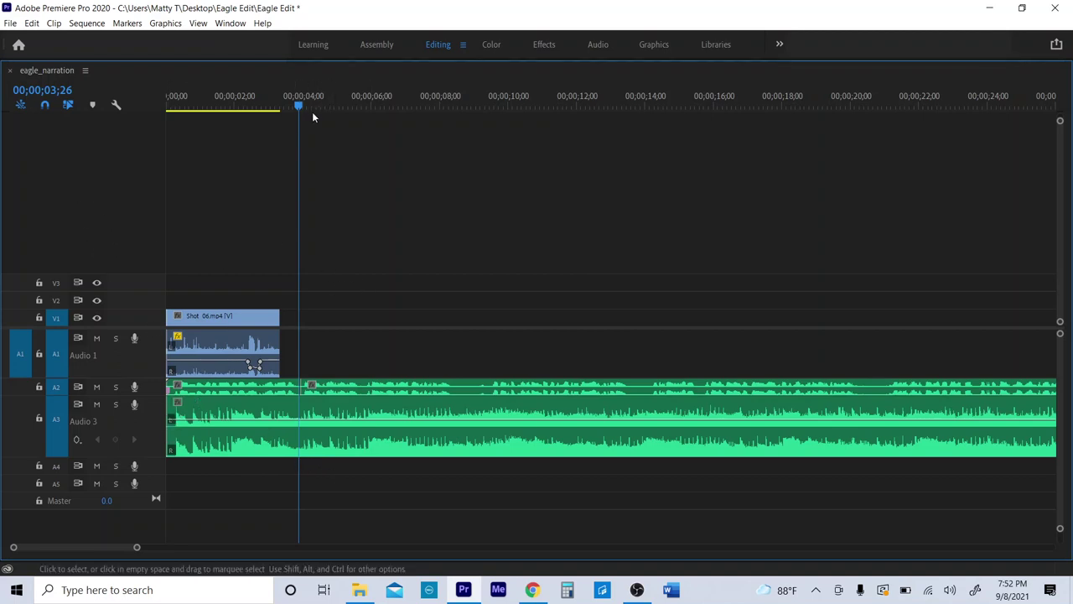
Set the playhead to 00;00;01;25, restore the normal layout and open Shot_06.mp4 from the Footage bin in the Source Monitor
drag(299, 100, 228, 113)
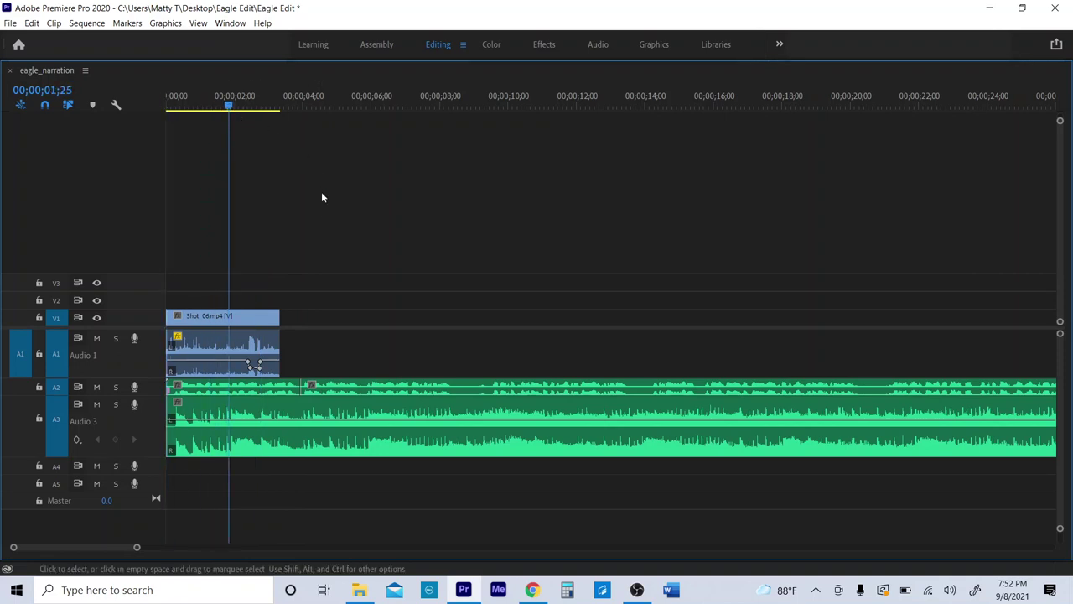
key(grave)
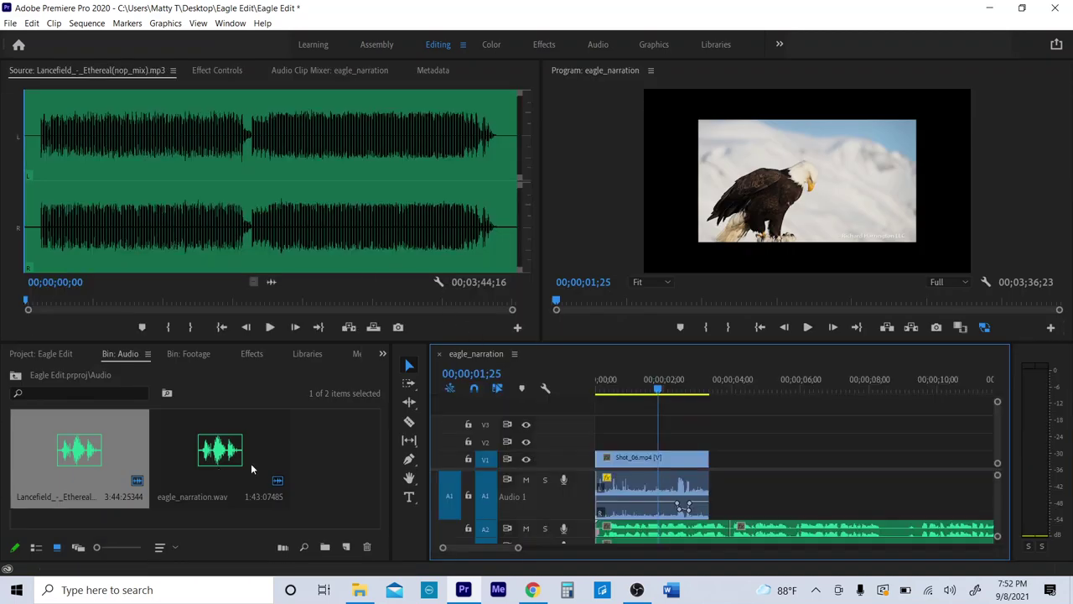
click(15, 379)
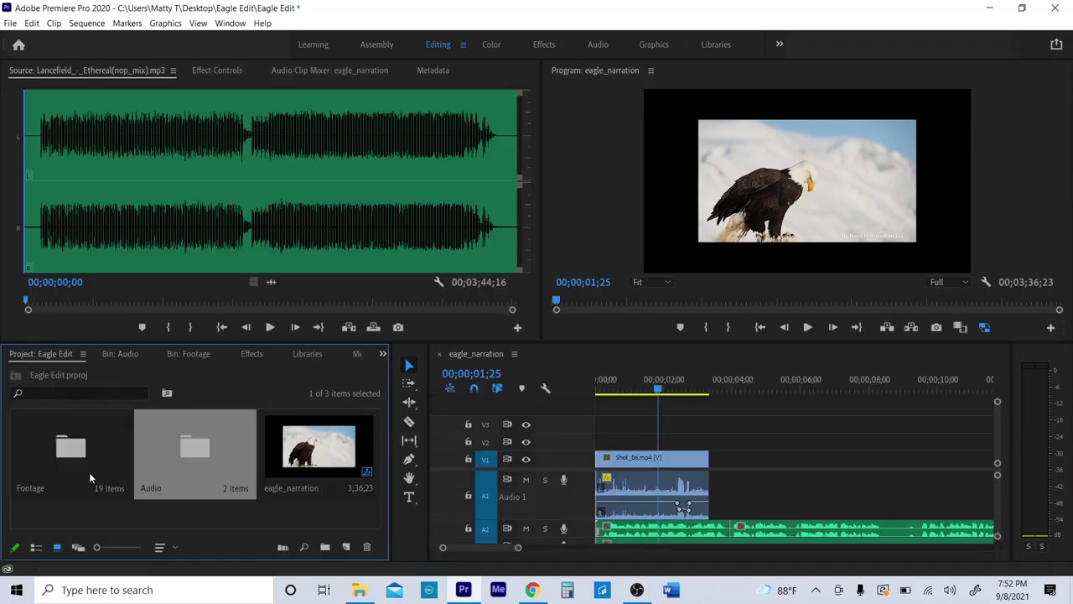
double_click(98, 473)
double_click(79, 450)
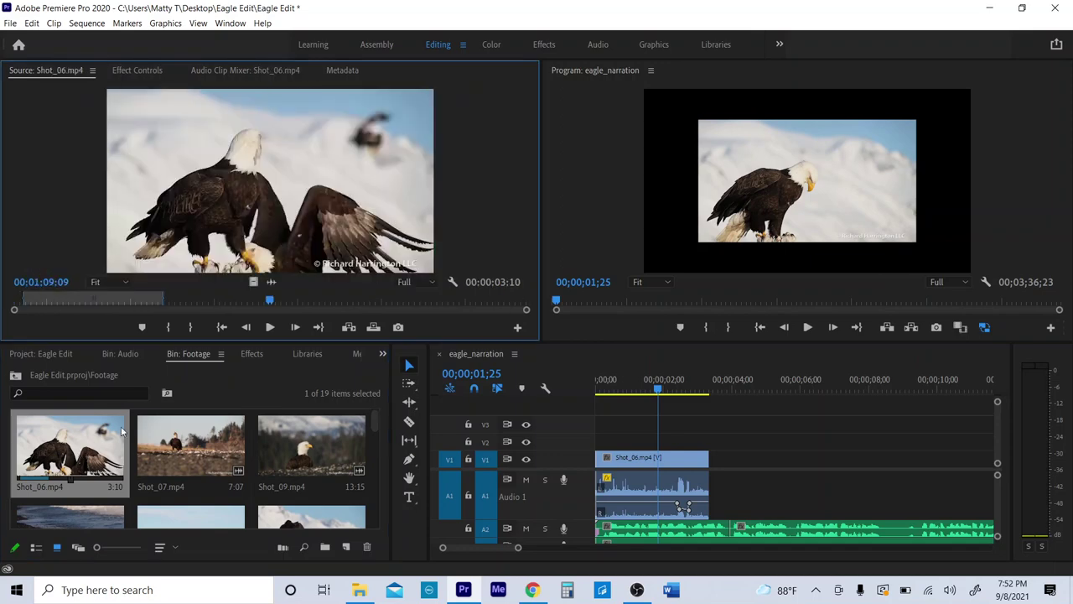
click(203, 479)
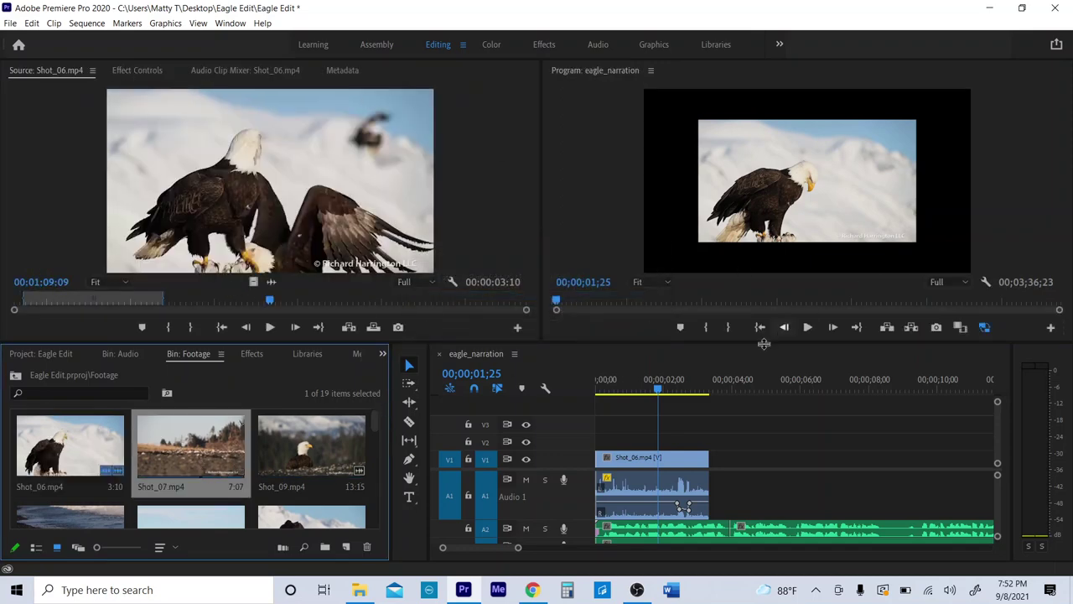
Save the project and zoom the timeline out to show the full length of the narration
click(10, 22)
click(40, 190)
key(ctrl+s)
drag(518, 548, 687, 557)
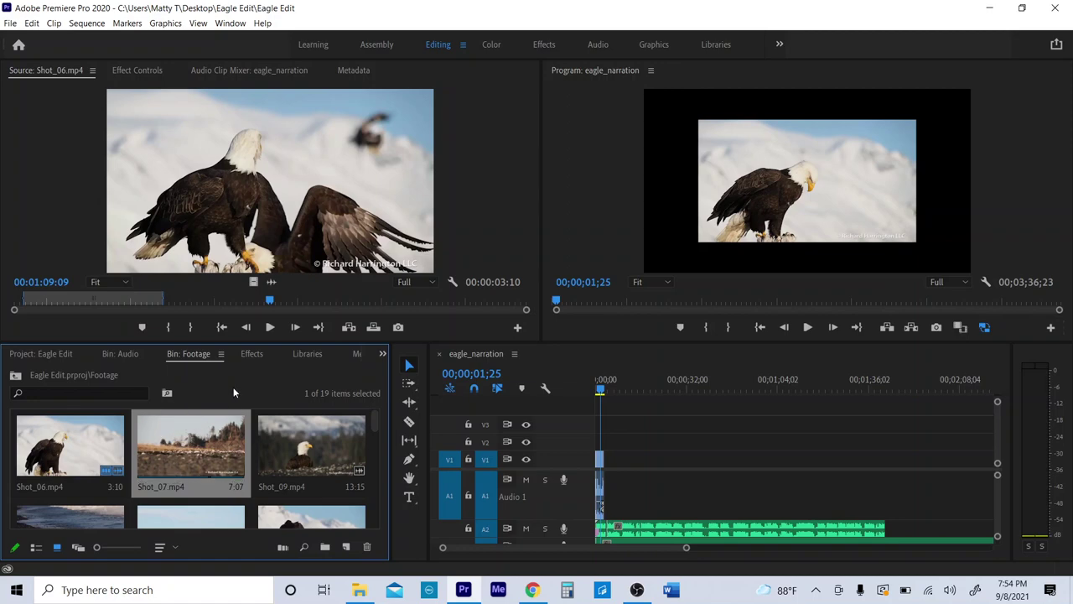
Enlarge the Footage bin to look over its clips, checking Shot_09.mp4 and Shot_13.mp4, and restore the normal layout
key(grave)
click(360, 156)
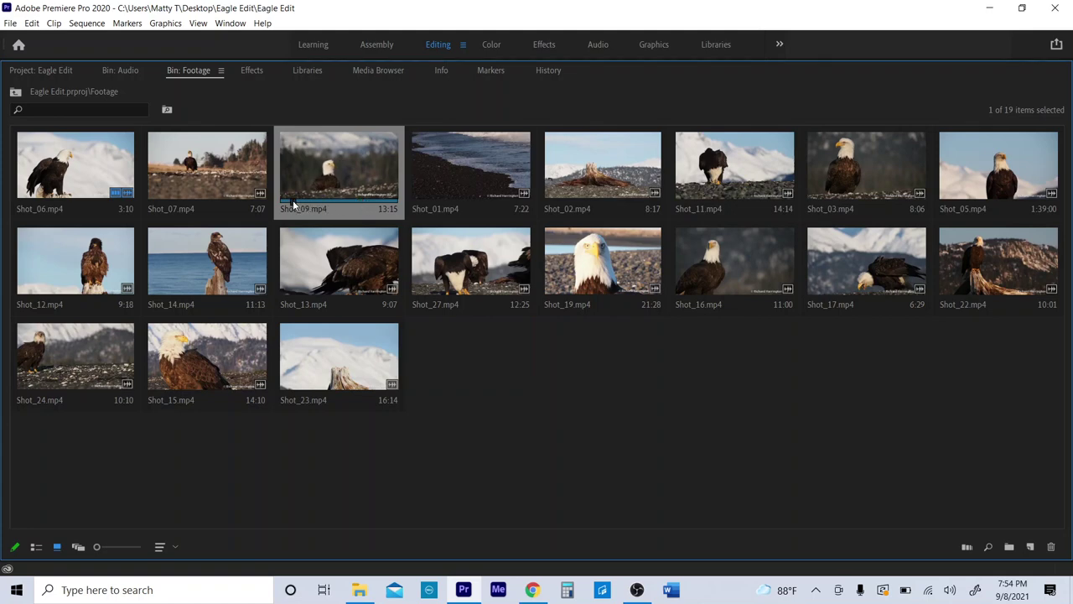
click(324, 302)
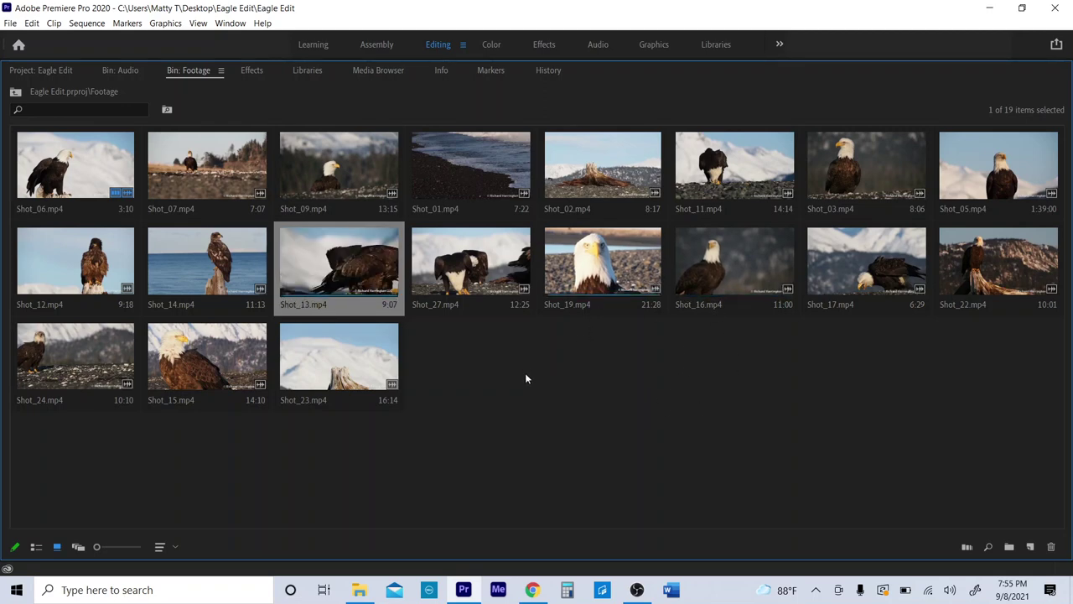
key(grave)
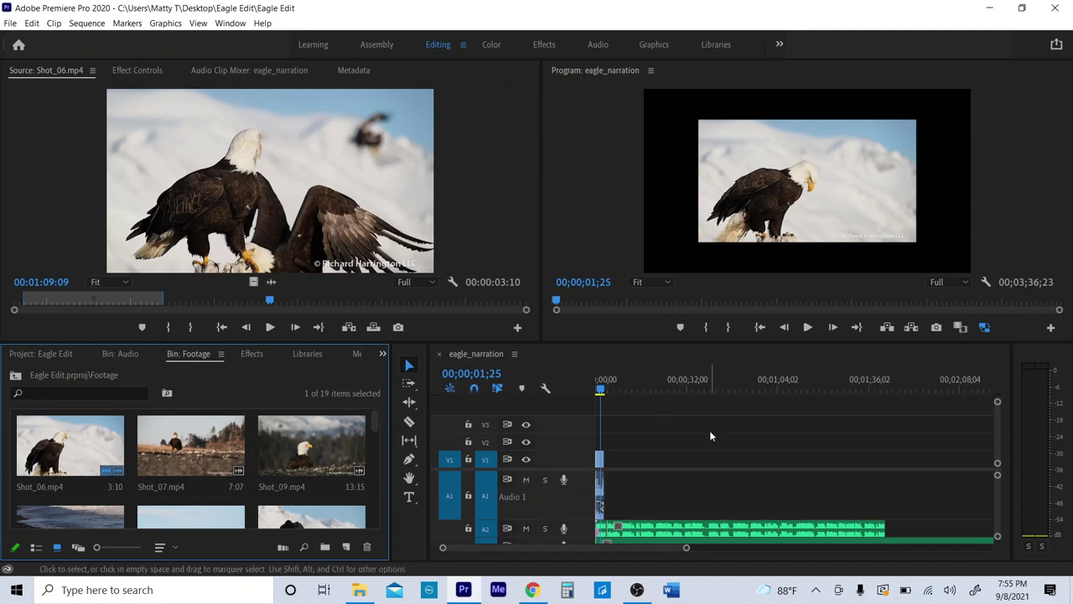
Play the narration and music together from about 00;01;04 in the sequence to check their levels
click(606, 392)
drag(605, 391, 798, 392)
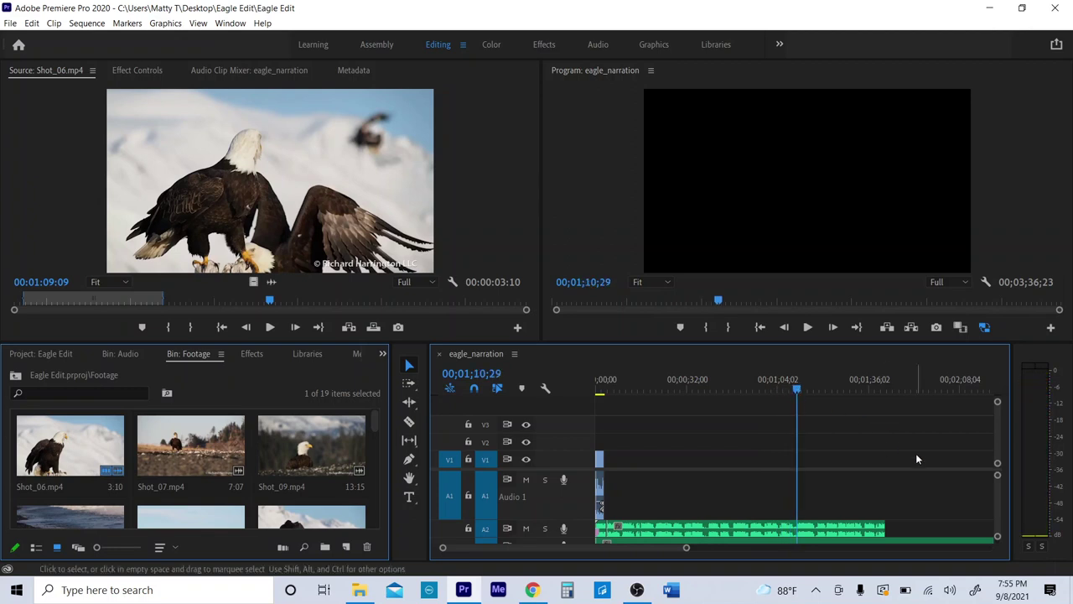
click(1030, 451)
drag(798, 390, 779, 390)
key(space)
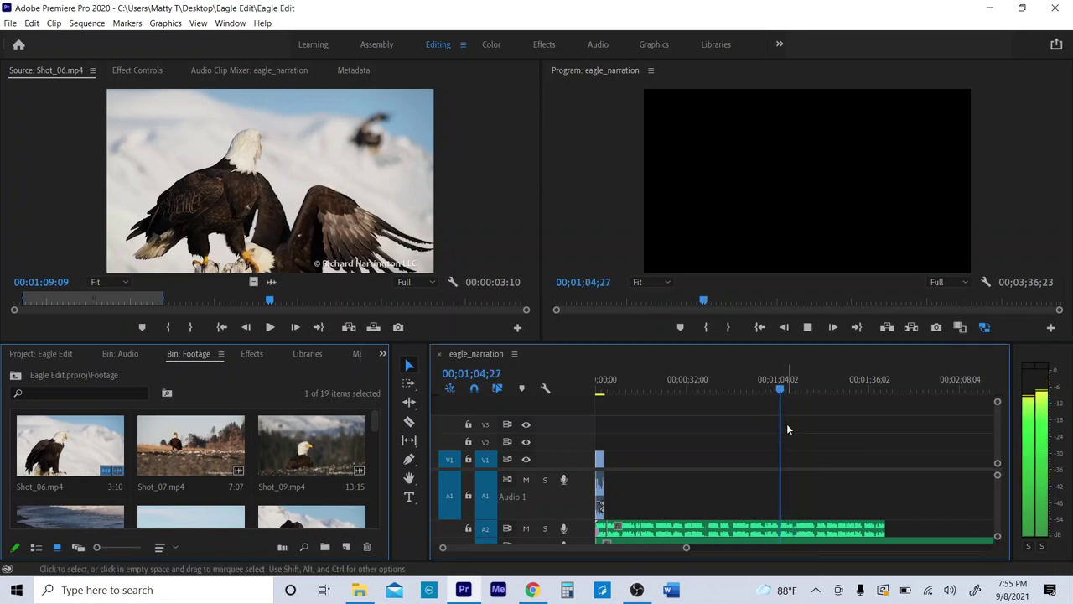
key(space)
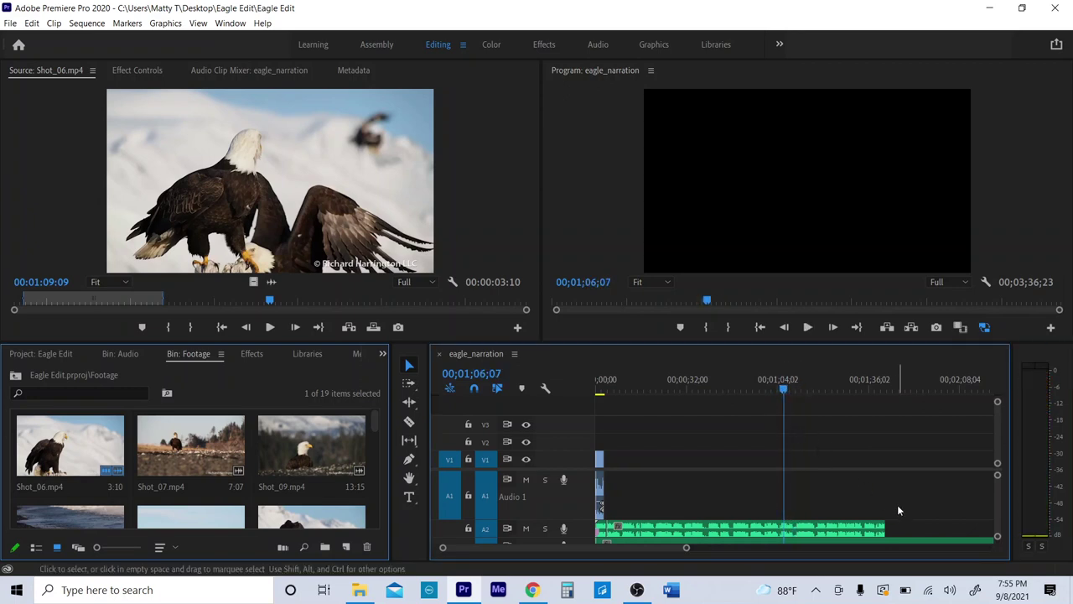
Lower the volume of the music clip on A3 and play the sequence from 00;01;06;07 to hear the mix
key(grave)
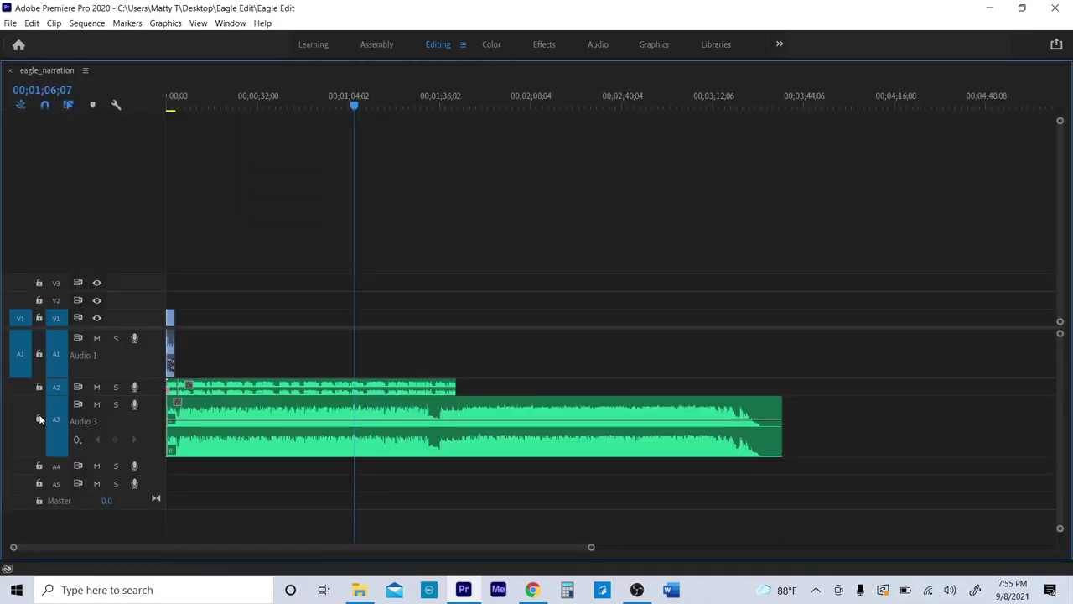
click(267, 421)
drag(285, 445, 291, 445)
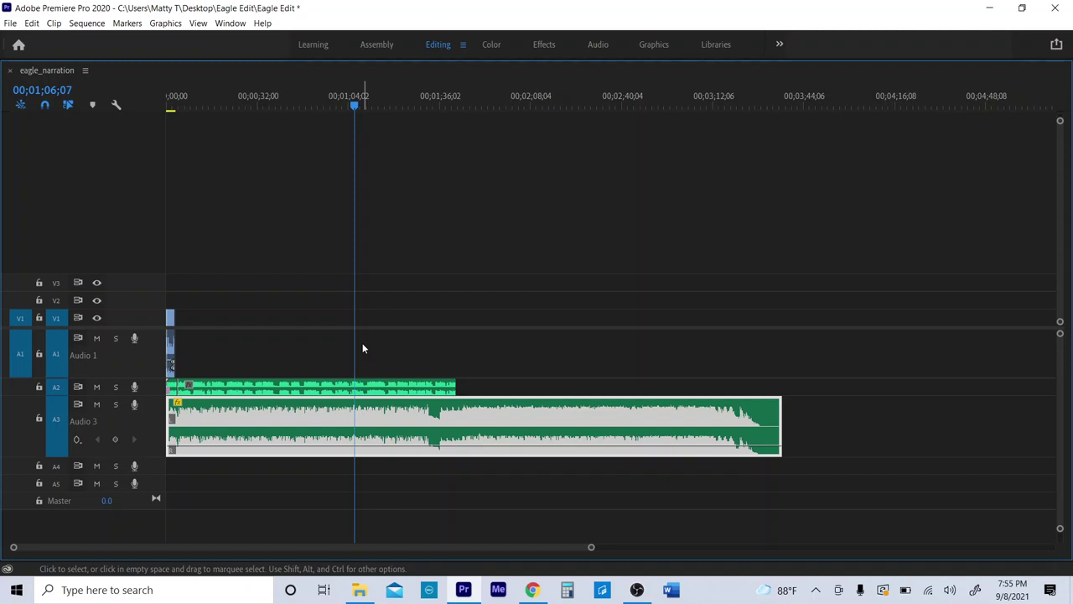
key(grave)
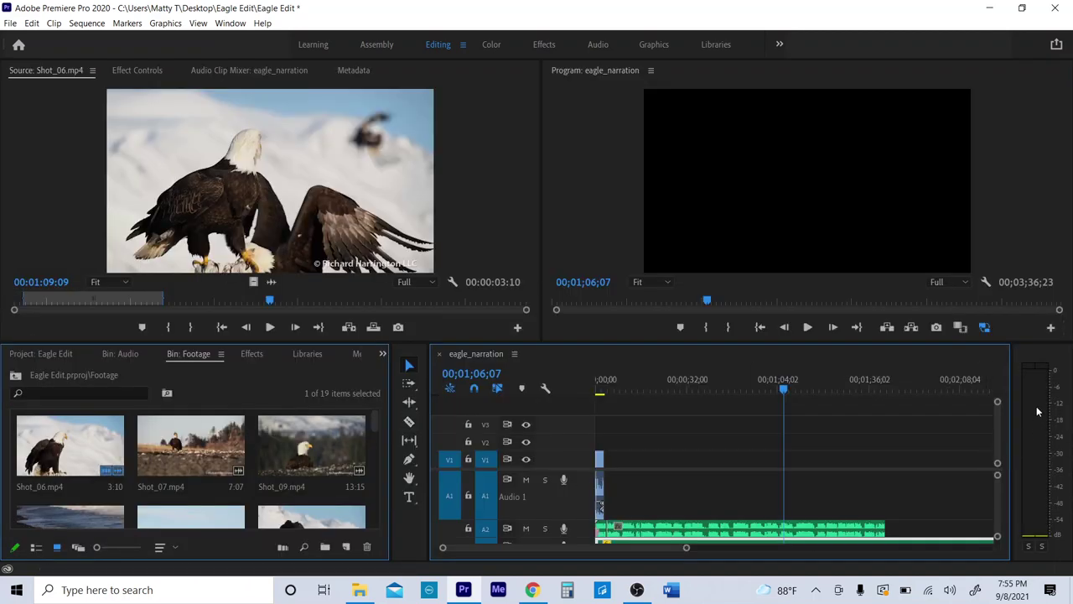
key(space)
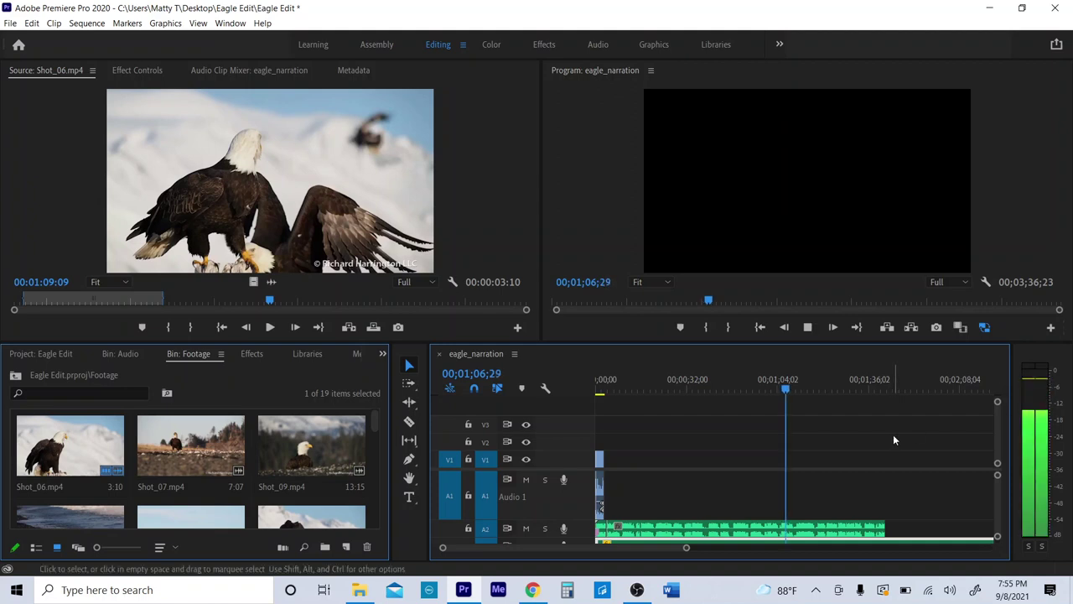
key(space)
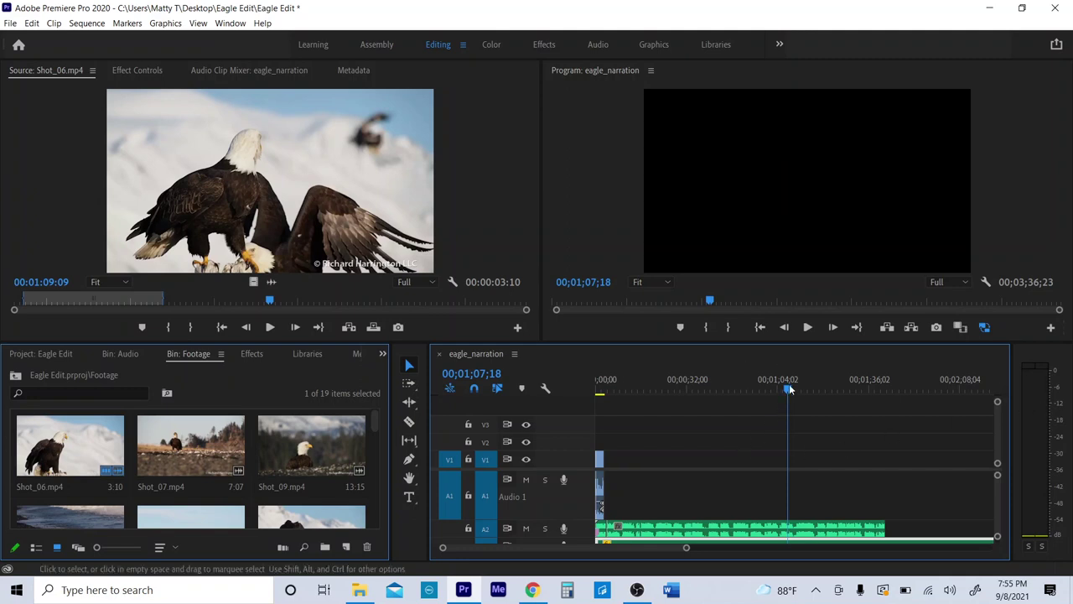
Scrub back through the narration and return the playhead to 00;00;00;00 at the start of the sequence
drag(787, 391, 535, 405)
drag(602, 410, 704, 407)
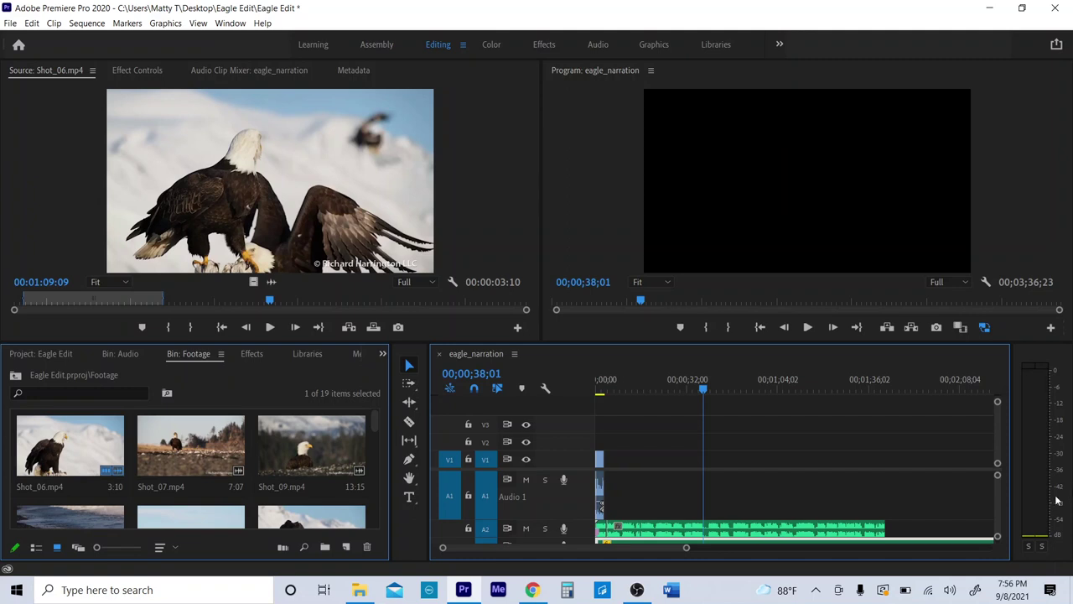
drag(686, 550, 657, 548)
drag(740, 394, 516, 394)
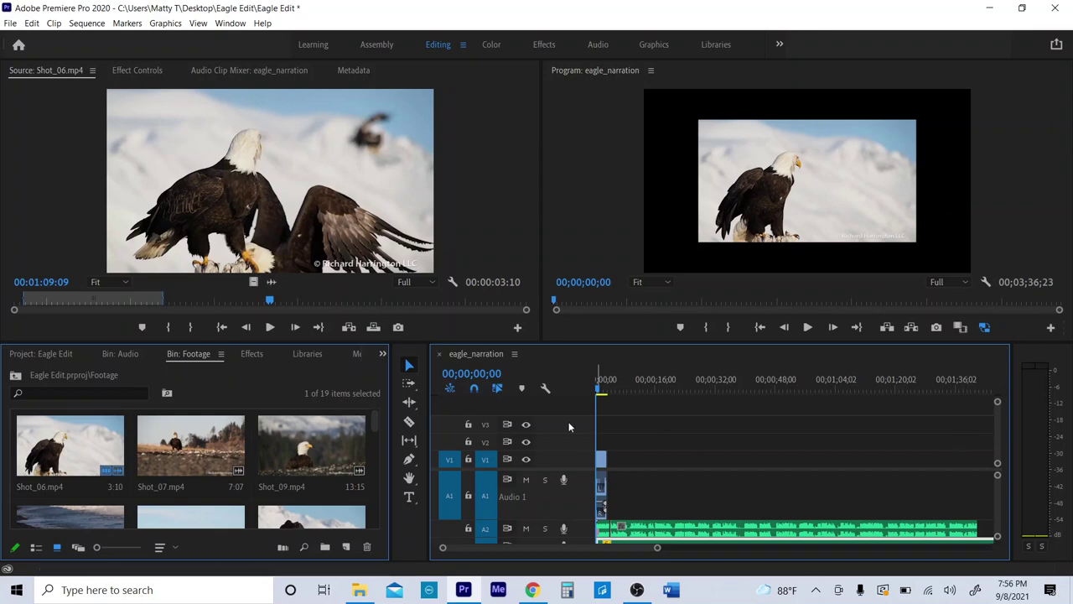
click(604, 392)
drag(605, 393, 545, 391)
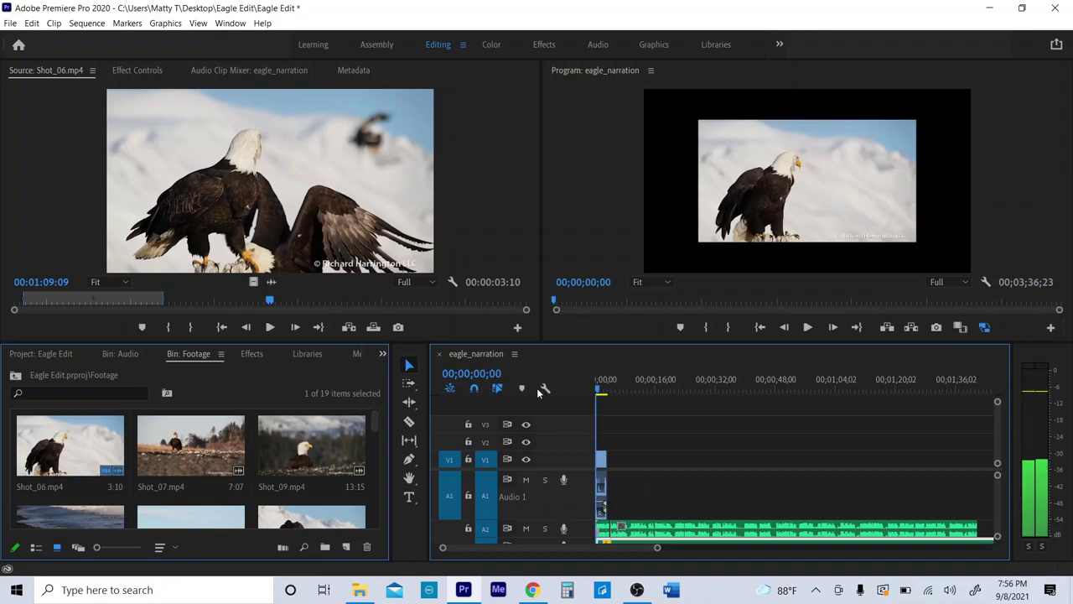
Scale the Shot_06.mp4 clip on V1 to the frame size and move the playhead to 00;00;23;19
click(602, 464)
right_click(602, 463)
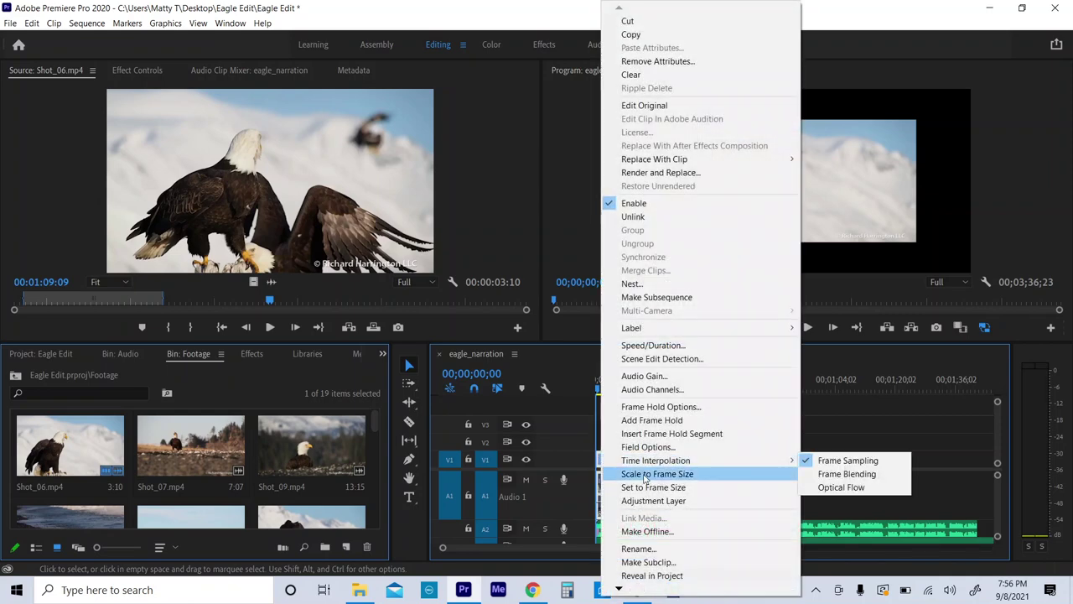
click(662, 474)
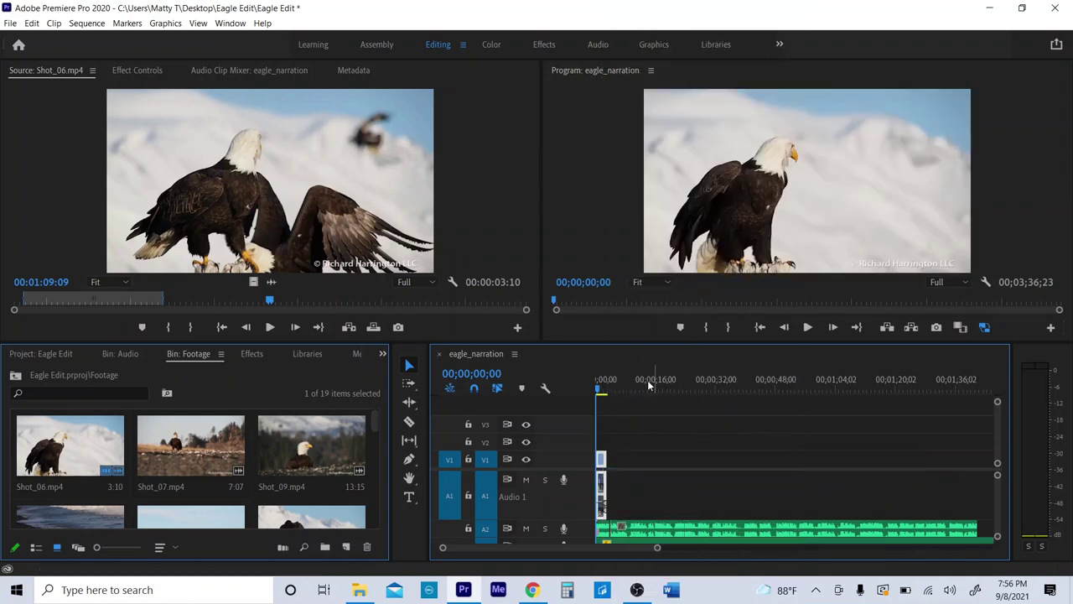
drag(600, 397, 686, 394)
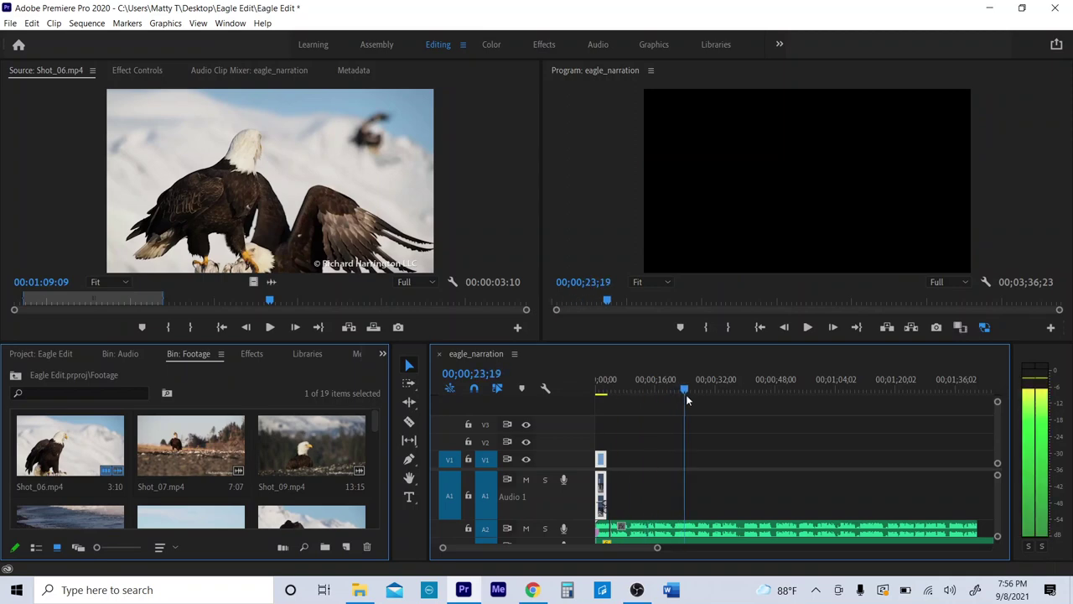
Mark a 00:00:01:27 range in Shot_07.mp4 and place only its video on V1 directly after Shot_06.mp4
double_click(191, 444)
click(315, 300)
key(i)
key(space)
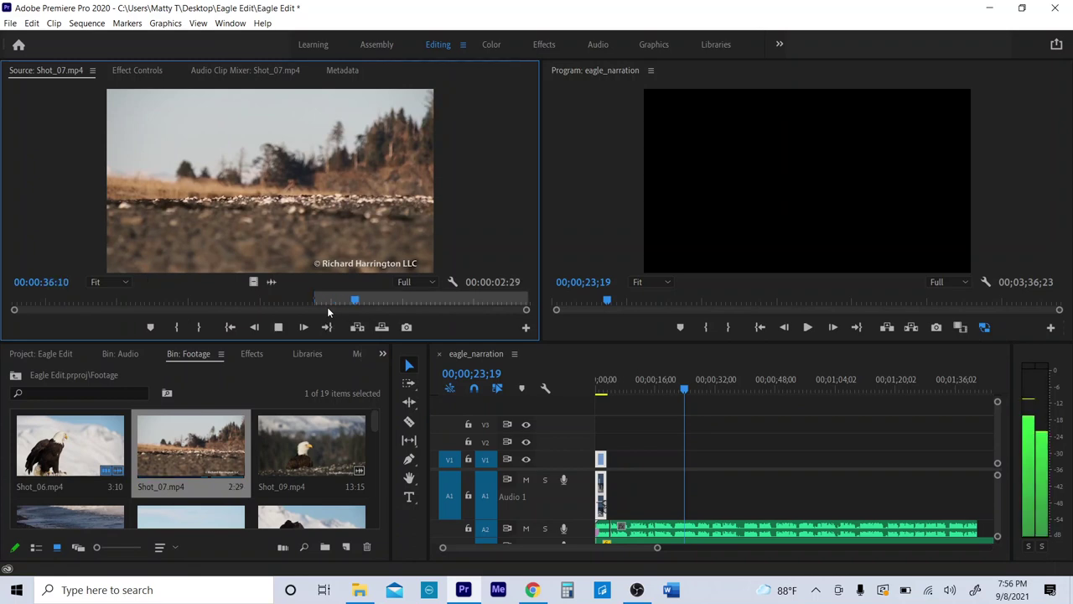
key(o)
key(space)
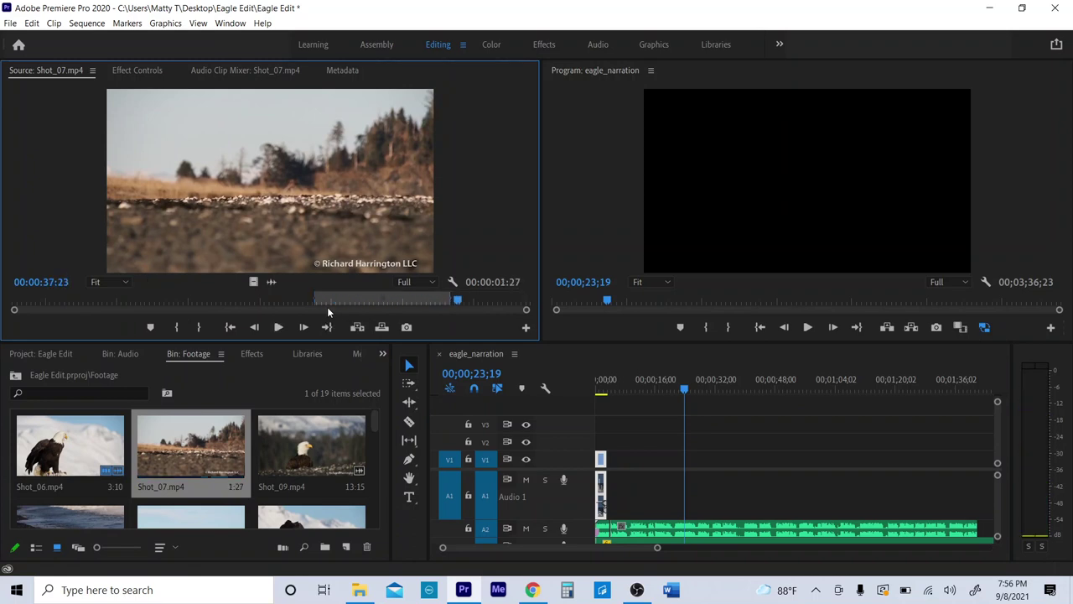
drag(253, 281, 617, 475)
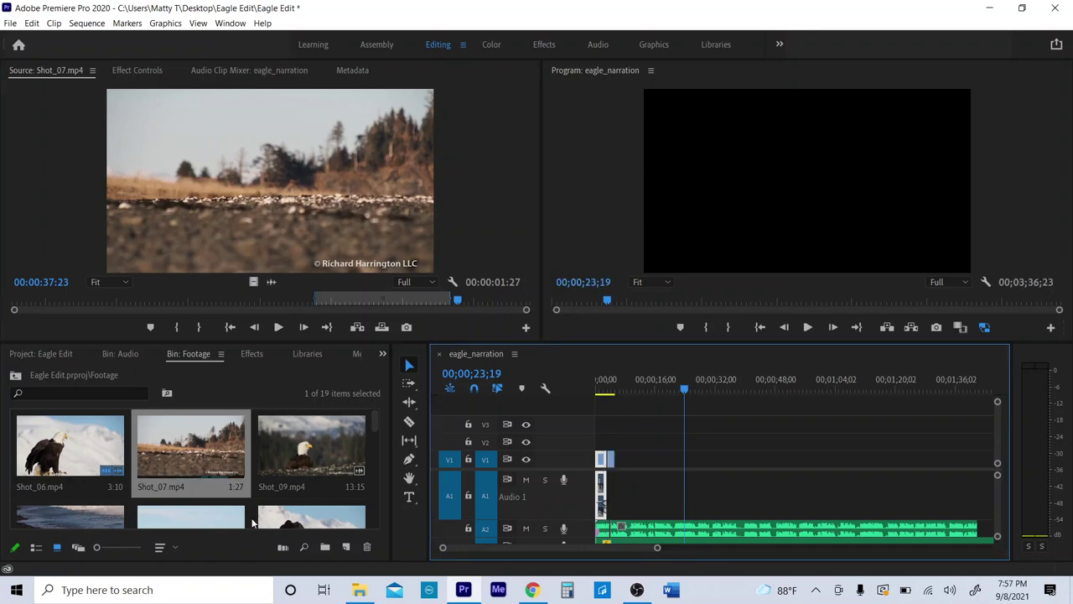
Shift the Shot_07.mp4 clip on V1 slightly later to leave a small gap after Shot_06.mp4
click(603, 382)
key(=)
key(=)
key(=)
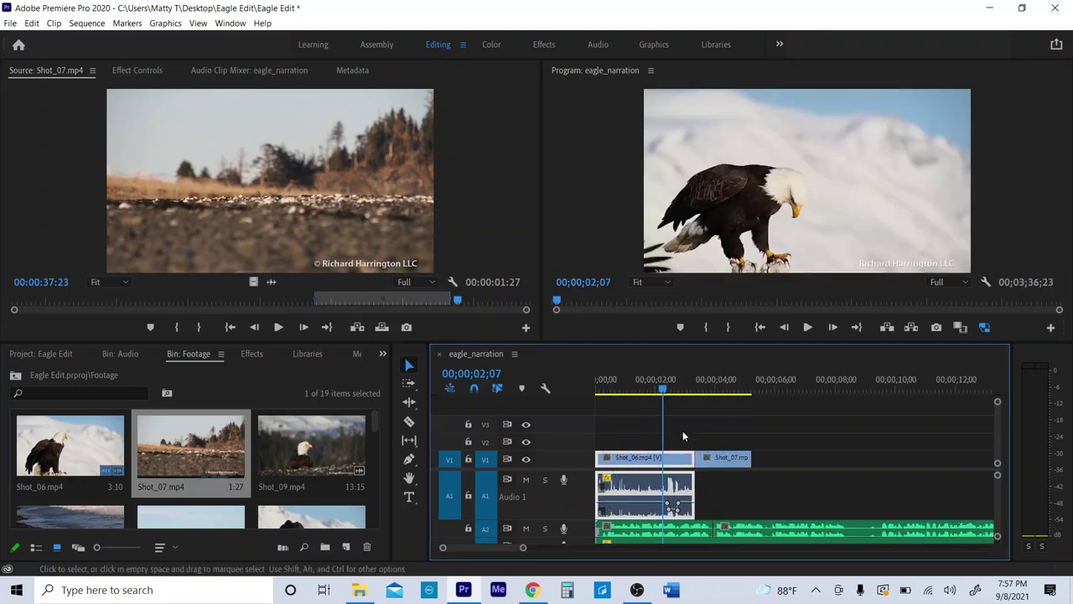
key(=)
drag(839, 460, 848, 462)
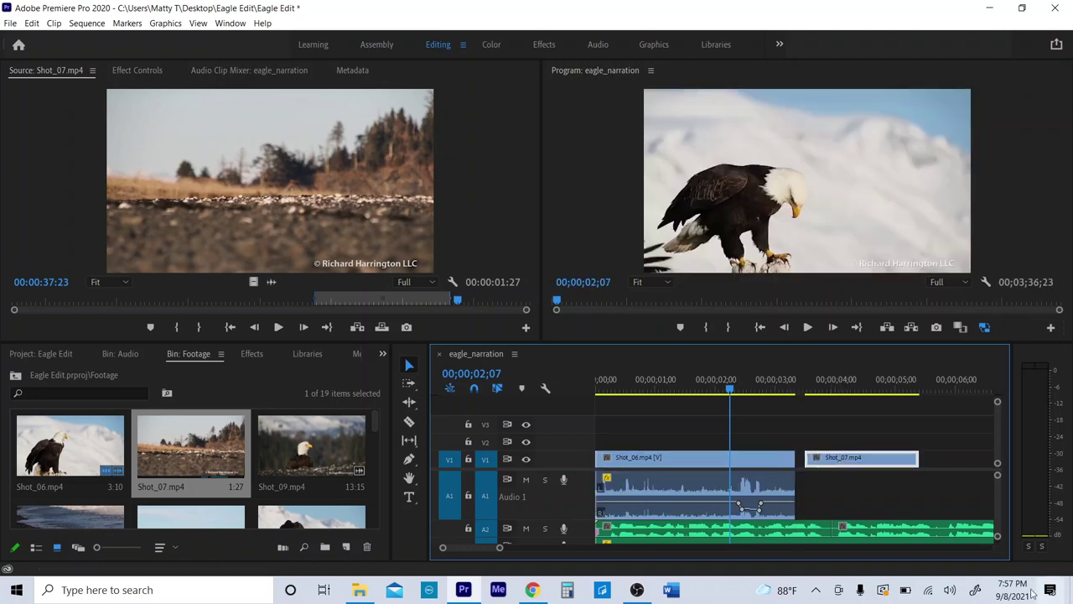
Play the sequence twice across the gap between the two shots in the enlarged Program Monitor, starting from about 00;00;02
click(557, 159)
key(grave)
key(space)
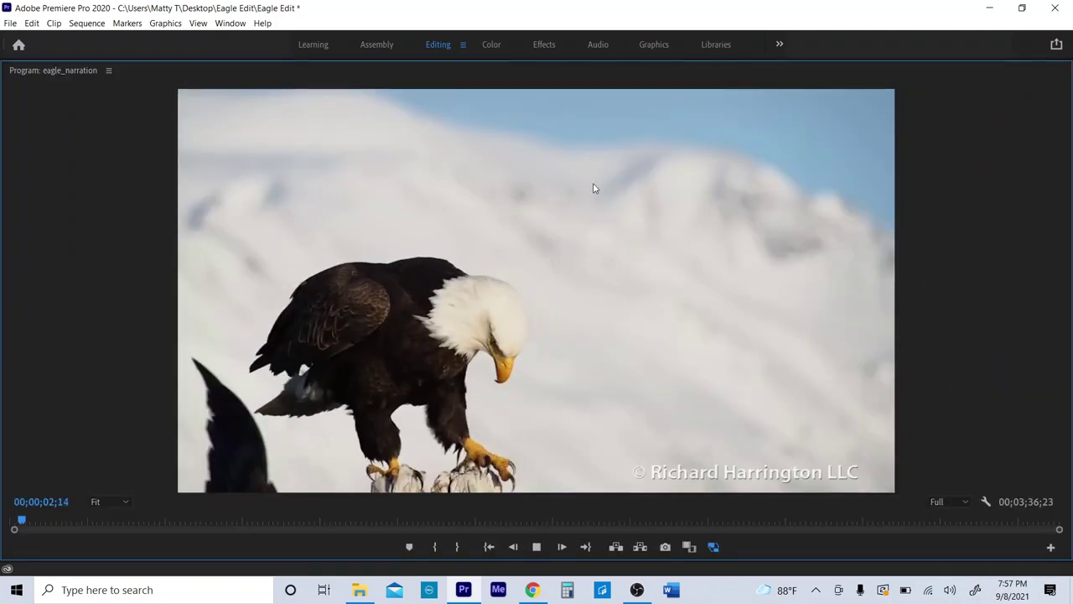
key(space)
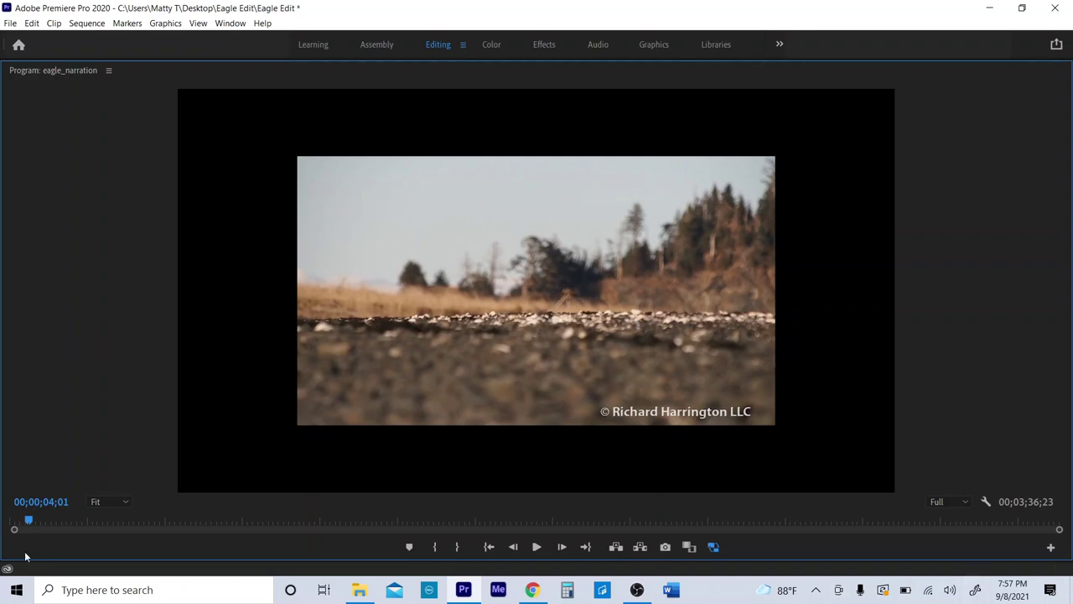
drag(28, 520, 22, 520)
key(space)
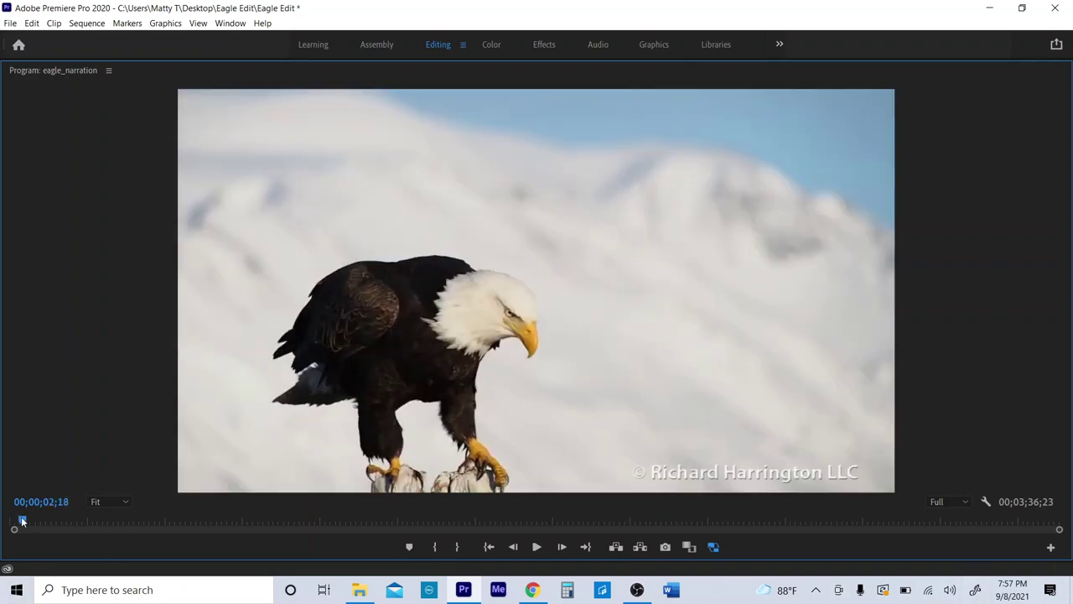
key(space)
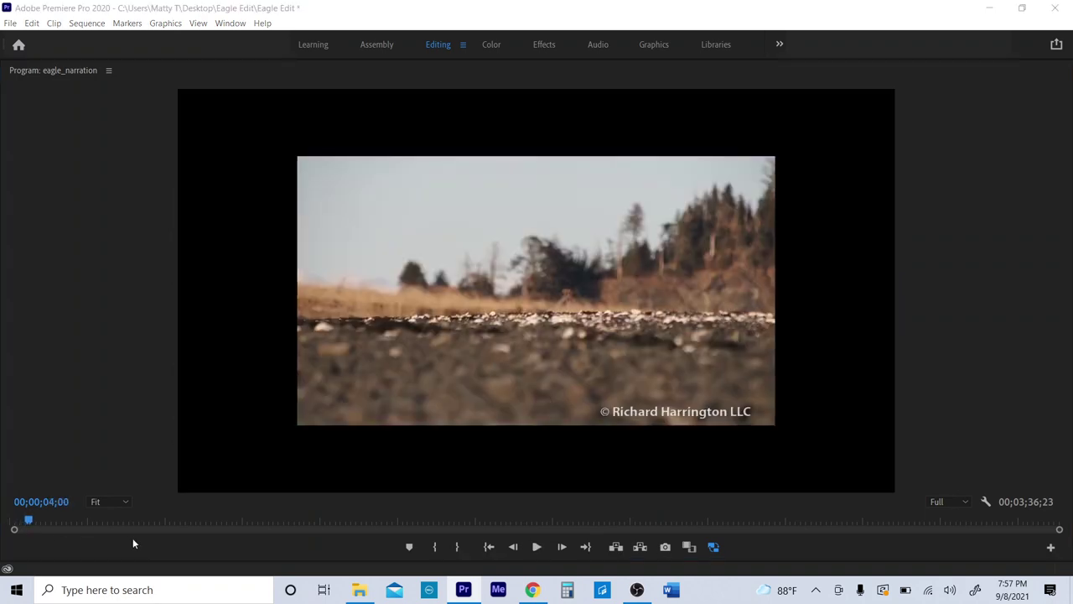
Dismiss the McAfee offer, restore the normal layout and move Shot_07.mp4 back against the end of Shot_06.mp4
click(88, 240)
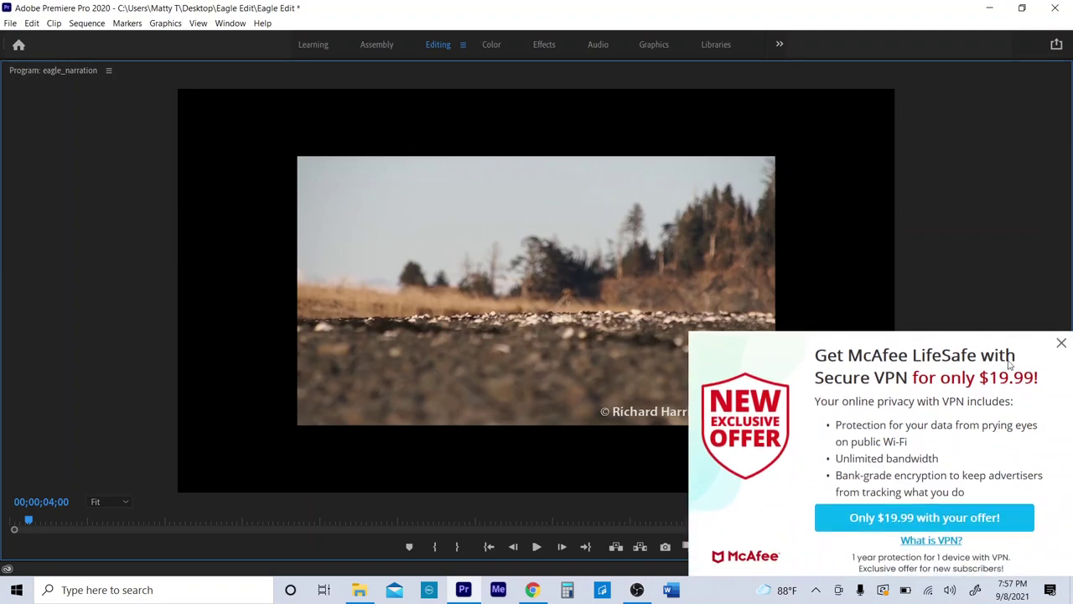
click(1061, 343)
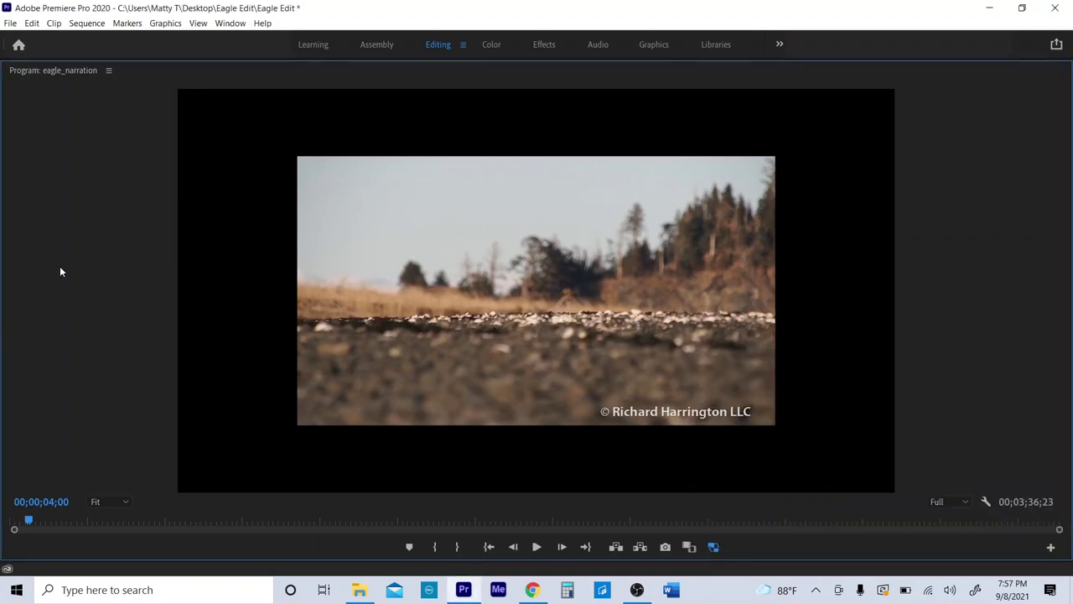
key(grave)
drag(883, 462, 874, 462)
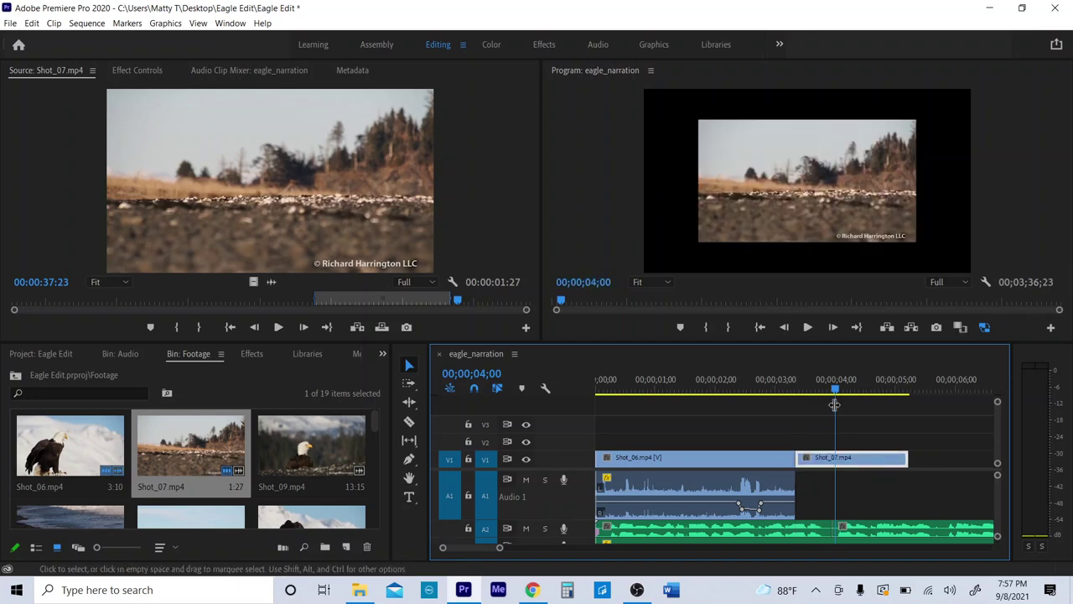
Cut the narration on A2 and the music on A3 at 00;00;05;20 and delete everything after the cut
key(Home)
drag(877, 390, 936, 386)
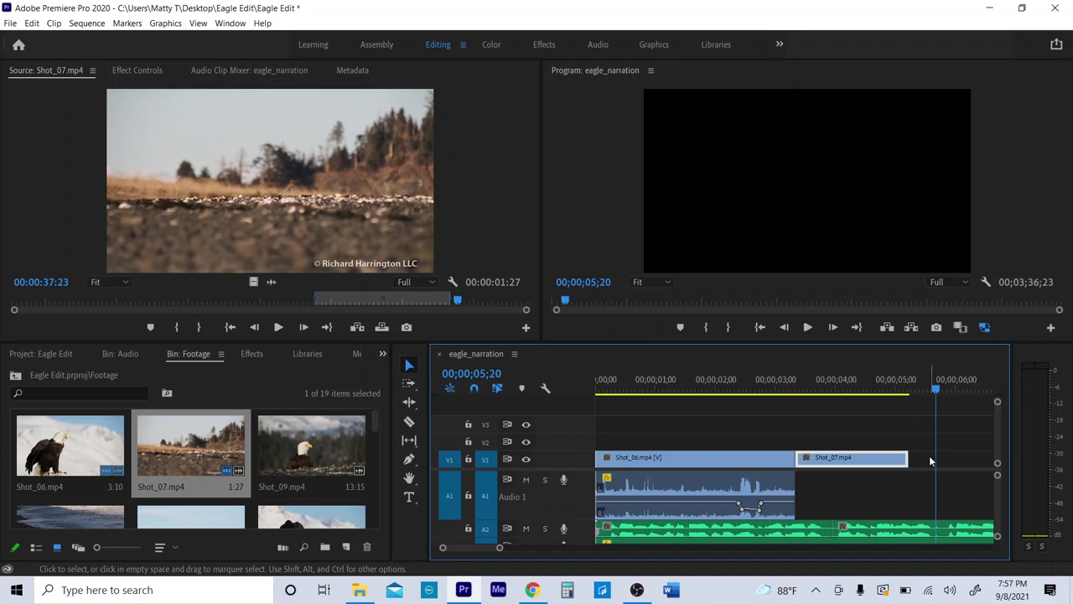
key(ctrl+k)
click(964, 537)
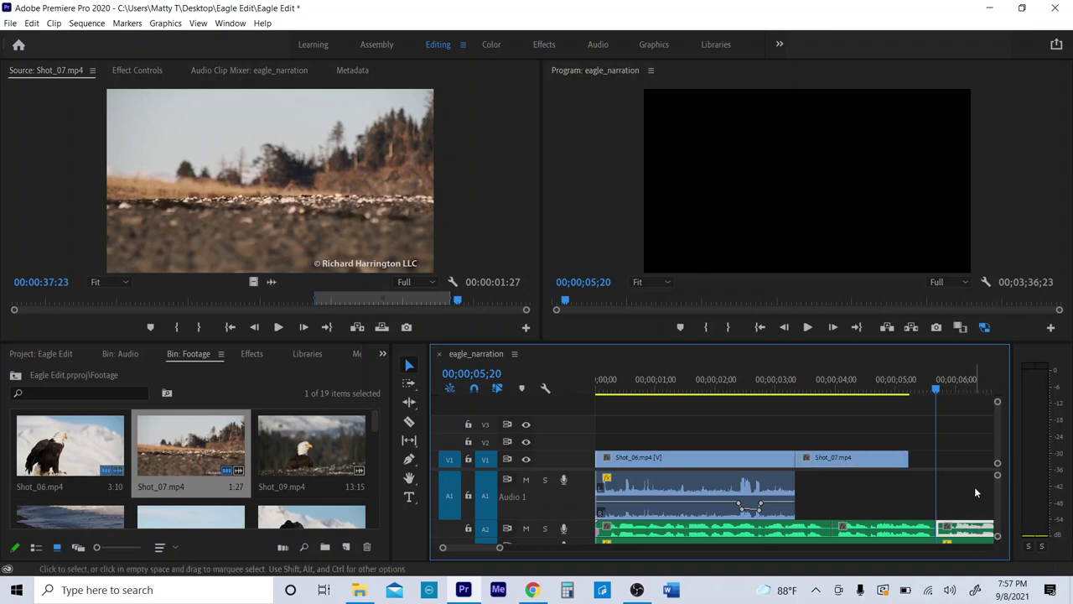
key(grave)
drag(635, 289, 560, 525)
key(Delete)
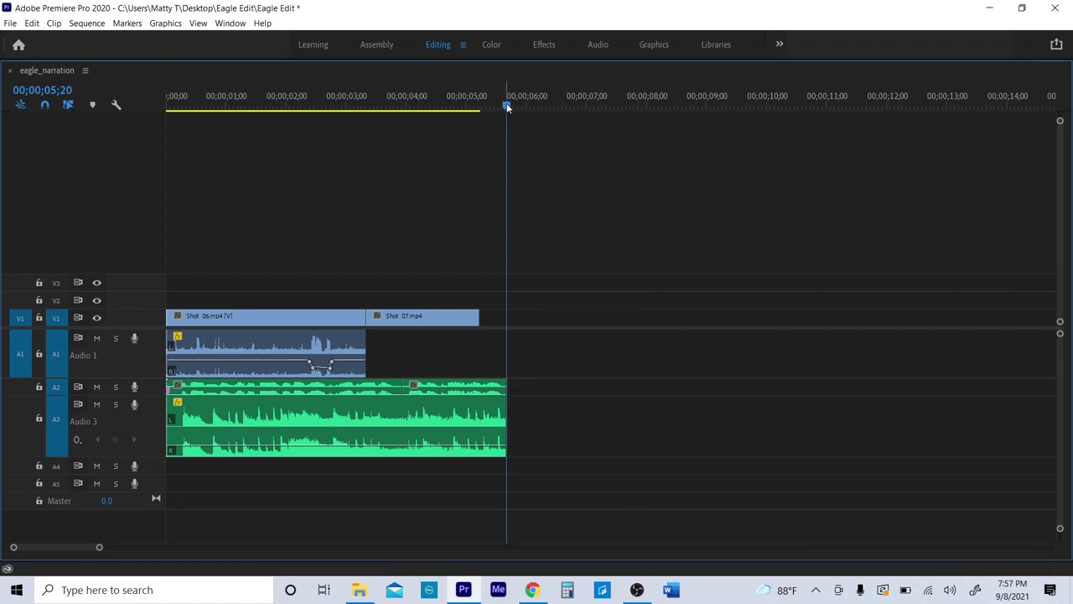
Extend the end of Shot_07.mp4 on V1 to 00;00;05;20 and move the Source Monitor playhead to 00:00:34:14
drag(479, 315, 506, 317)
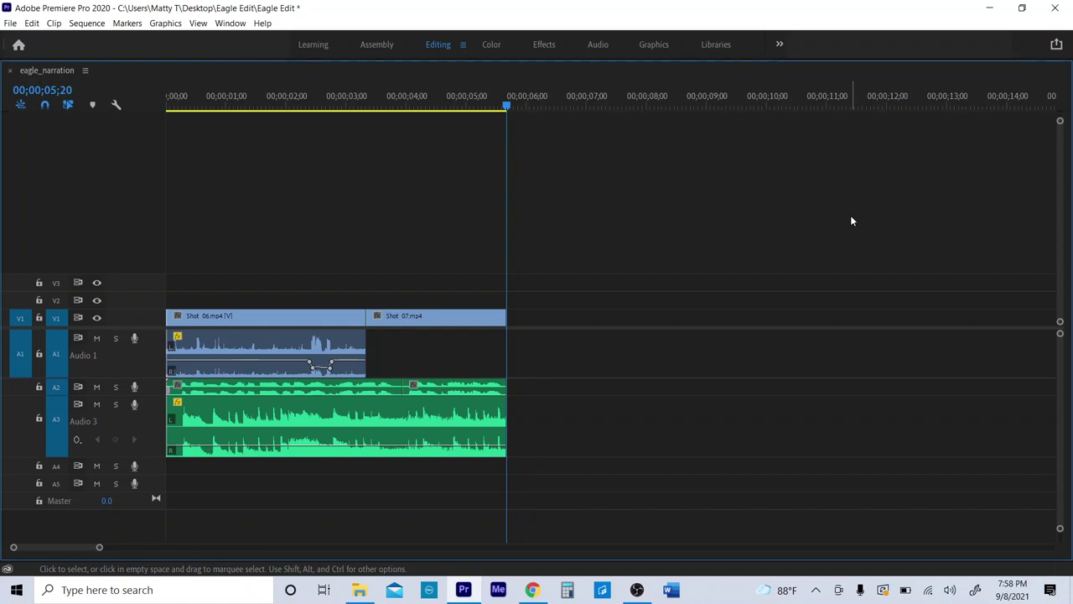
key(grave)
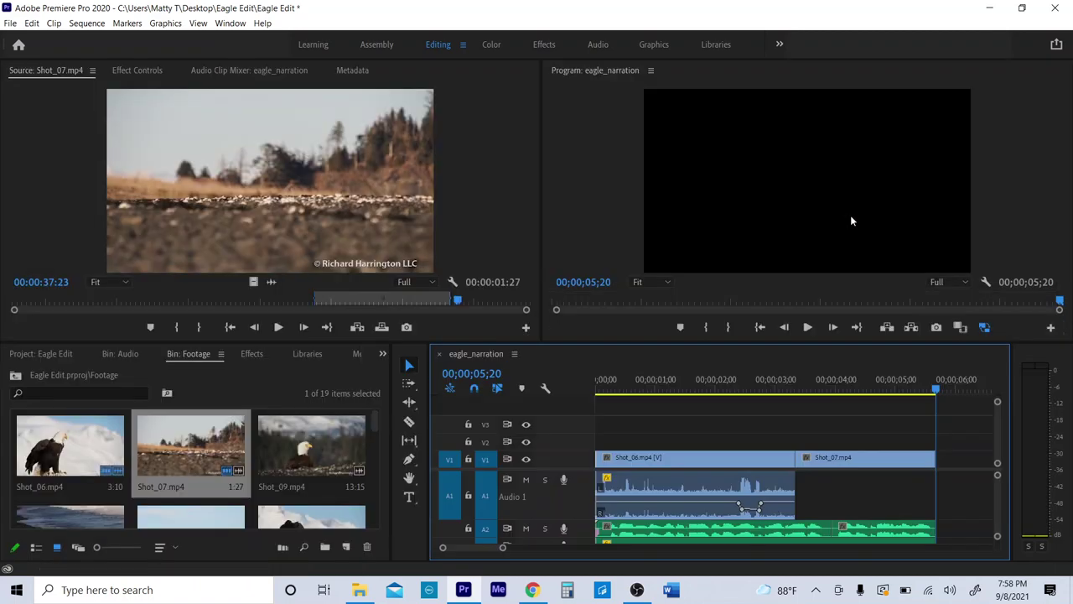
click(222, 299)
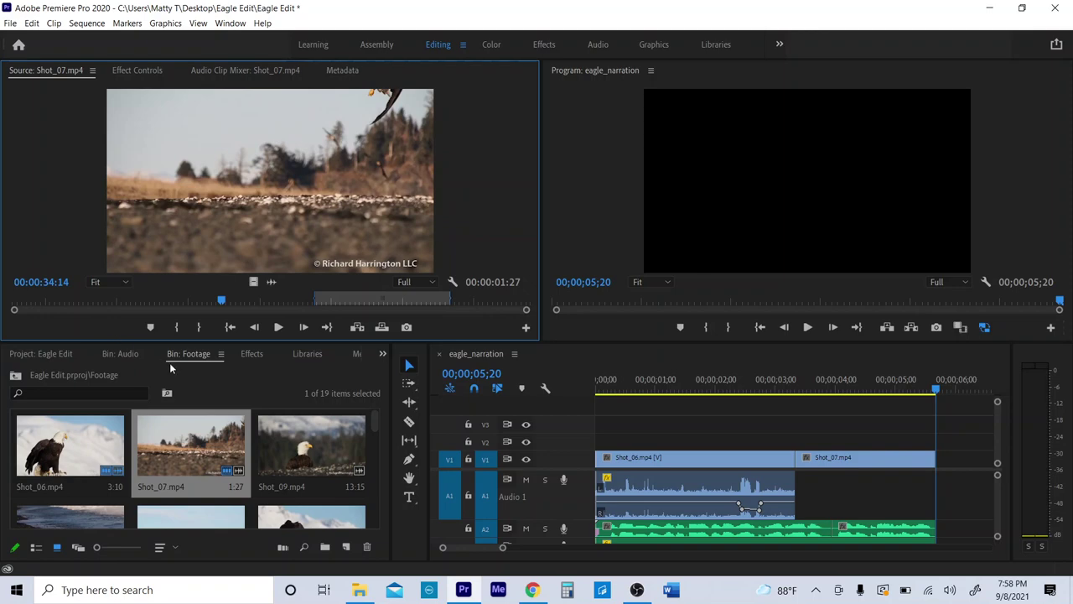
Mark Shot_07.mp4 in the Source Monitor with an In point at 00:00:34:14 and an Out point at 00:00:35:29
key(i)
click(329, 299)
key(o)
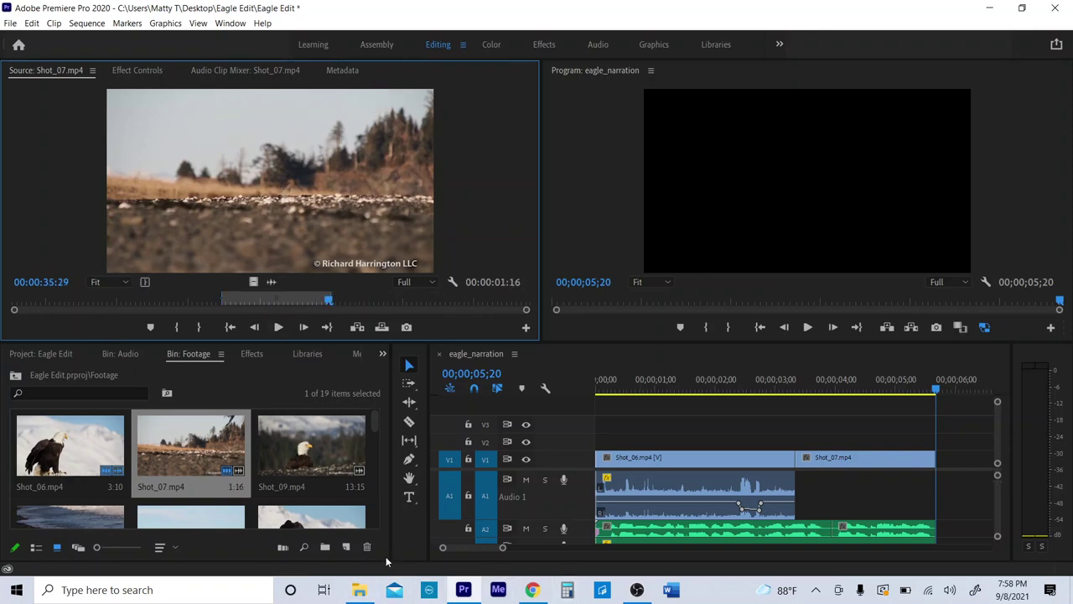
Mark the whole eagle_narration sequence from its start to the end of the last clip at 00;00;05;20 with In and Out points
drag(504, 550, 567, 548)
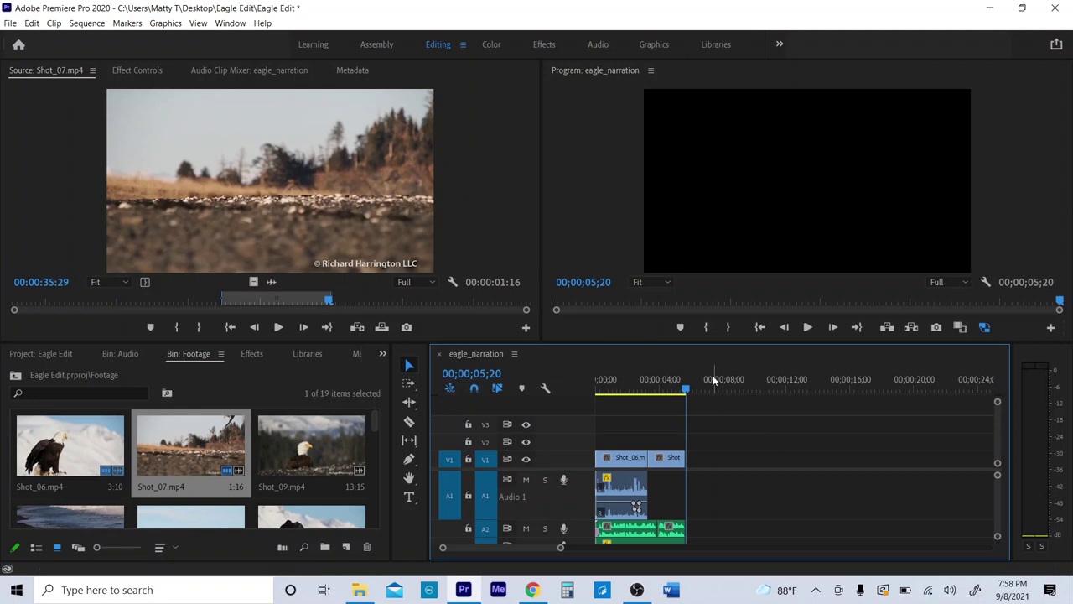
drag(685, 388, 550, 387)
drag(626, 387, 686, 386)
key(Up)
key(Down)
key(o)
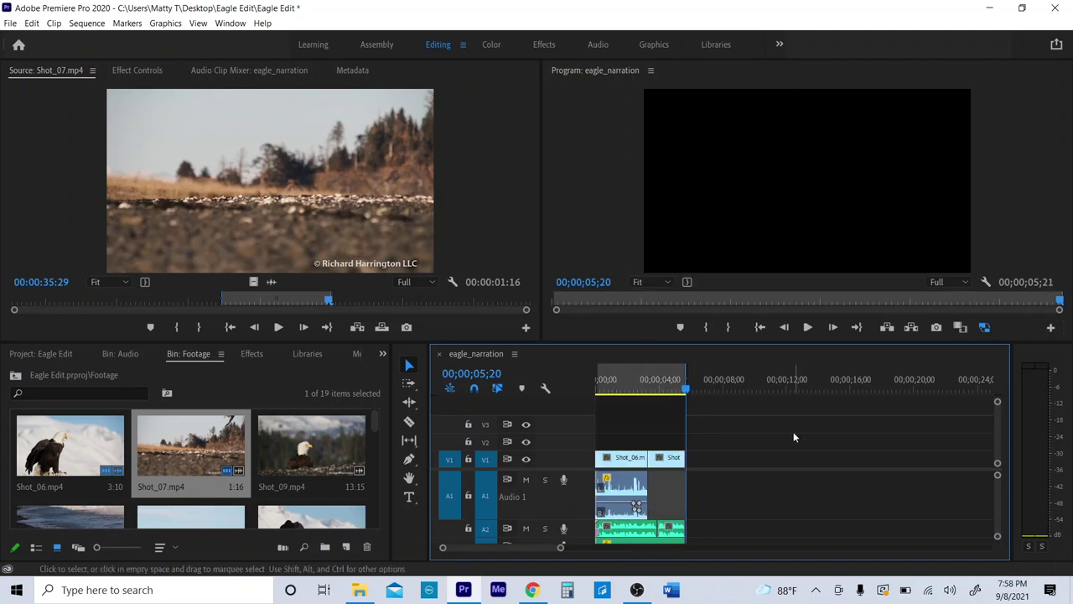
Open the media export settings for the sequence and choose the H.264 format
click(11, 23)
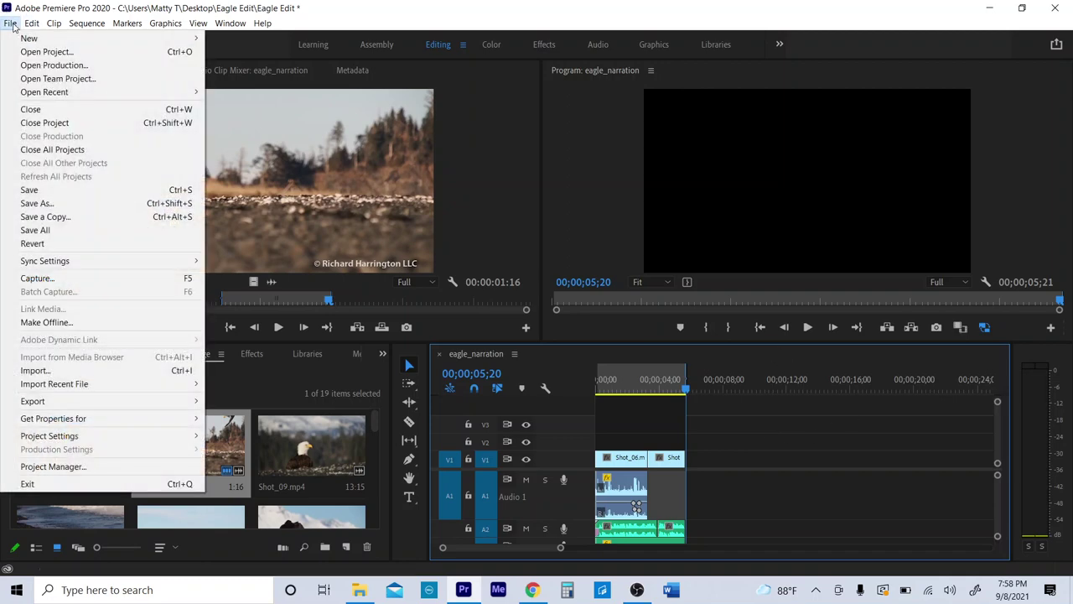
mouse_move(81, 401)
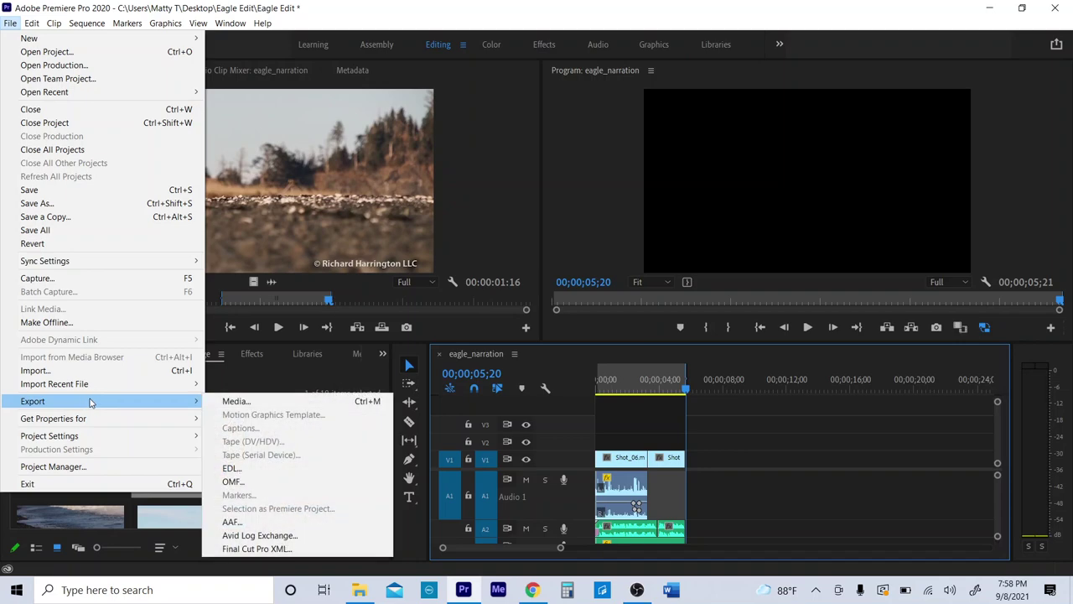
click(254, 401)
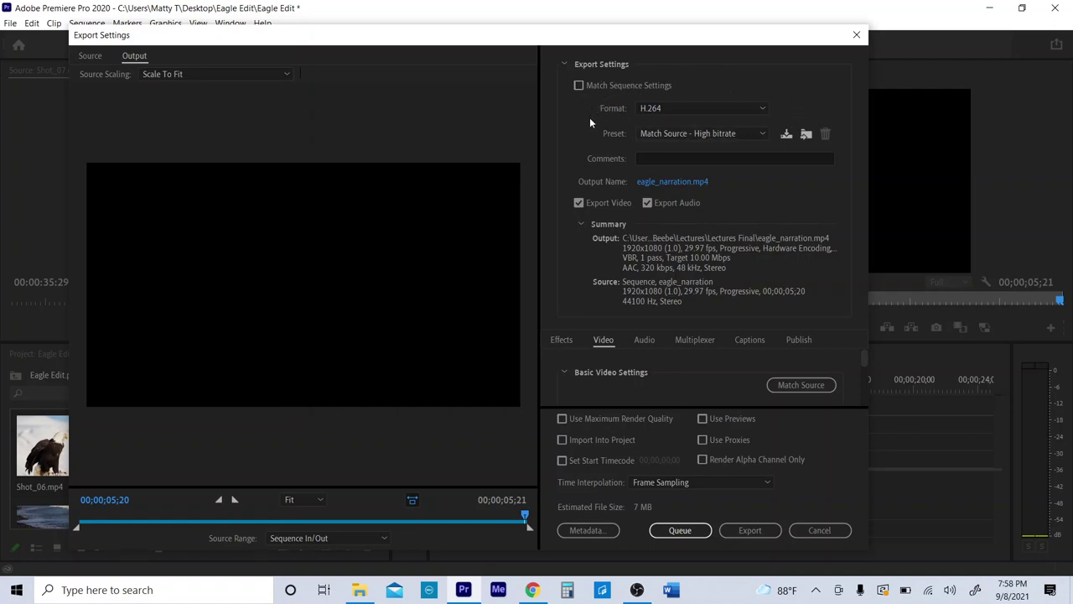
click(673, 107)
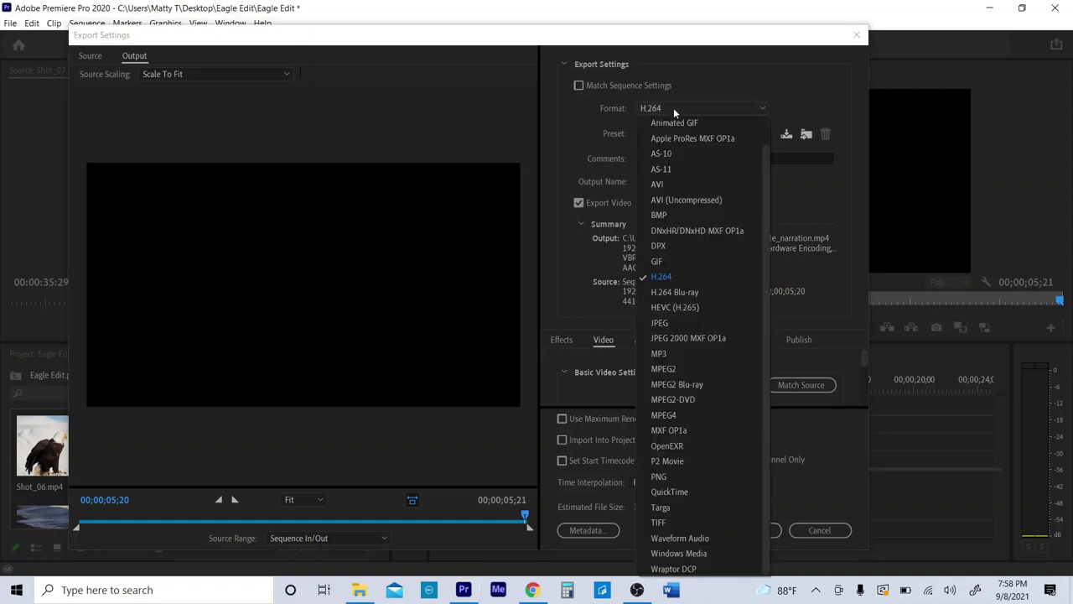
click(677, 279)
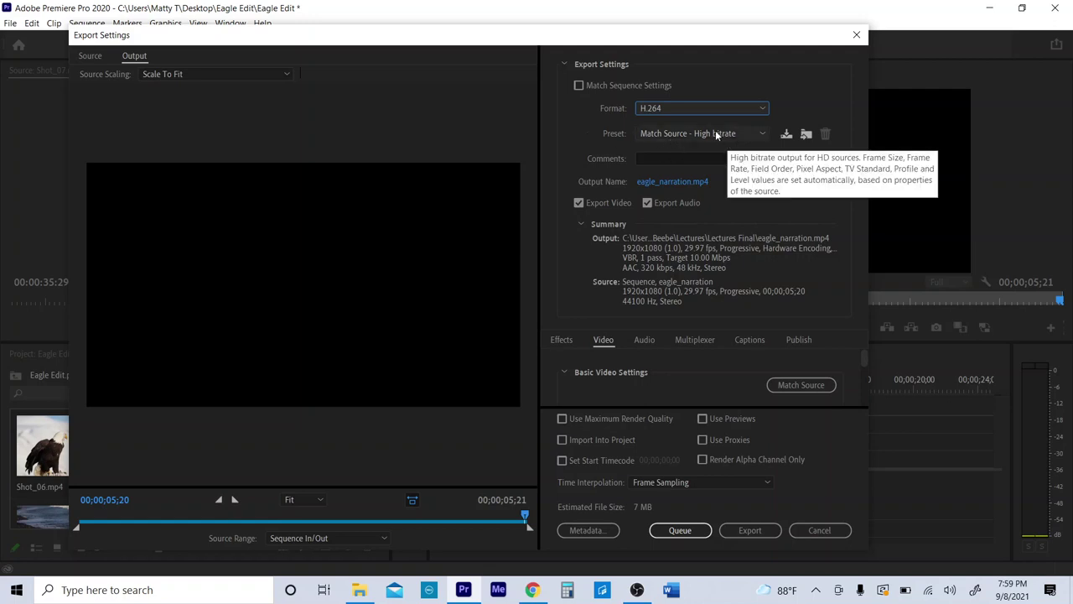
Create a folder named Exports inside the desktop's Eagle Edit folder and open it as the output location
click(674, 182)
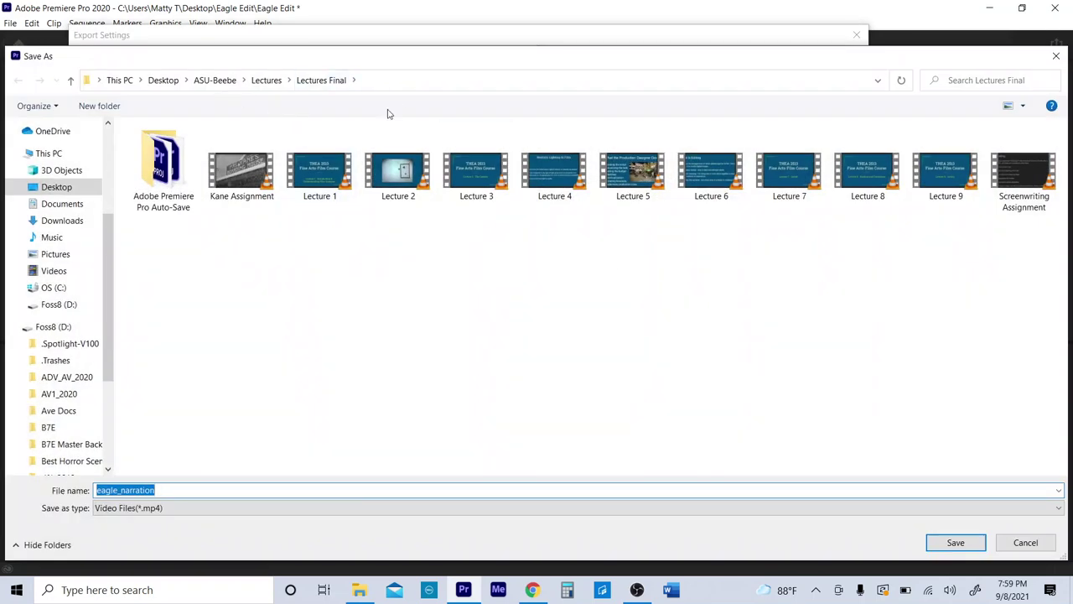
click(165, 81)
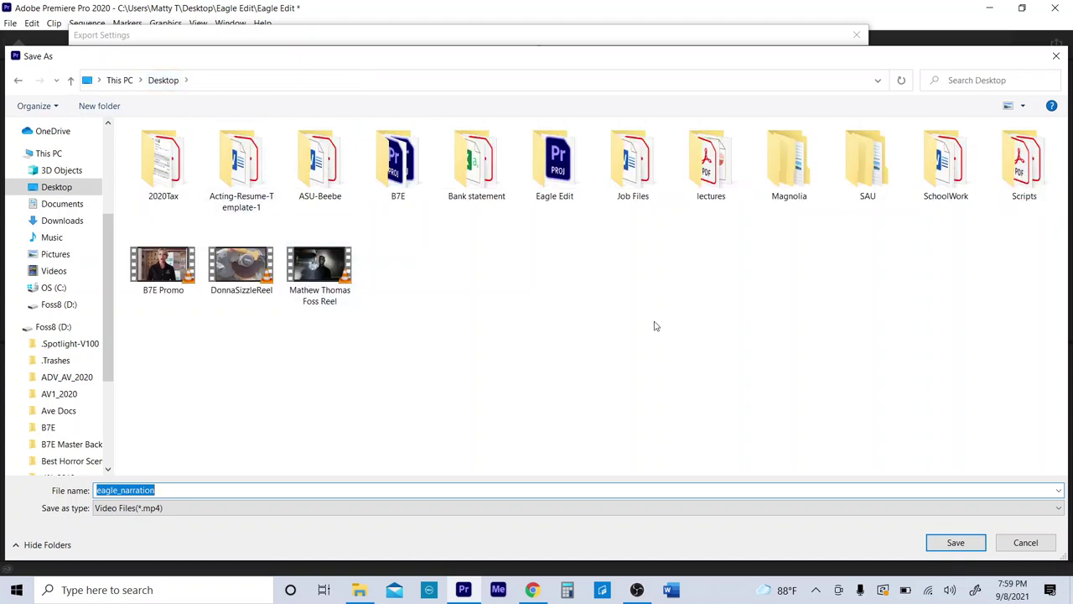
double_click(544, 164)
right_click(194, 269)
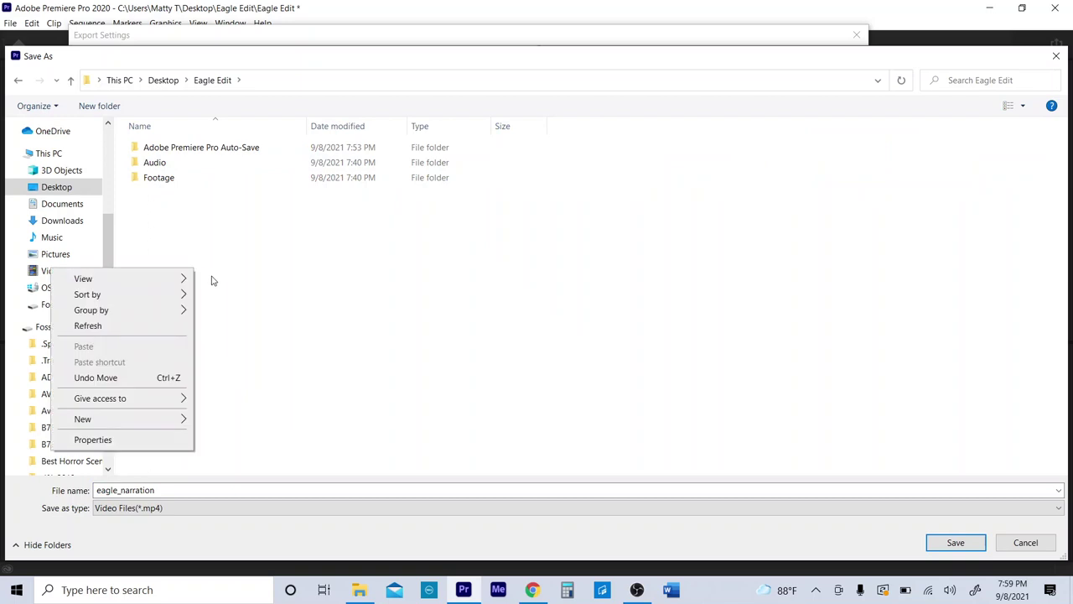
mouse_move(147, 418)
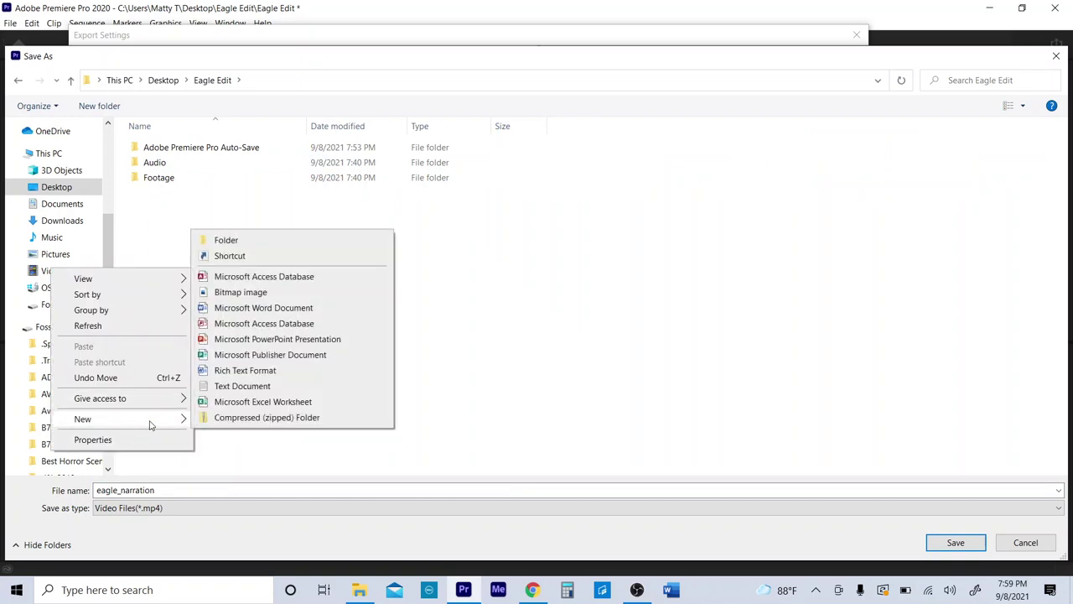
click(269, 242)
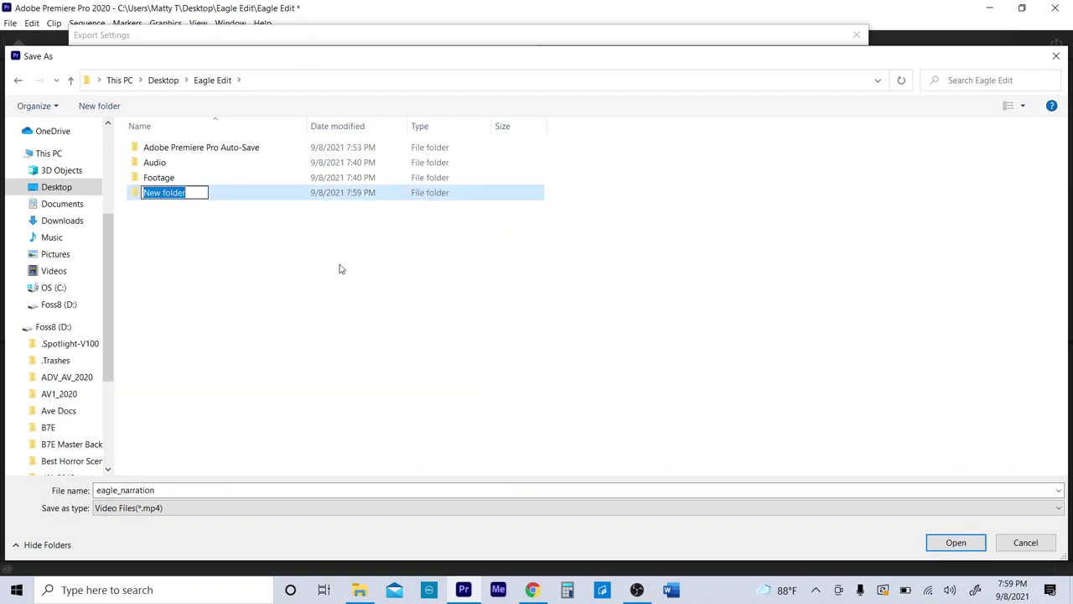
text(Exports)
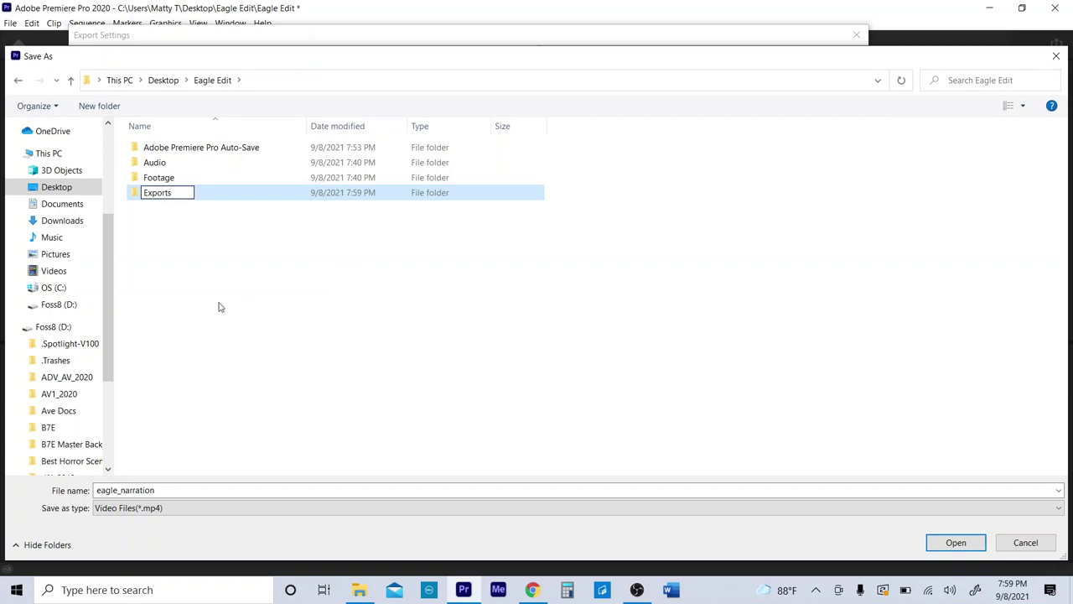
click(208, 259)
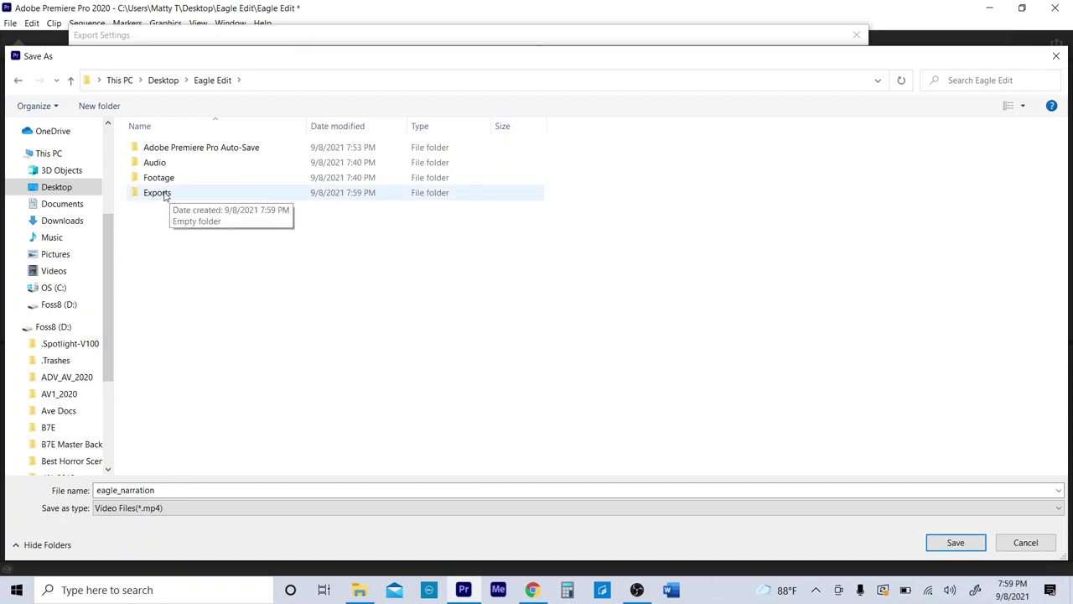
double_click(166, 195)
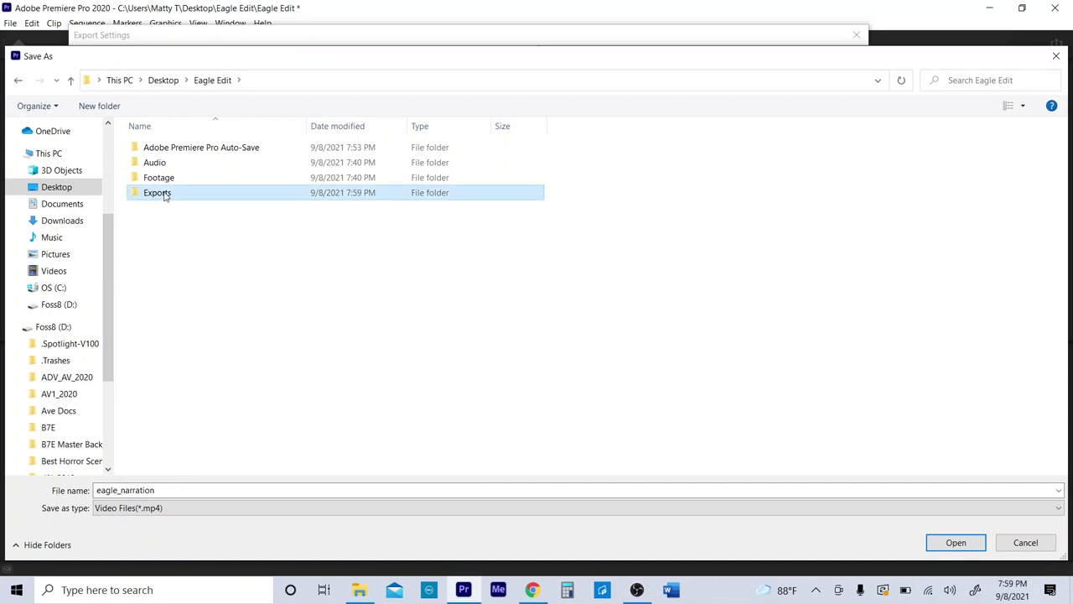
Name the output file eagle_narration_1 and save it as the export destination in the Exports folder
click(164, 492)
click(165, 491)
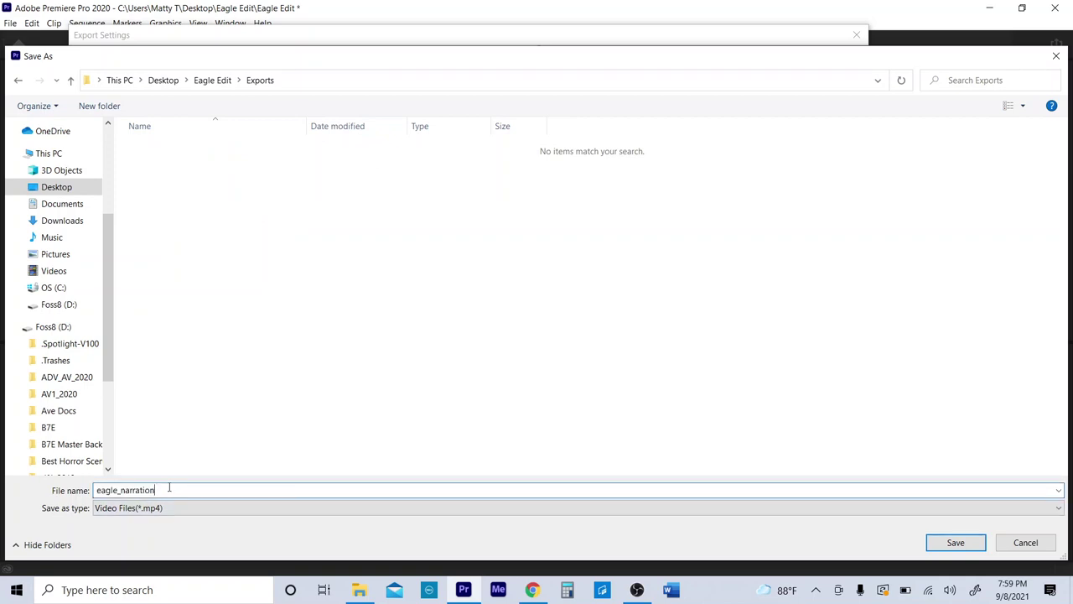
text(_1)
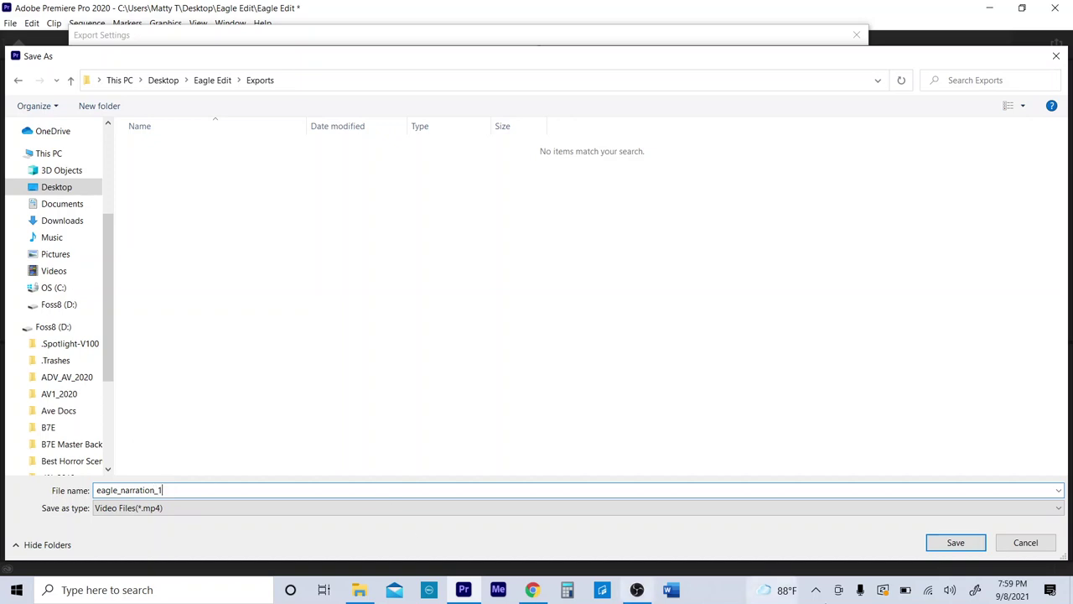
click(953, 543)
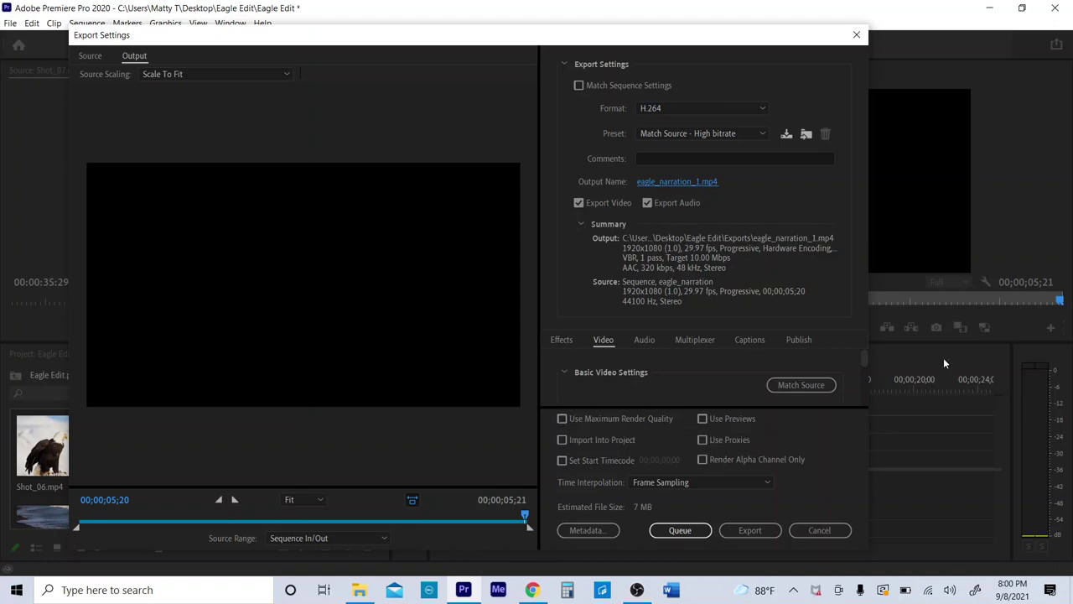
Check the bitrate in the video export settings, export the sequence with the Match Source - High bitrate preset and save the project
drag(864, 354, 866, 387)
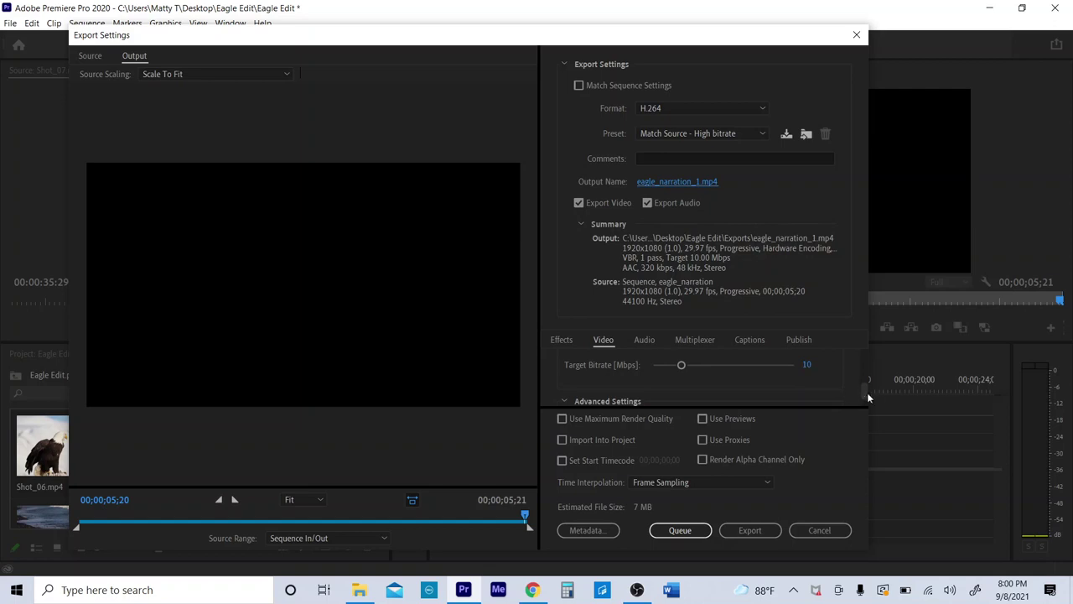
drag(863, 390, 866, 350)
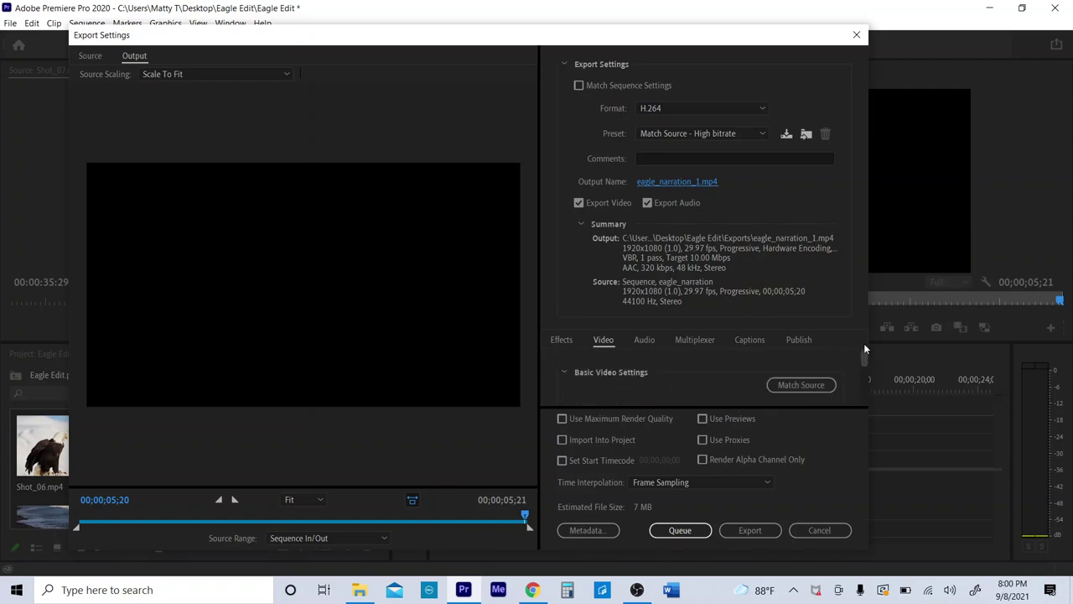
click(753, 529)
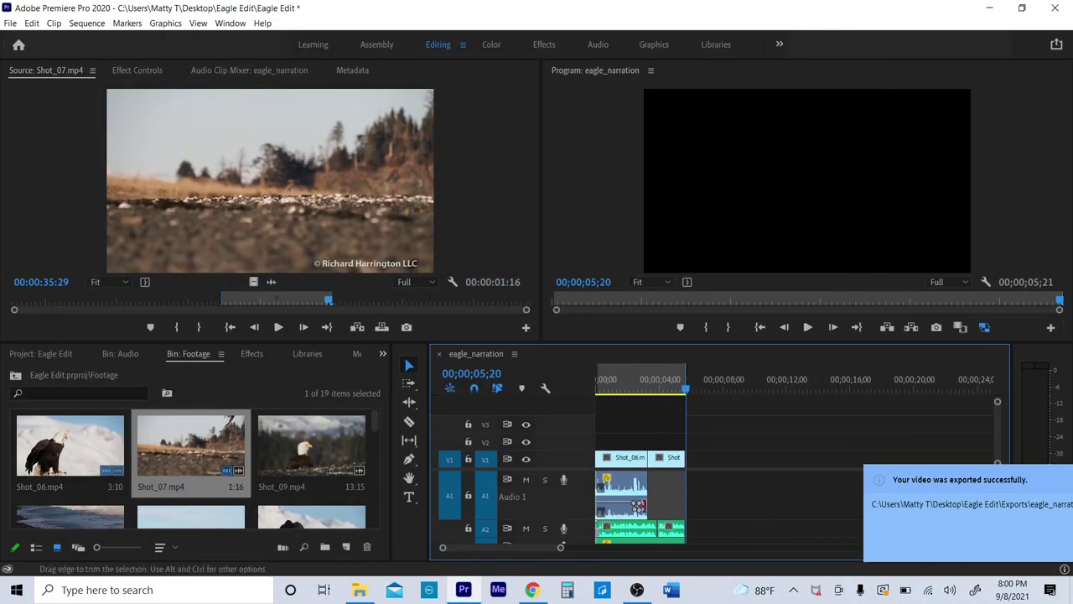
click(10, 24)
click(33, 190)
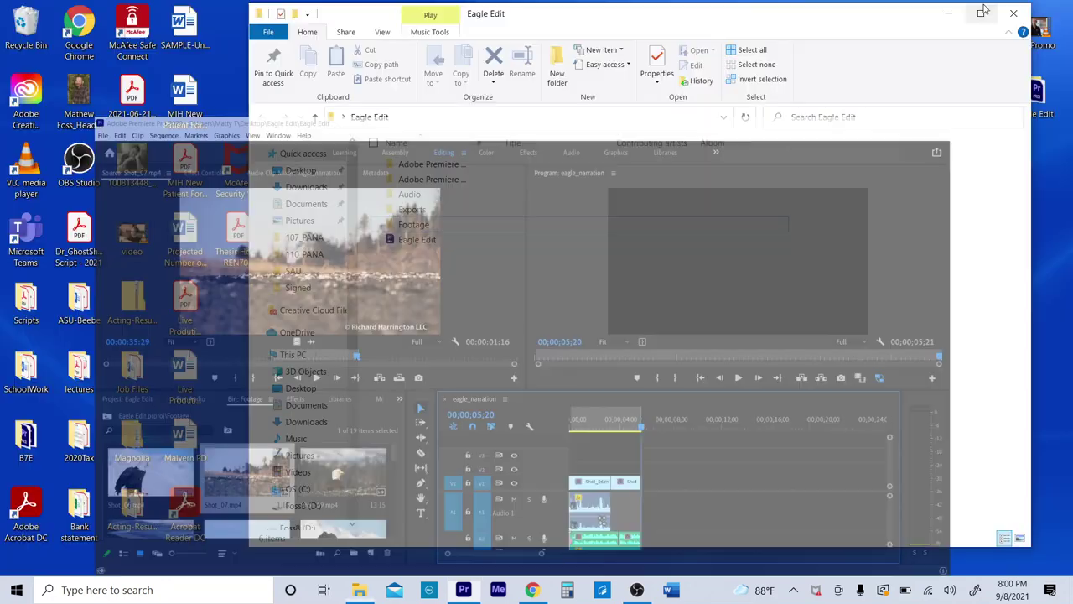
Switch to File Explorer, play eagle_narration_1 from the Exports folder in VLC and close the player
click(989, 8)
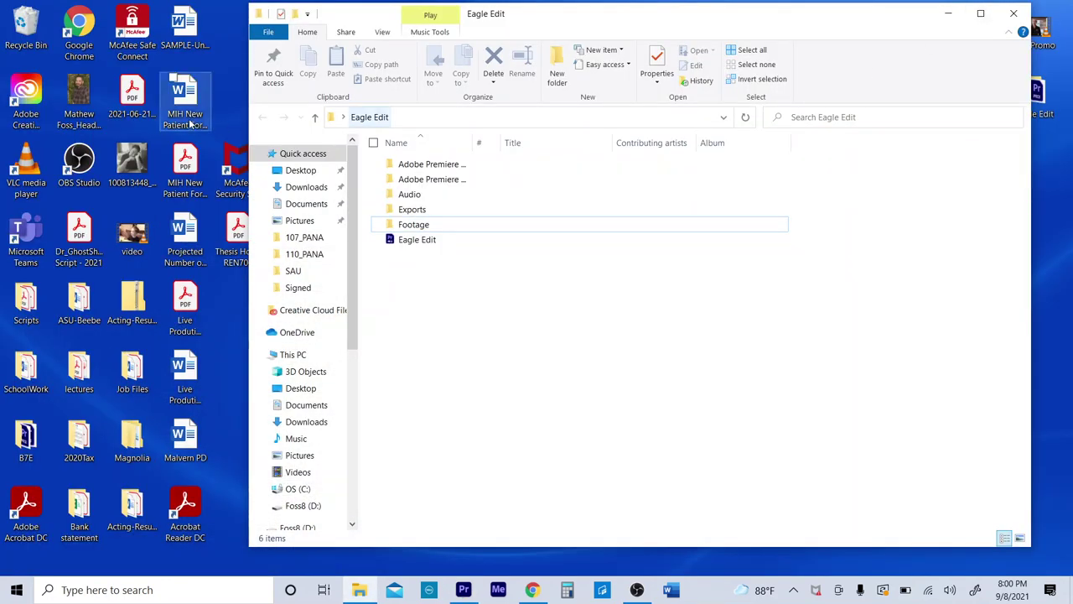
double_click(428, 211)
click(411, 202)
double_click(411, 201)
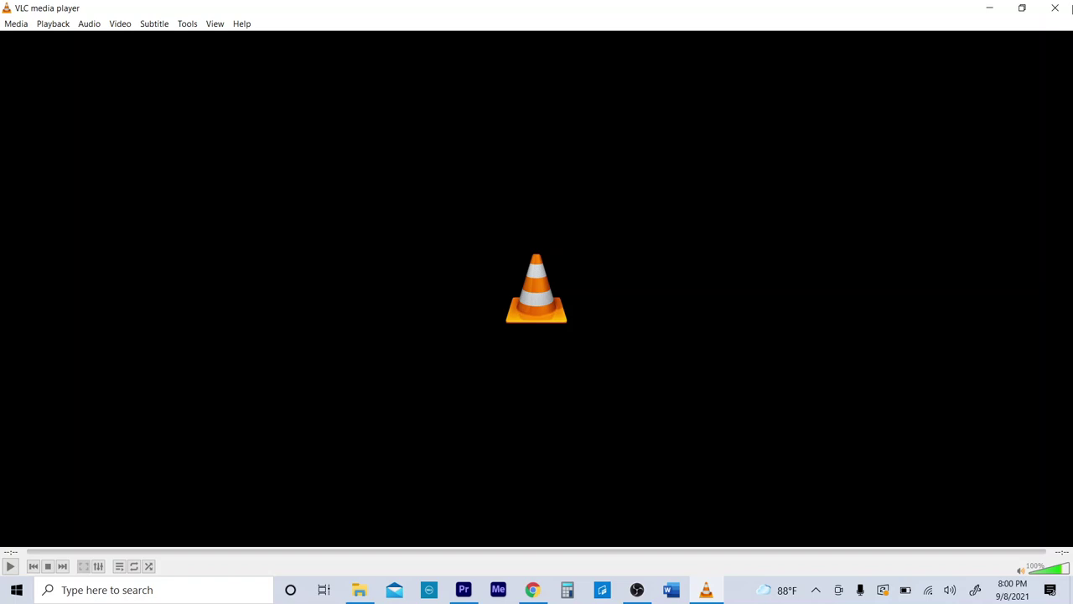
click(1055, 6)
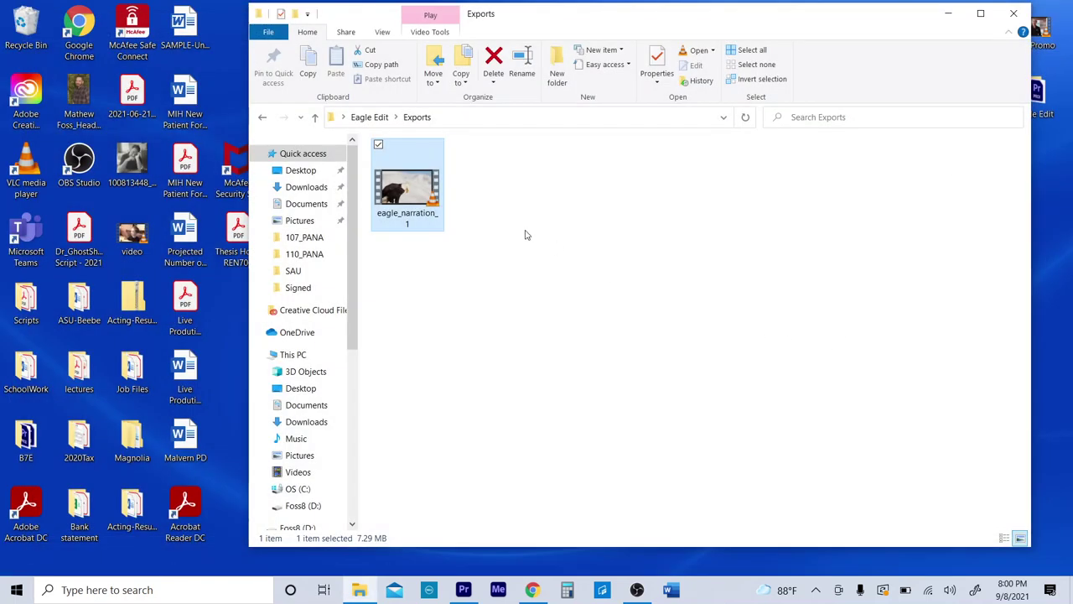
Delete eagle_narration_1 from the Exports folder, close File Explorer and switch back to Premiere Pro
right_click(408, 205)
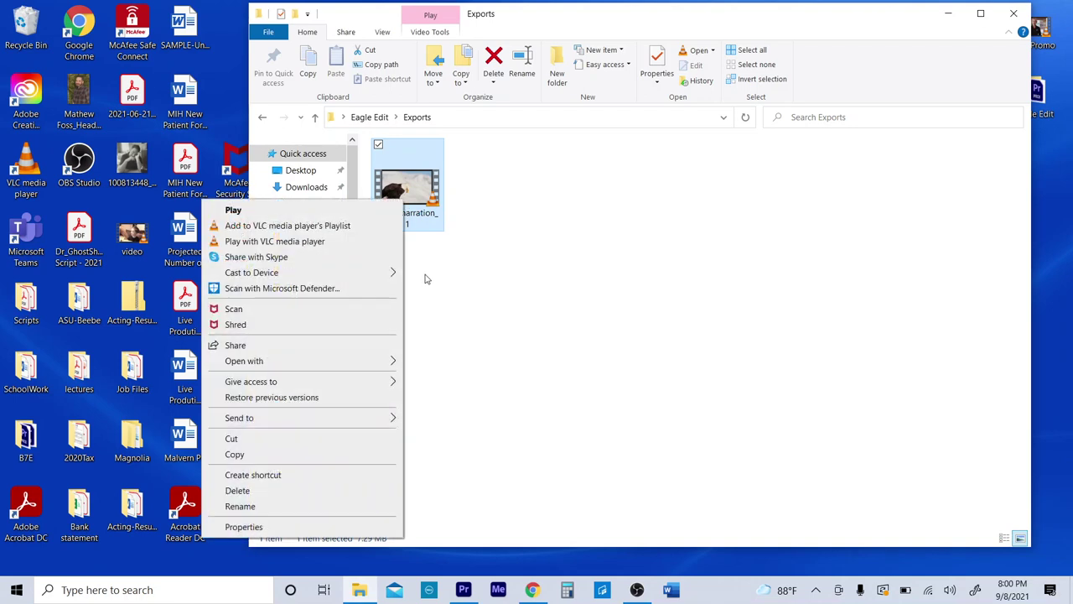
click(254, 491)
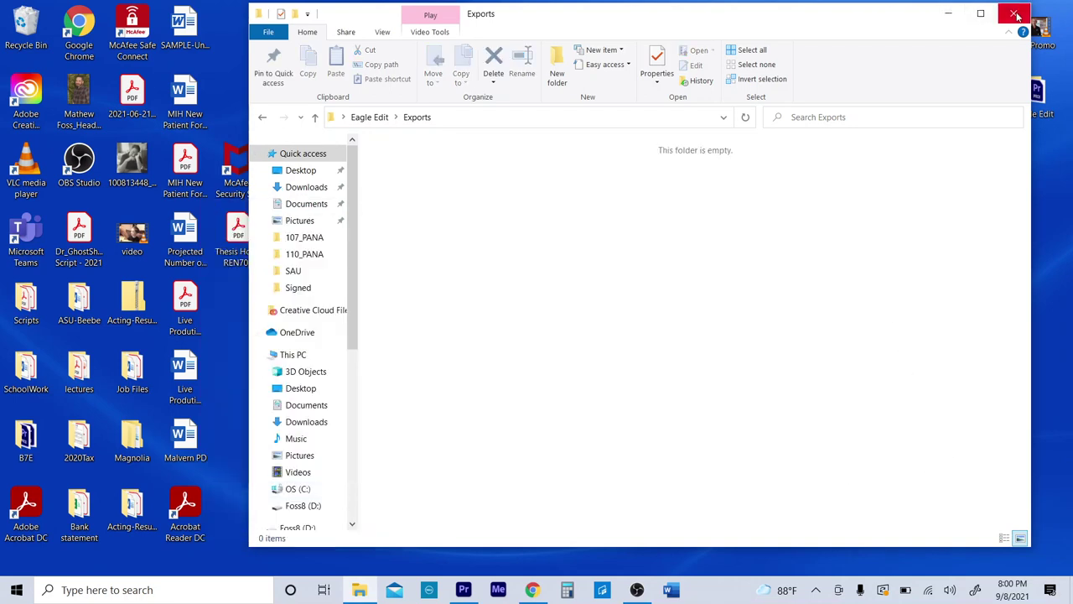
click(1013, 14)
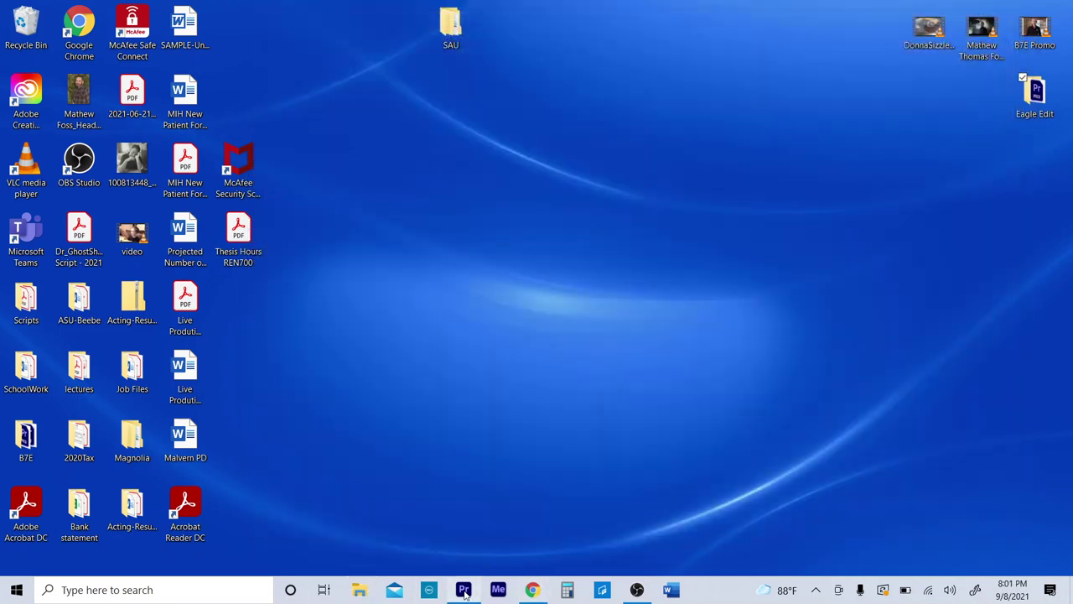
click(463, 589)
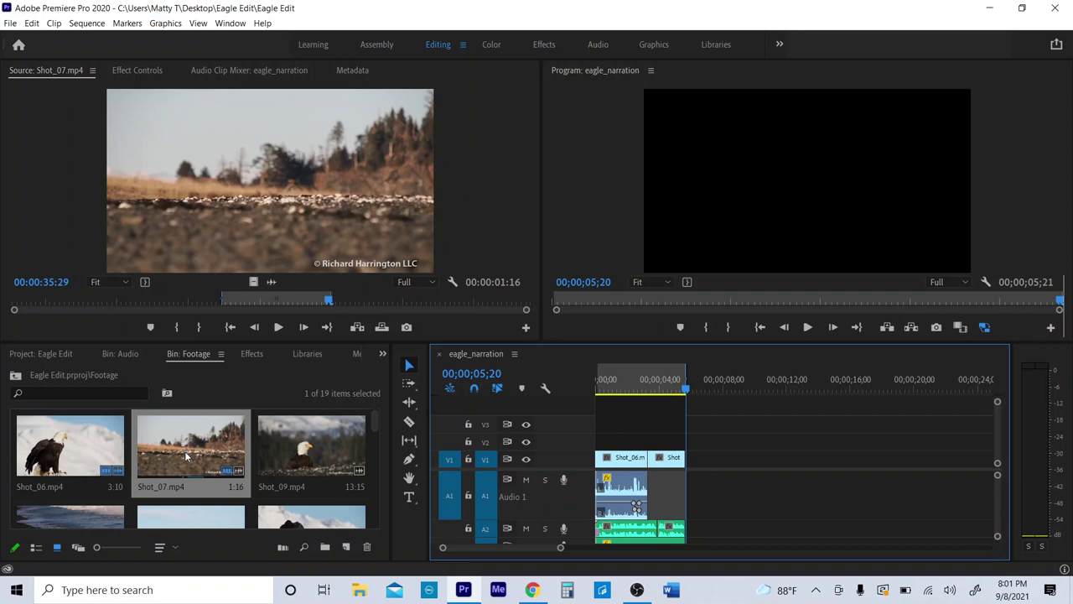
Move the playhead to 00;00;04;09 and apply Scale to Frame Size to Shot_07.mp4 on V1
click(667, 388)
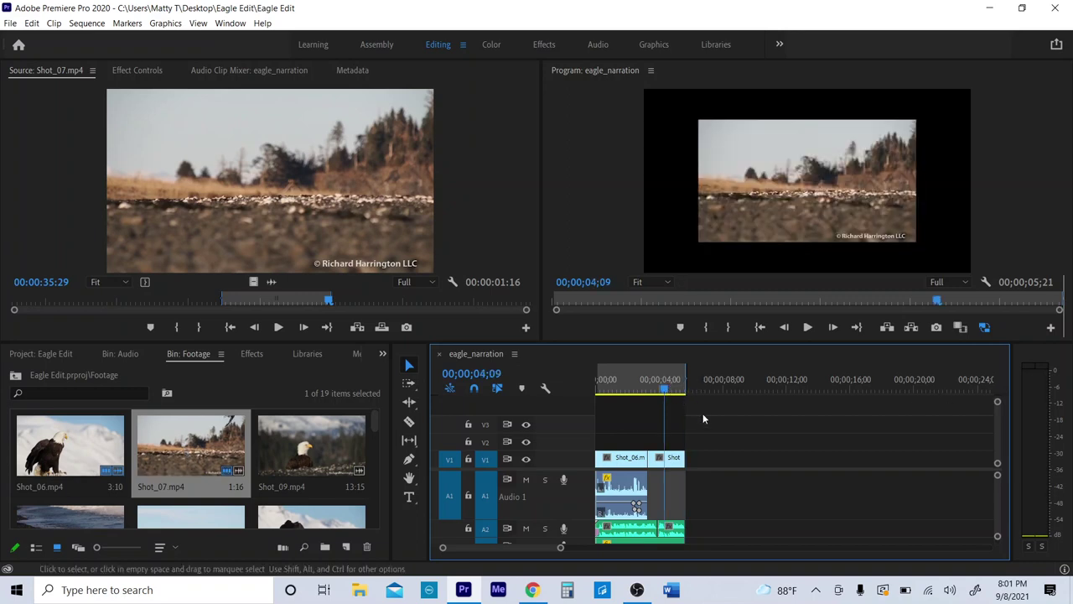
right_click(680, 462)
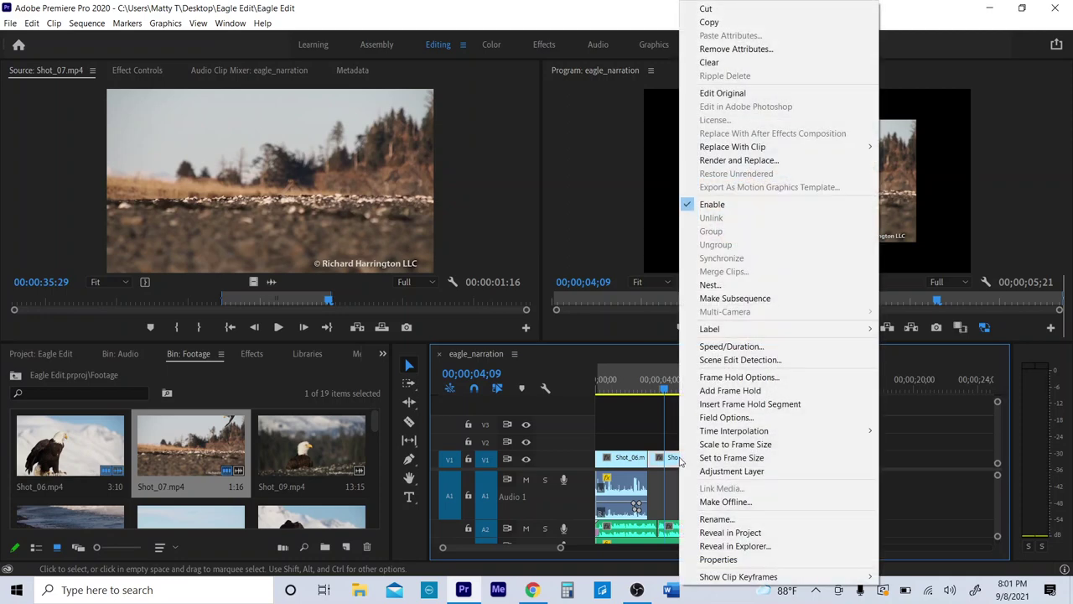
click(726, 444)
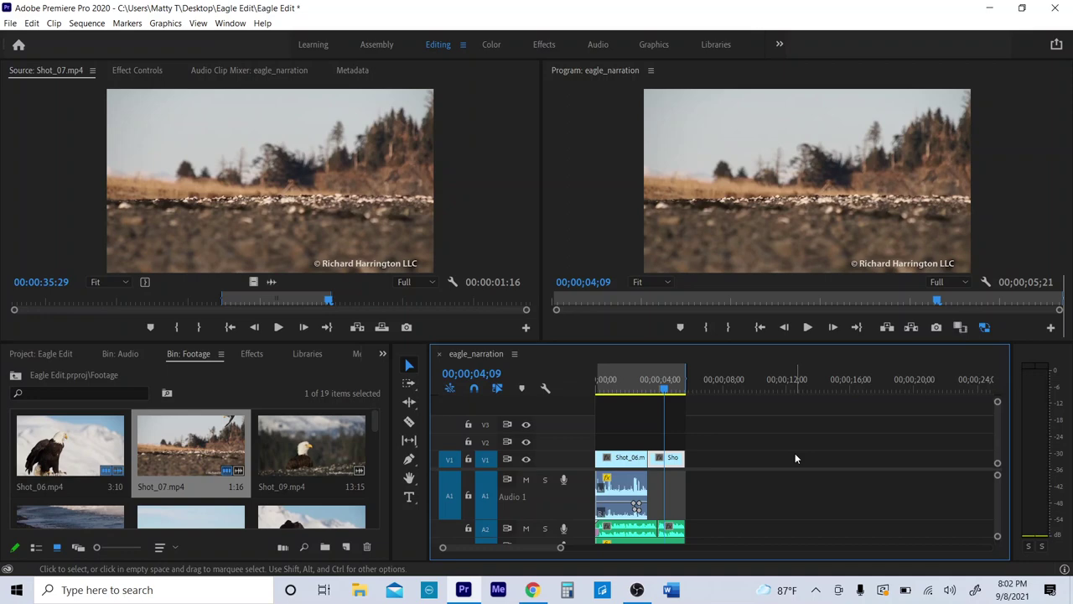
Review the sequence settings without changing them and return the playhead to the start of the sequence
click(94, 24)
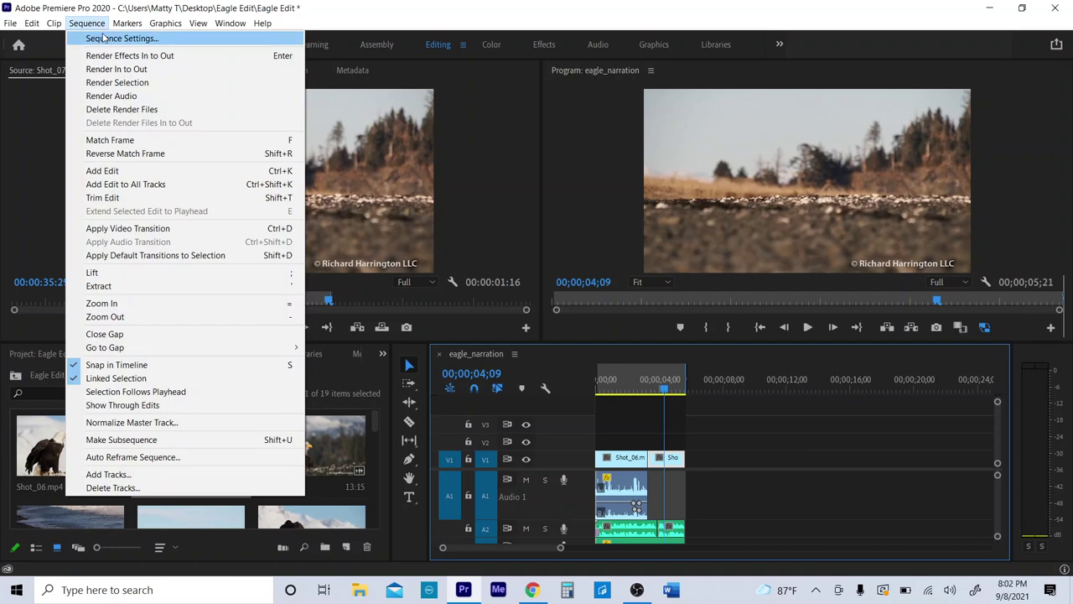
click(102, 38)
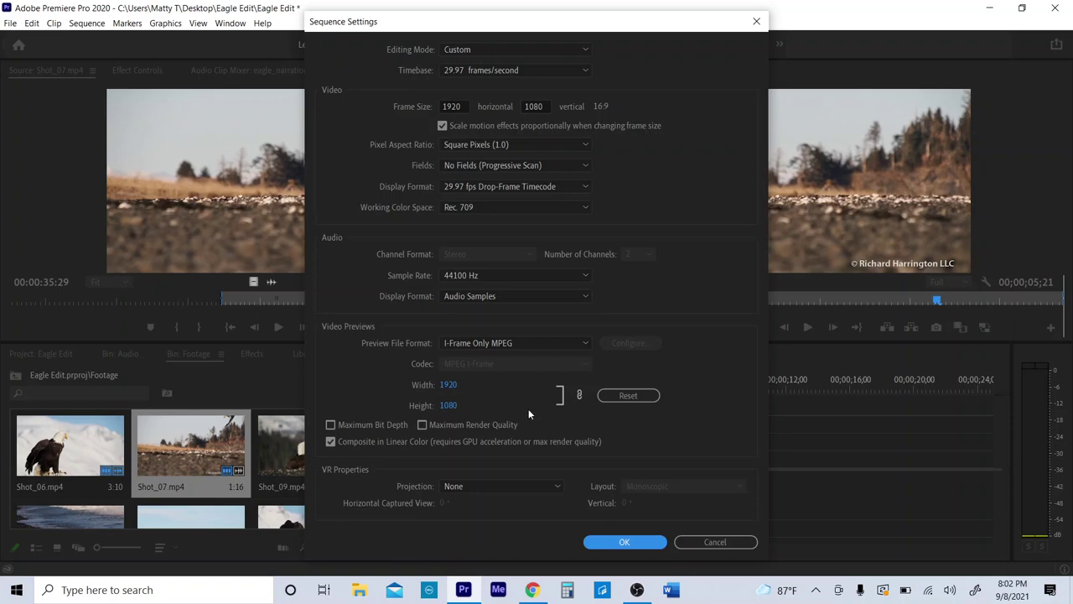
click(714, 543)
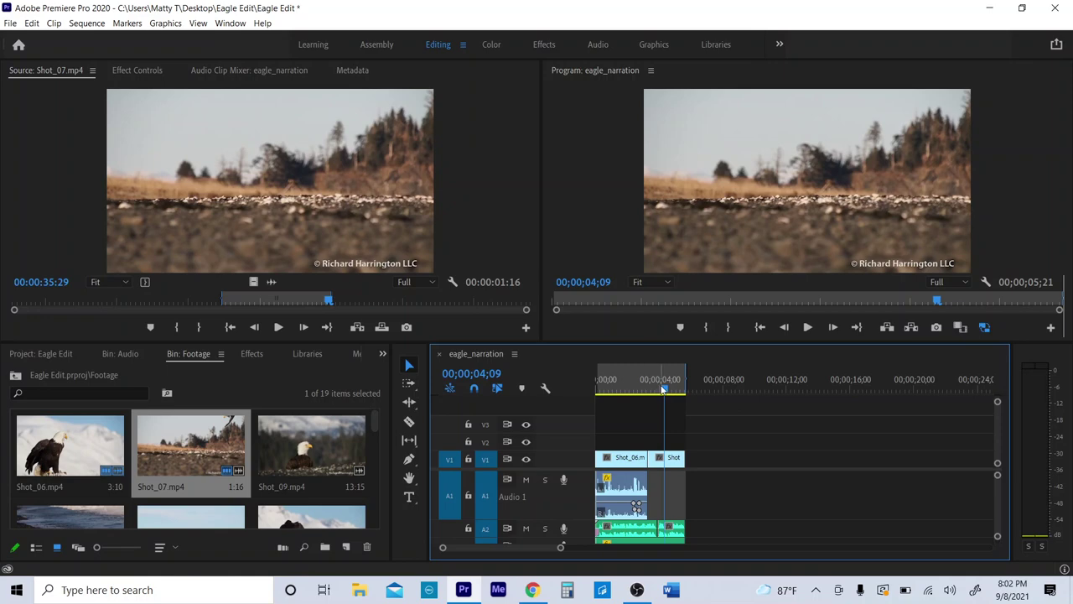
drag(661, 386, 596, 388)
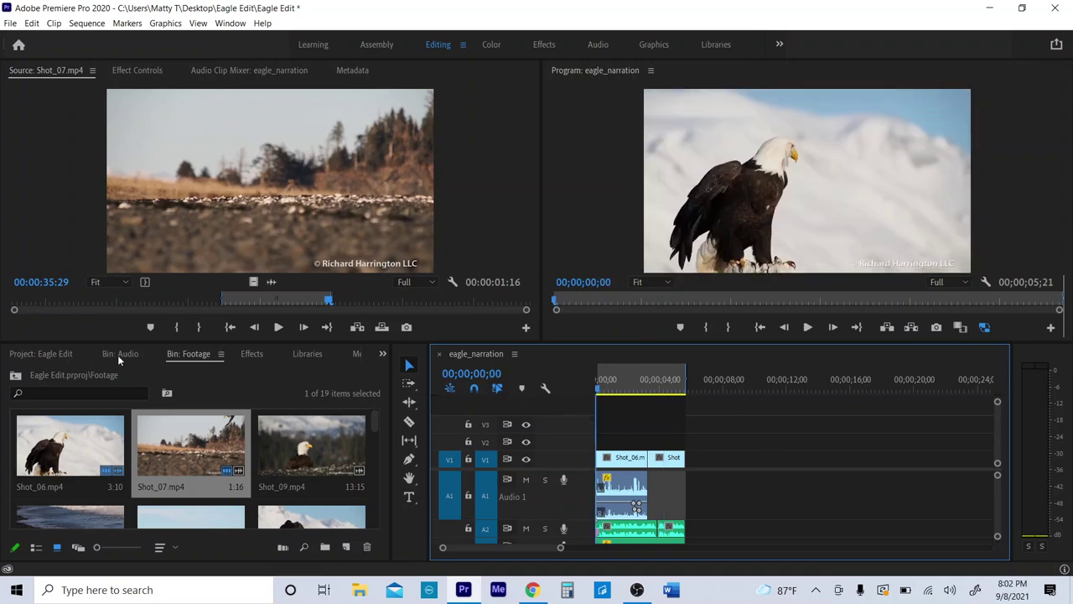
Set the Exponential Fade crossfade as the default audio transition
click(257, 353)
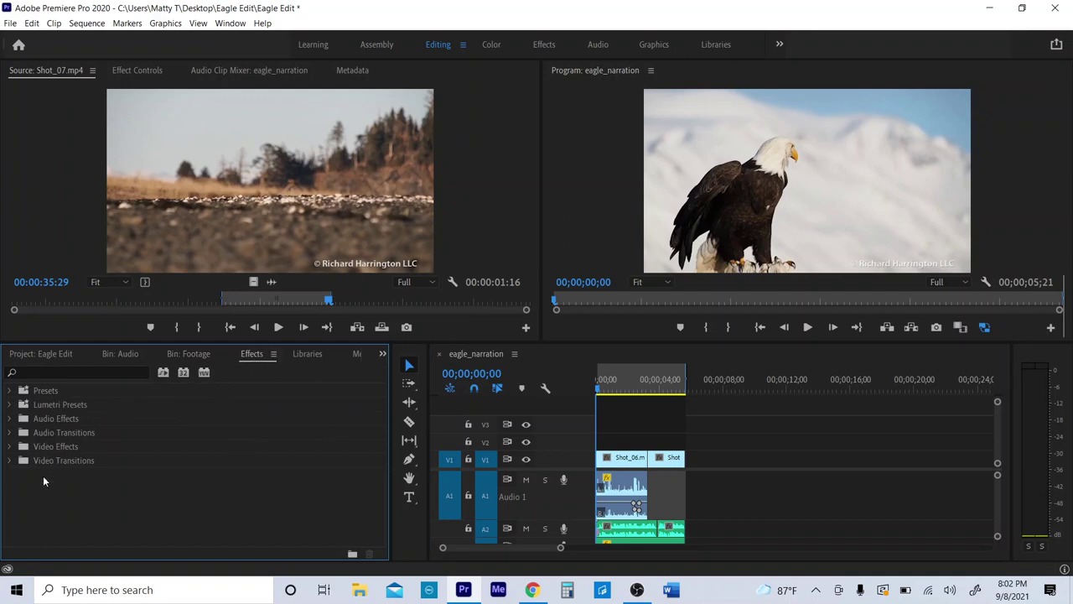
click(10, 433)
click(19, 447)
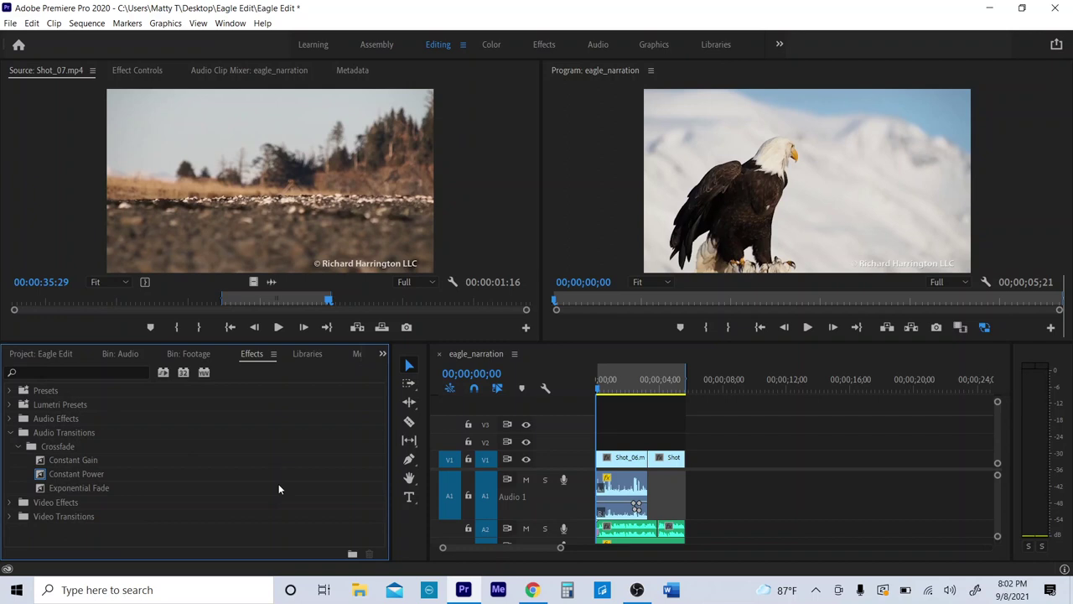
right_click(64, 488)
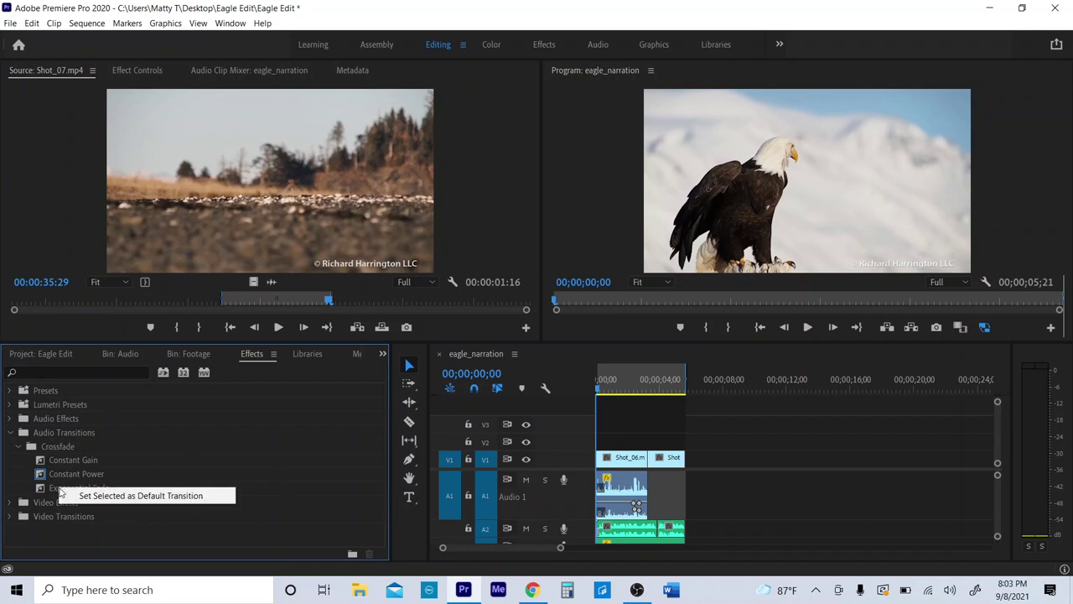
click(88, 497)
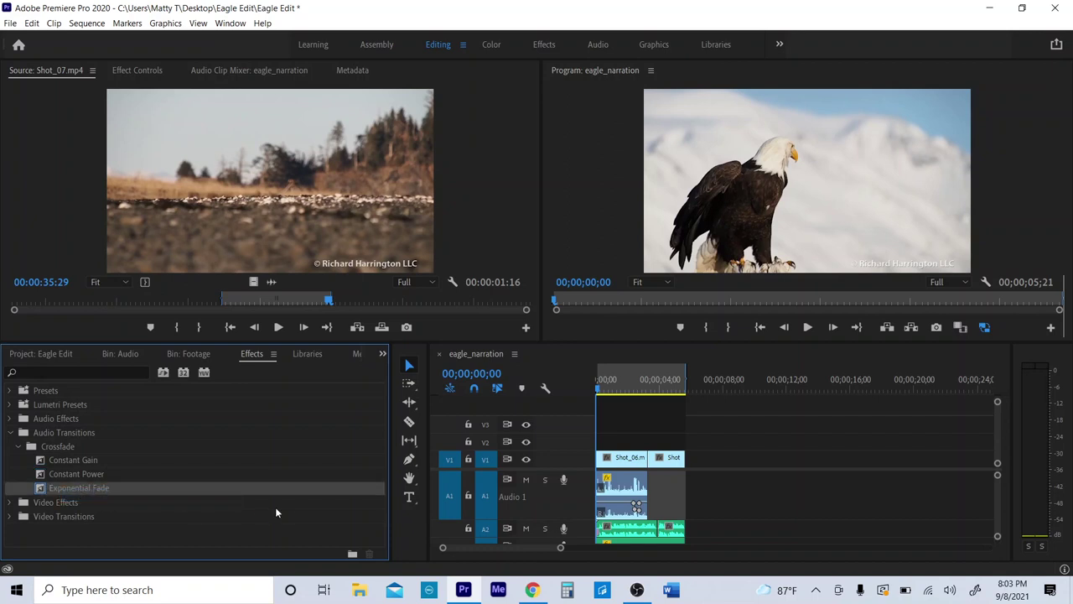
click(194, 534)
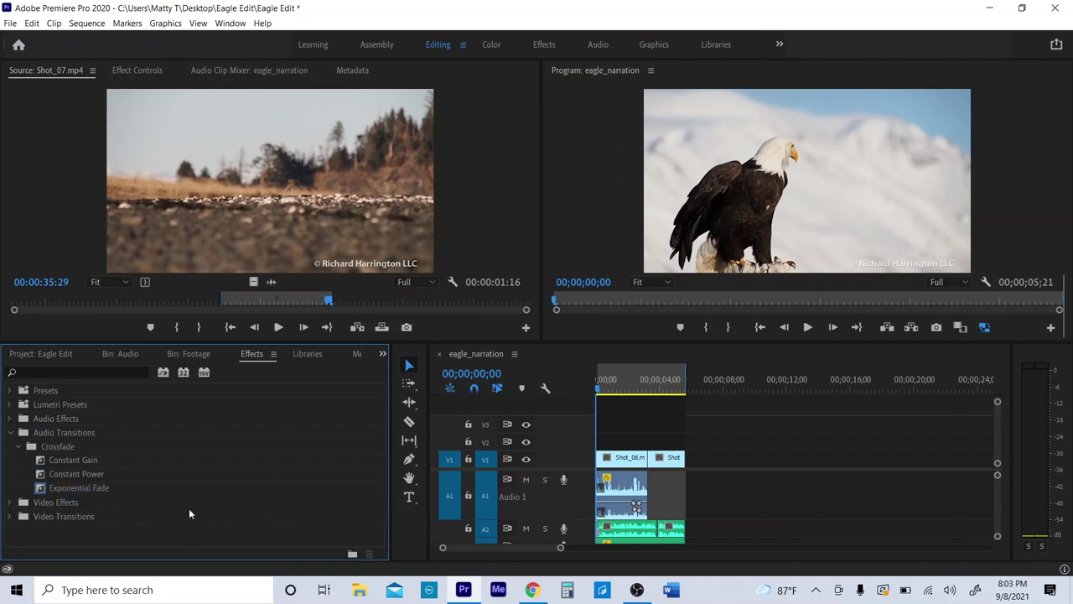
click(43, 491)
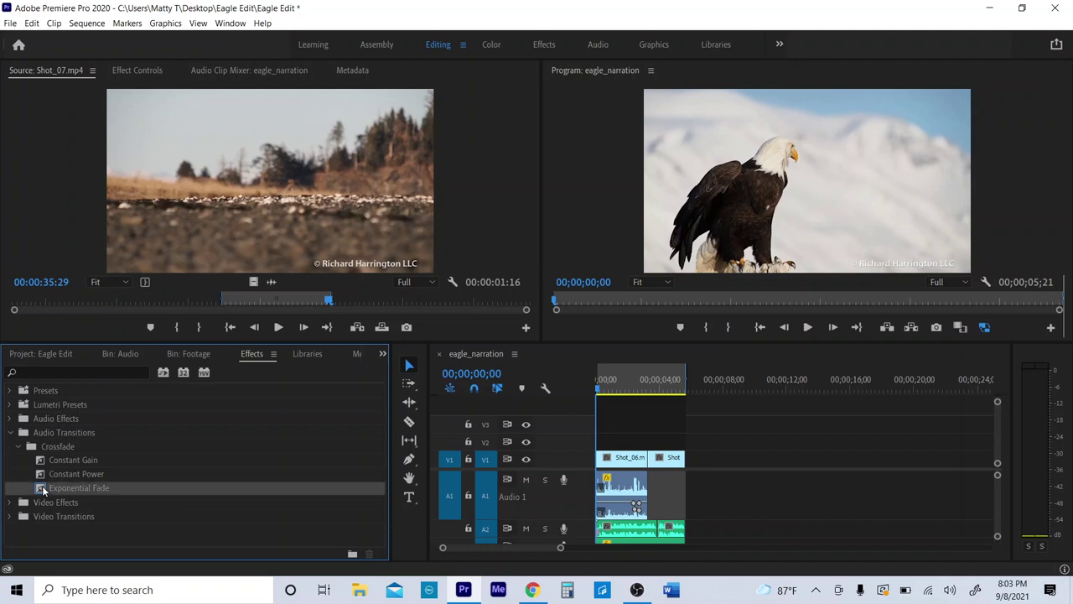
Examine the timeline close up by jumping between the sequence's edit points, ending at 00;00;00;00
click(620, 382)
key(=)
key(=)
key(=)
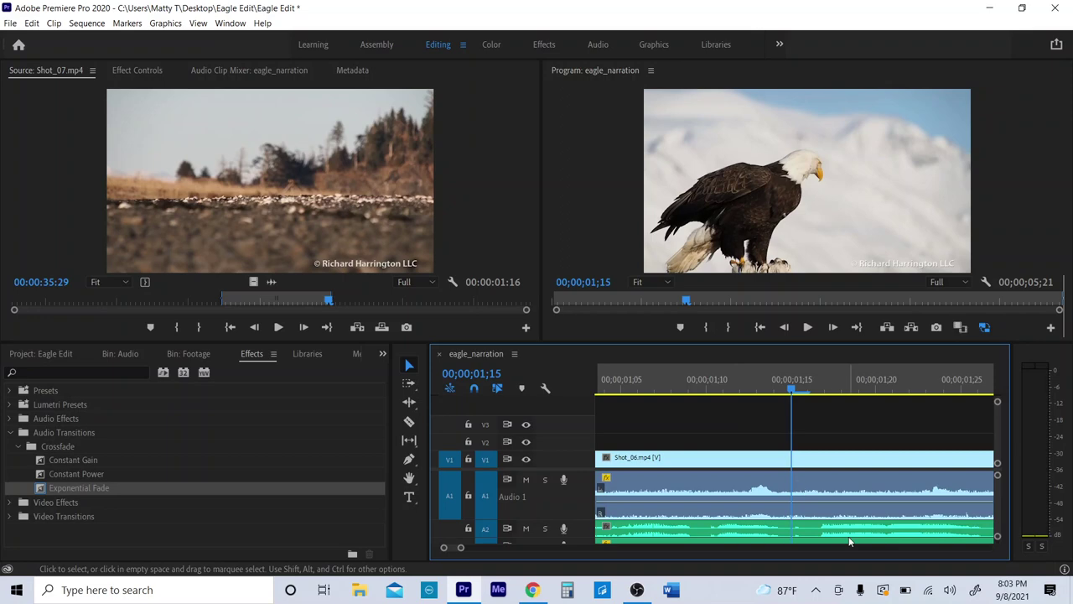
key(Home)
key(Down)
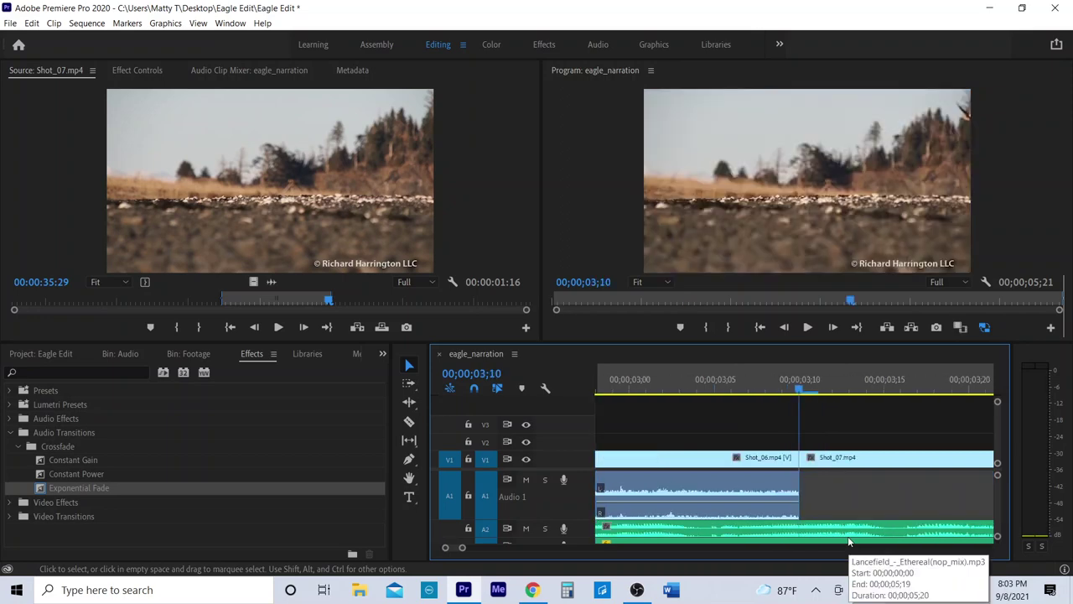
key(Home)
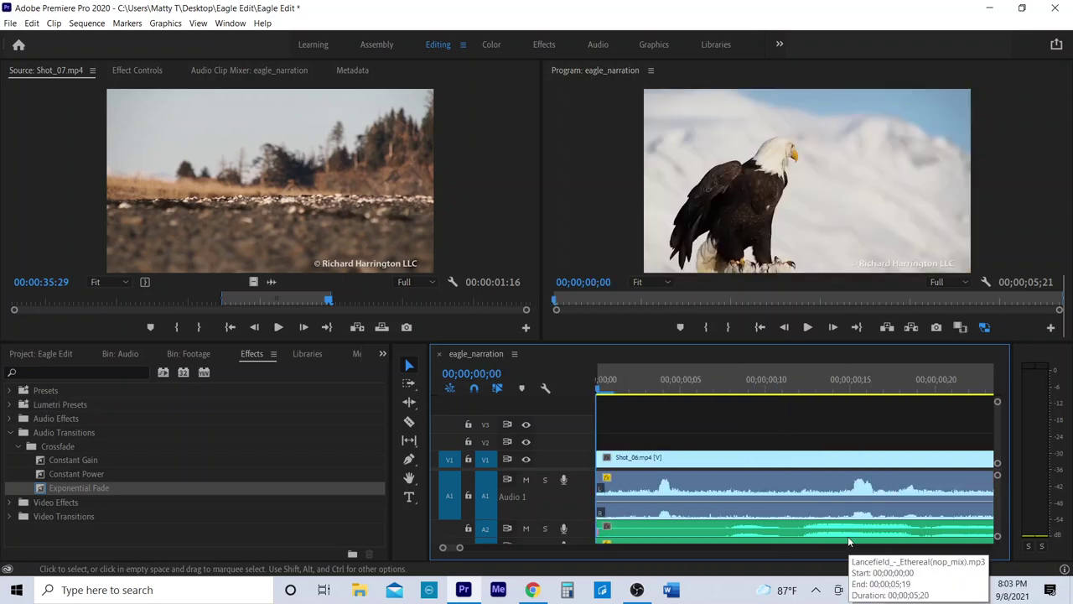
key(Down)
key(Down)
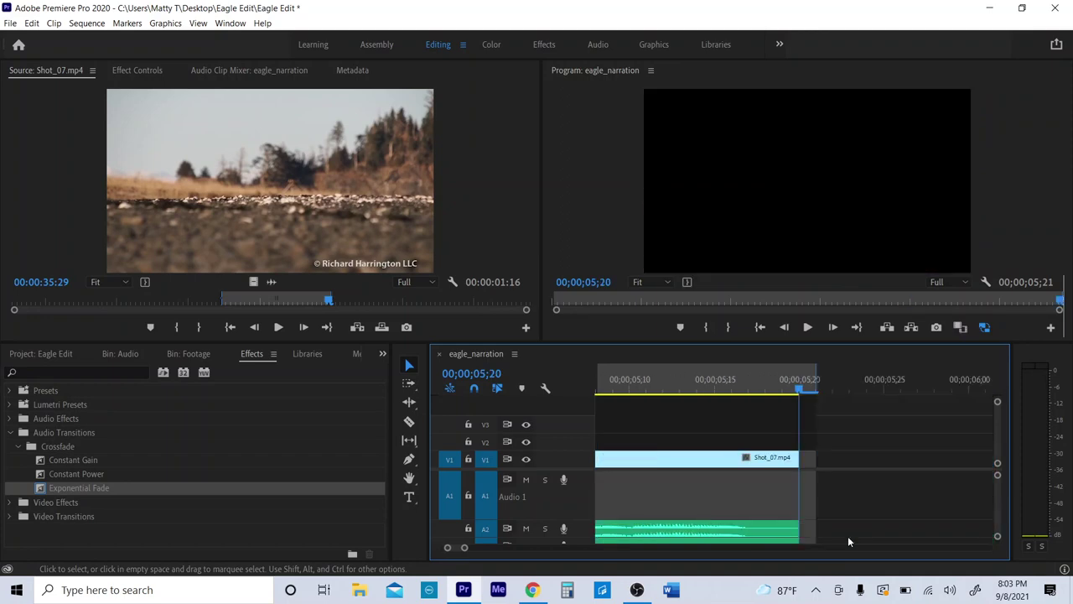
key(Home)
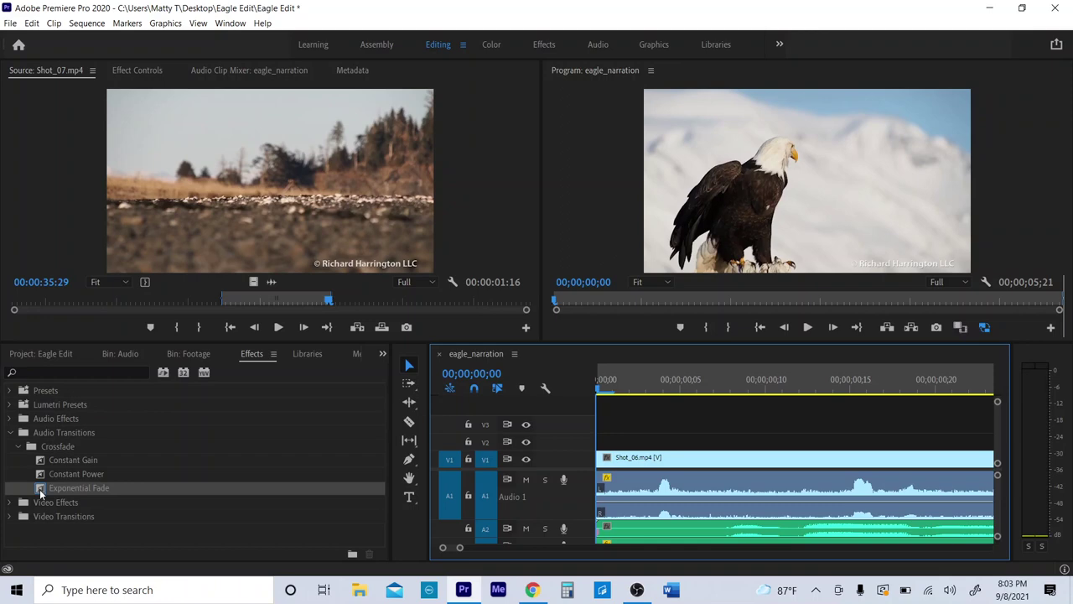
Apply Exponential Fade to the start of the audio clip on A1, extend it to about 1.6 seconds and play it back
drag(40, 491, 599, 510)
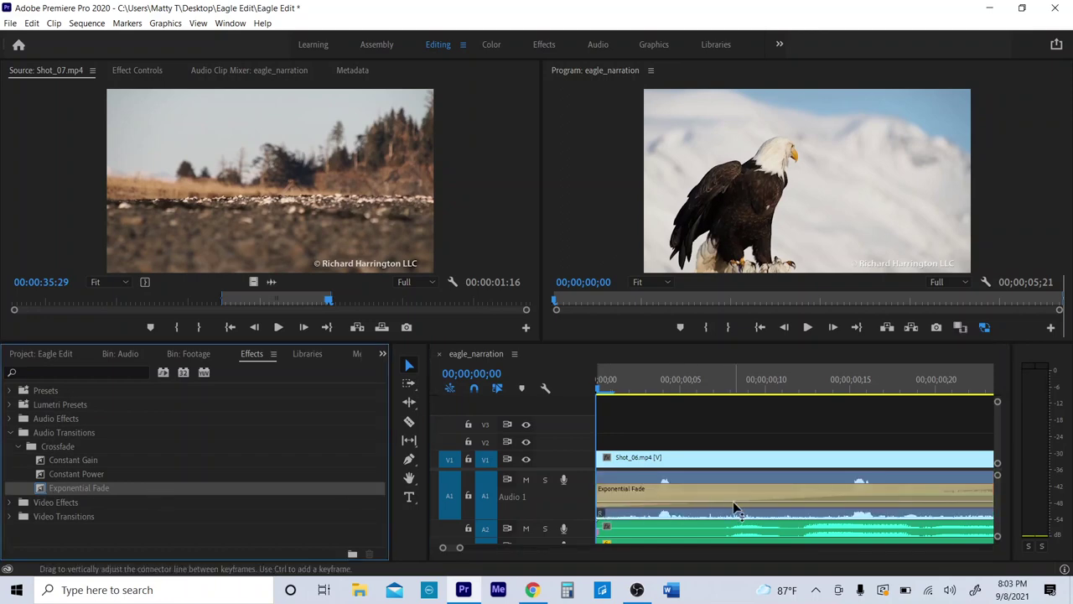
scroll(733, 501, up, 5)
drag(711, 498, 795, 487)
key(space)
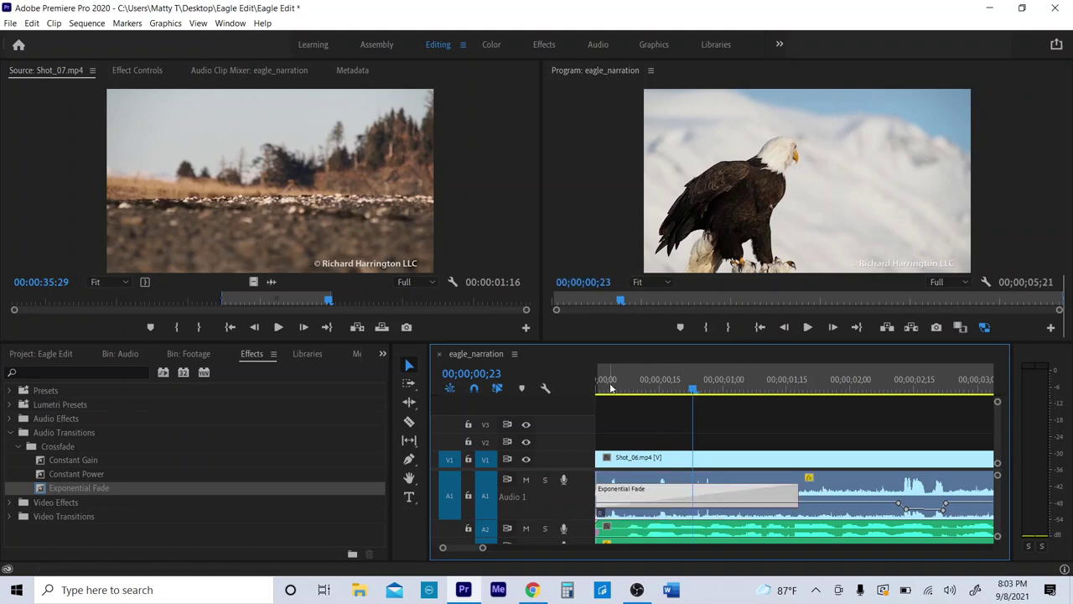
key(Home)
key(space)
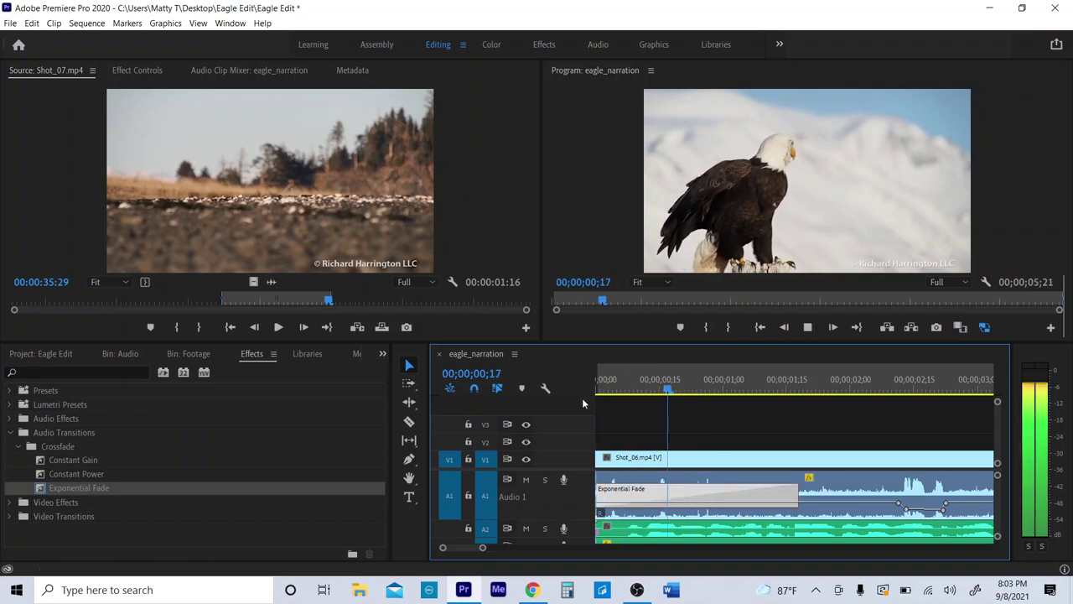
key(space)
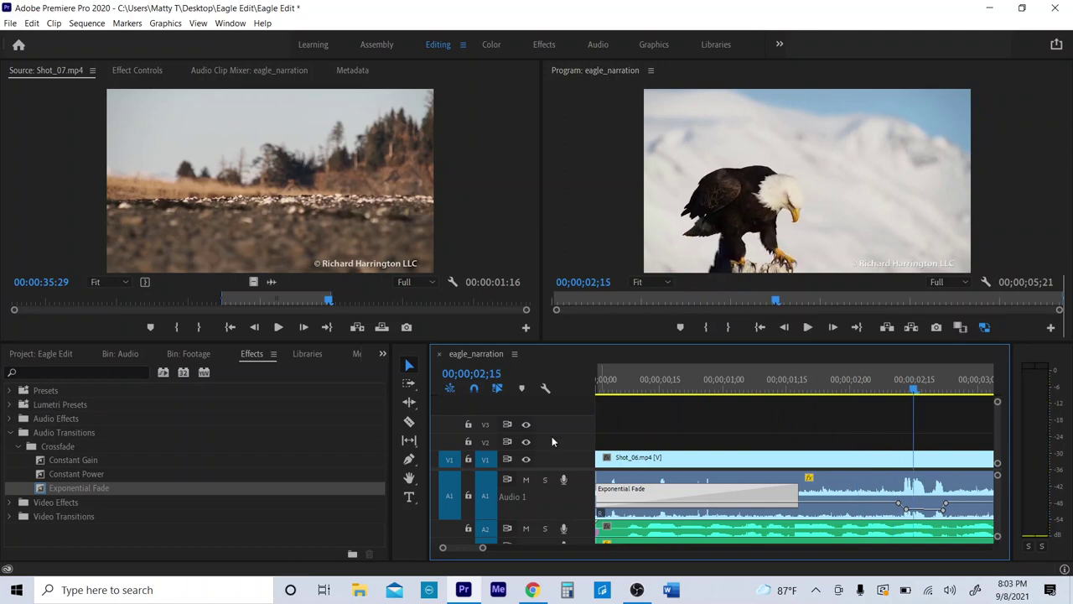
Shorten the Exponential Fade on A1 to about 7 frames and play the opening from the start
drag(796, 488, 625, 493)
key(Home)
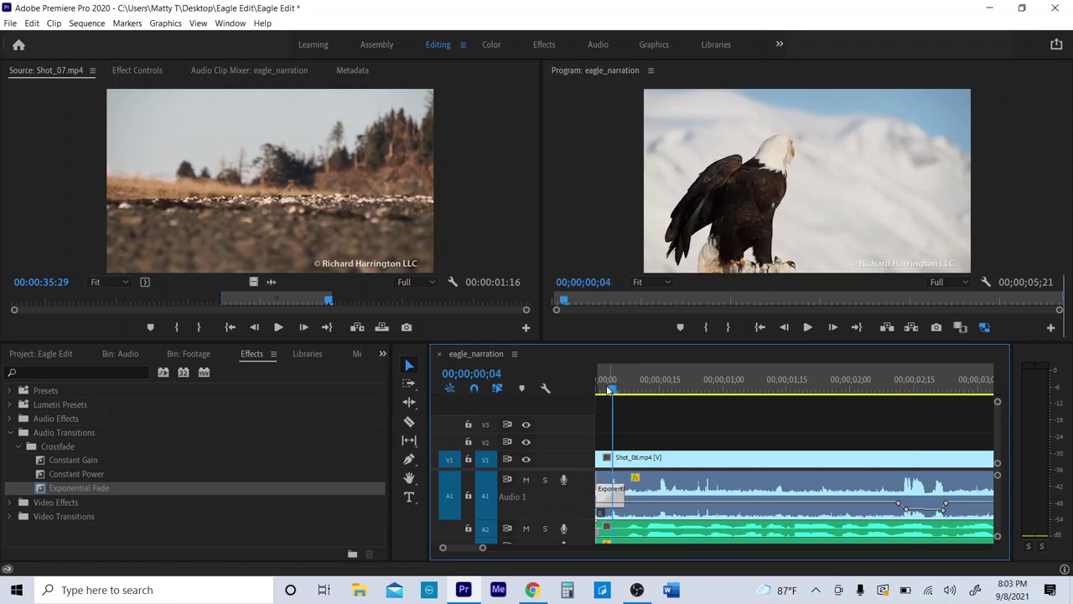
key(space)
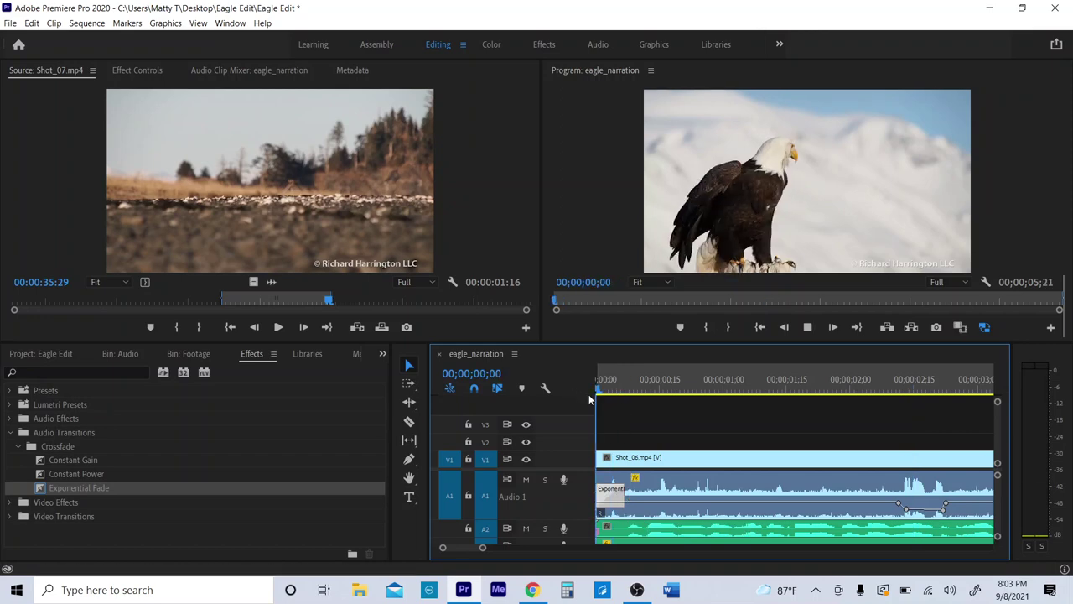
key(space)
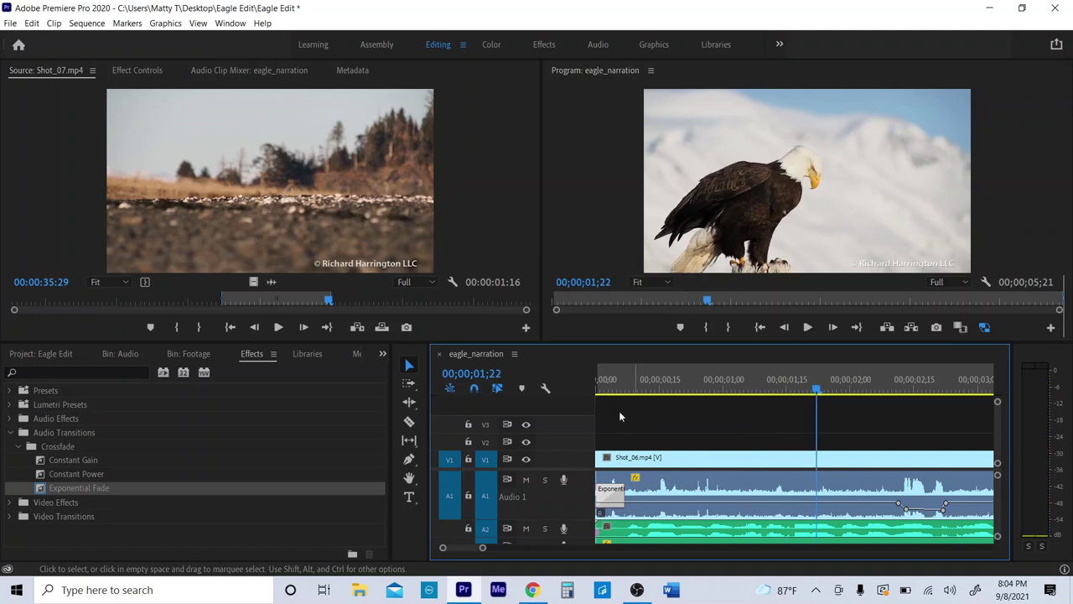
Apply the Cross Dissolve video transition to the start of Shot_06.mp4 on V1
click(10, 434)
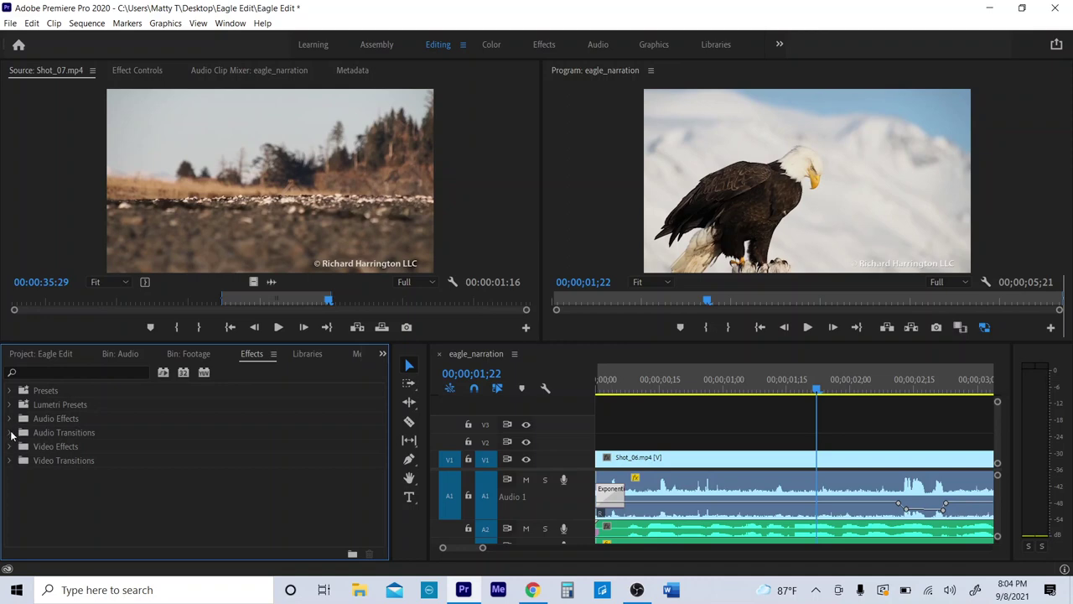
click(10, 460)
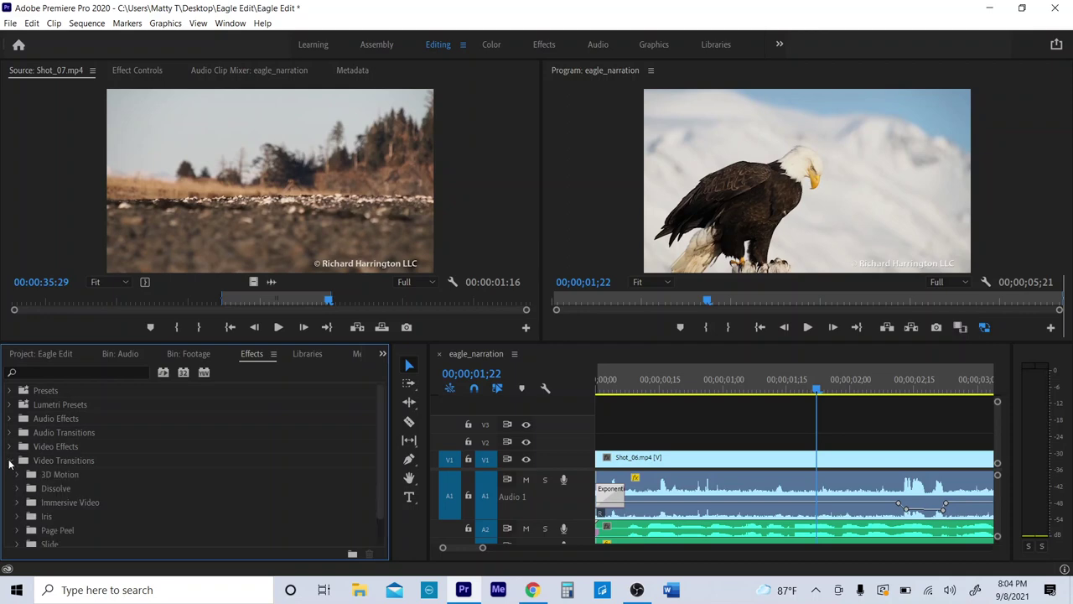
scroll(381, 429, down, 2)
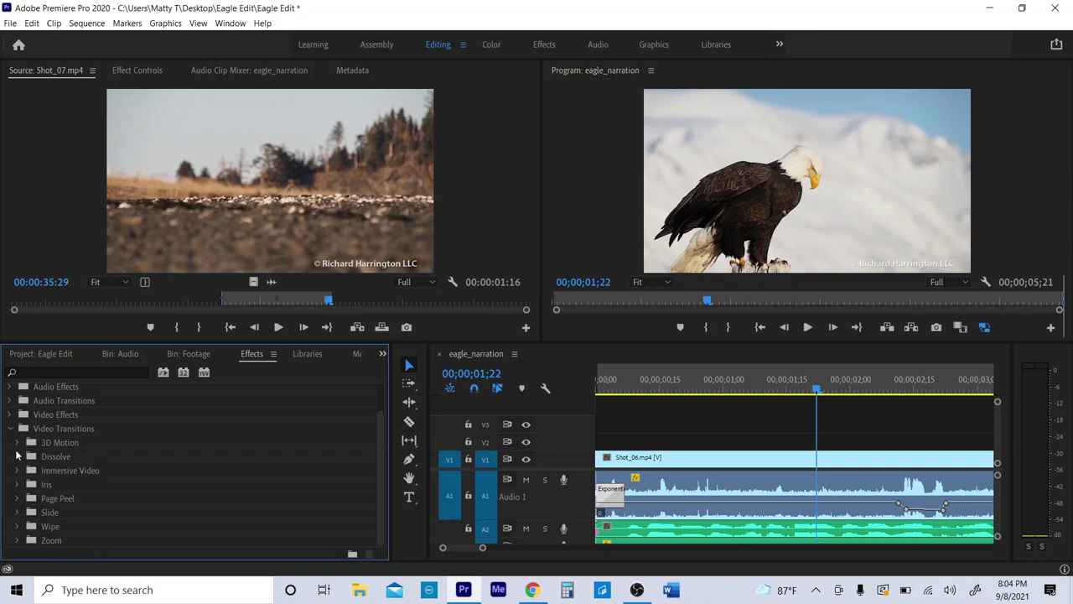
click(17, 456)
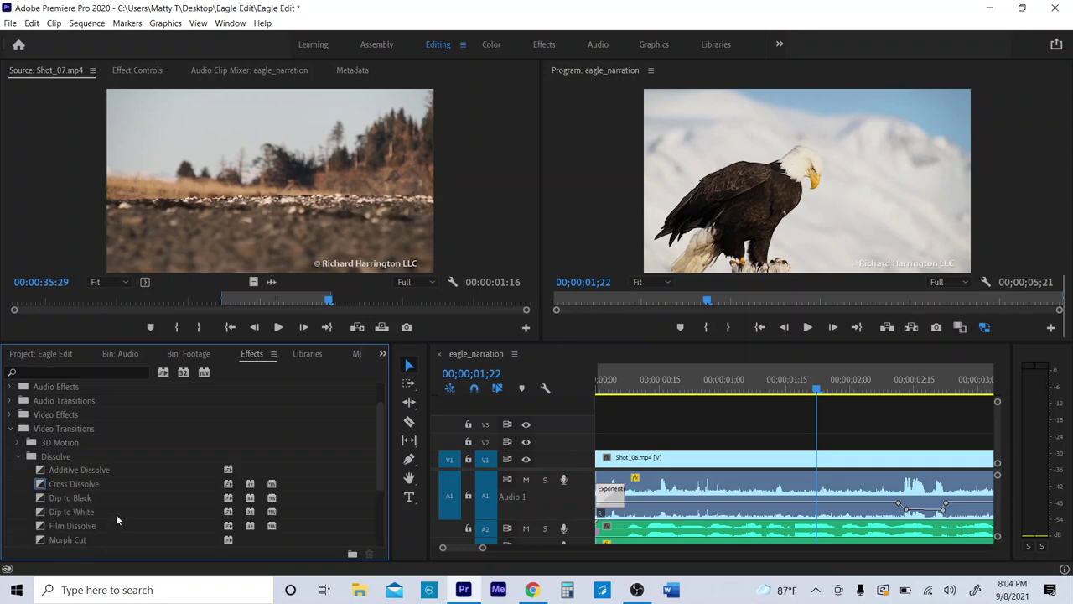
scroll(114, 513, up, 1)
scroll(111, 515, down, 3)
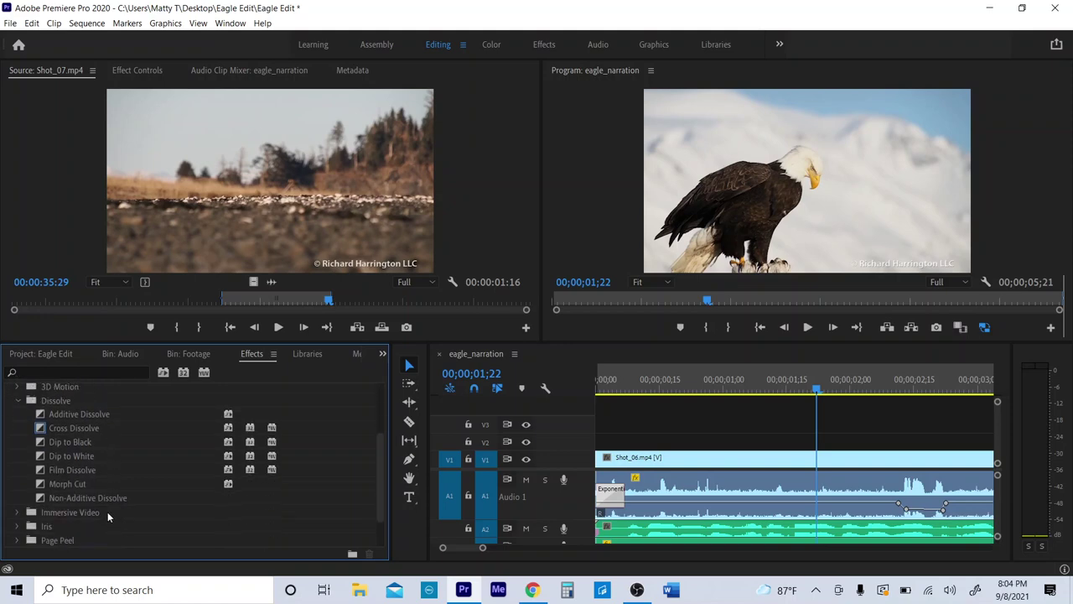
drag(79, 427, 600, 463)
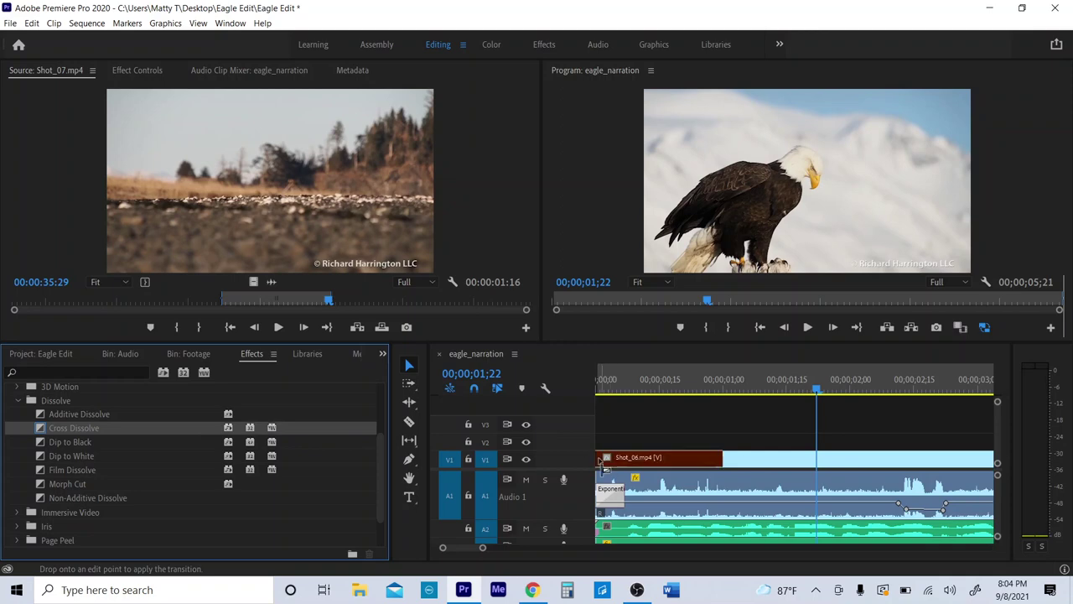
Shorten the Cross Dissolve on Shot_06.mp4 to about 15 frames and play the opening from the start
drag(721, 459, 659, 459)
drag(610, 386, 585, 391)
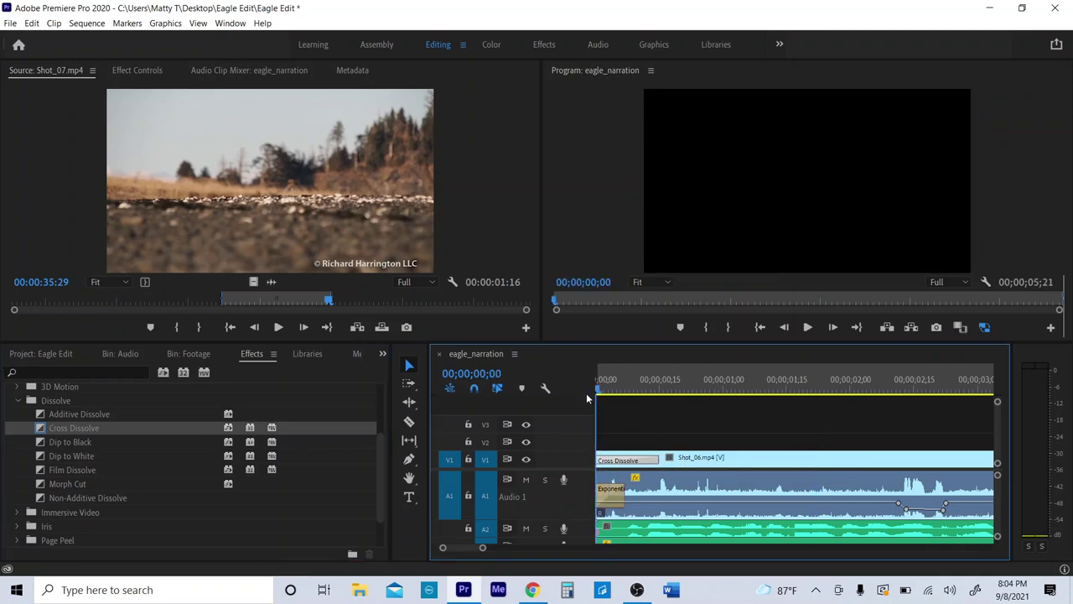
key(space)
key(space)
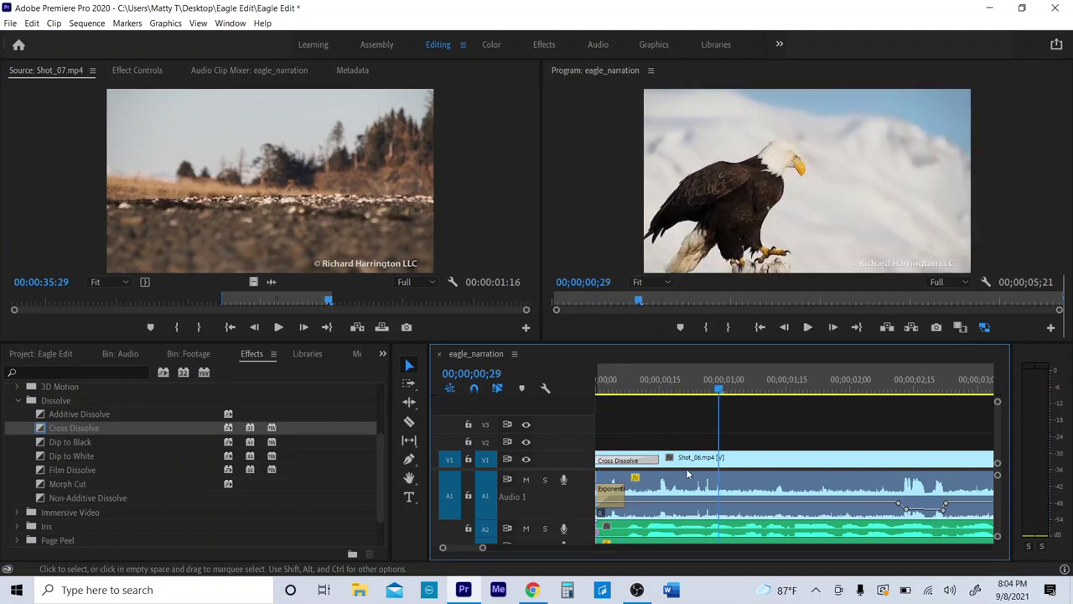
Try the Cross Dissolve at about one second, scrub through it and shorten it to about 17 frames
drag(648, 461, 722, 459)
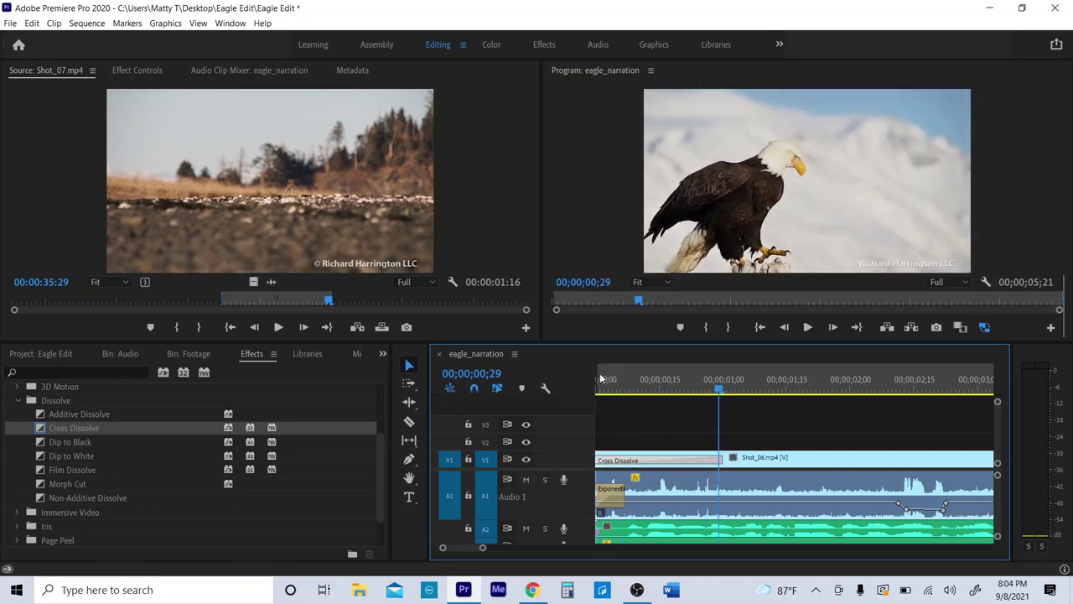
click(630, 389)
drag(630, 389, 788, 394)
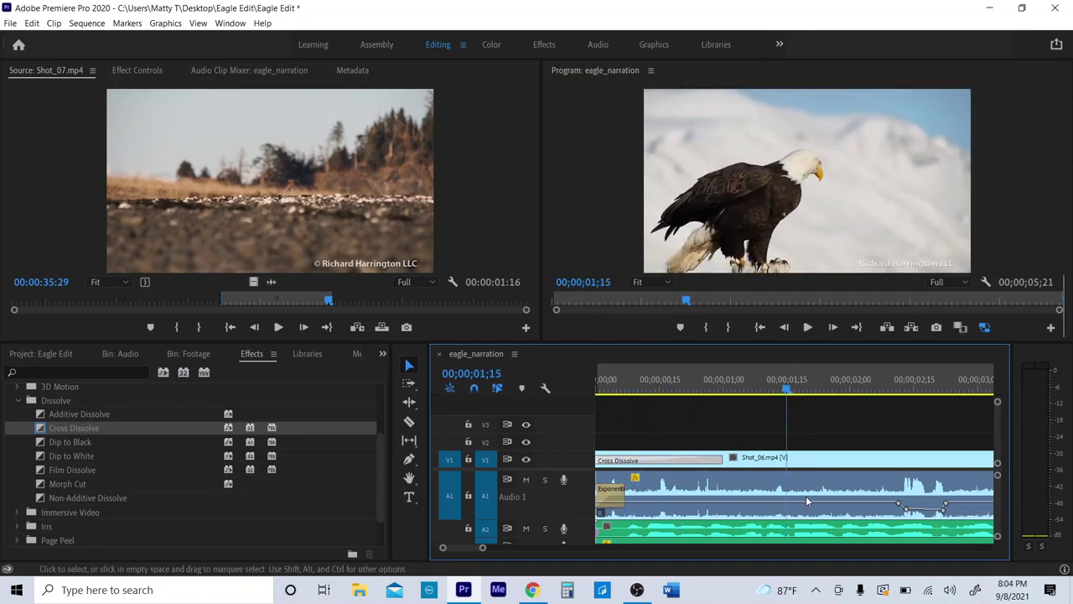
drag(721, 459, 671, 459)
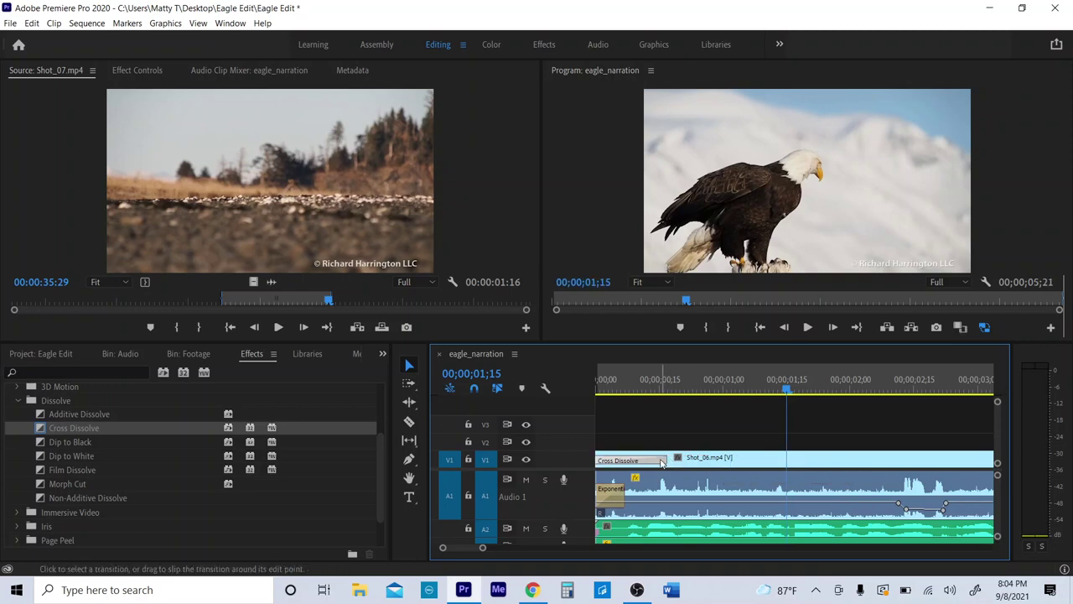
click(17, 400)
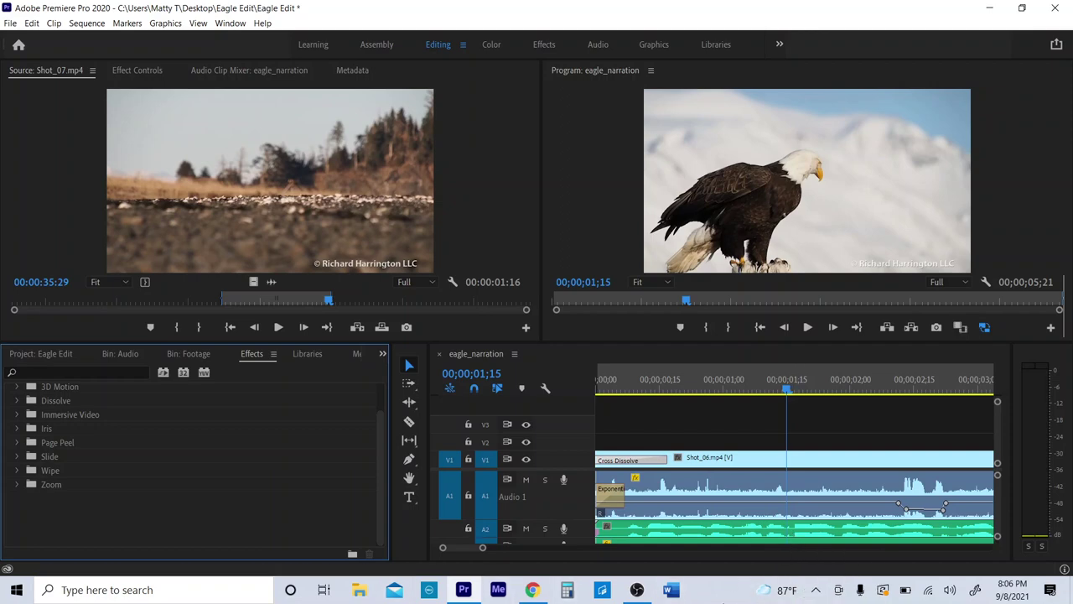
click(637, 589)
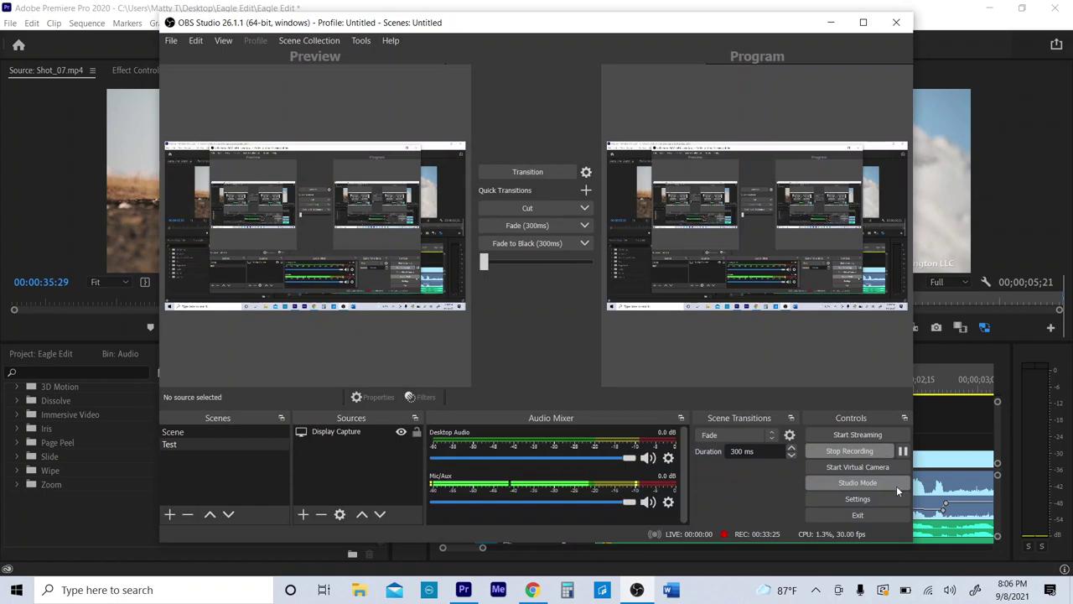